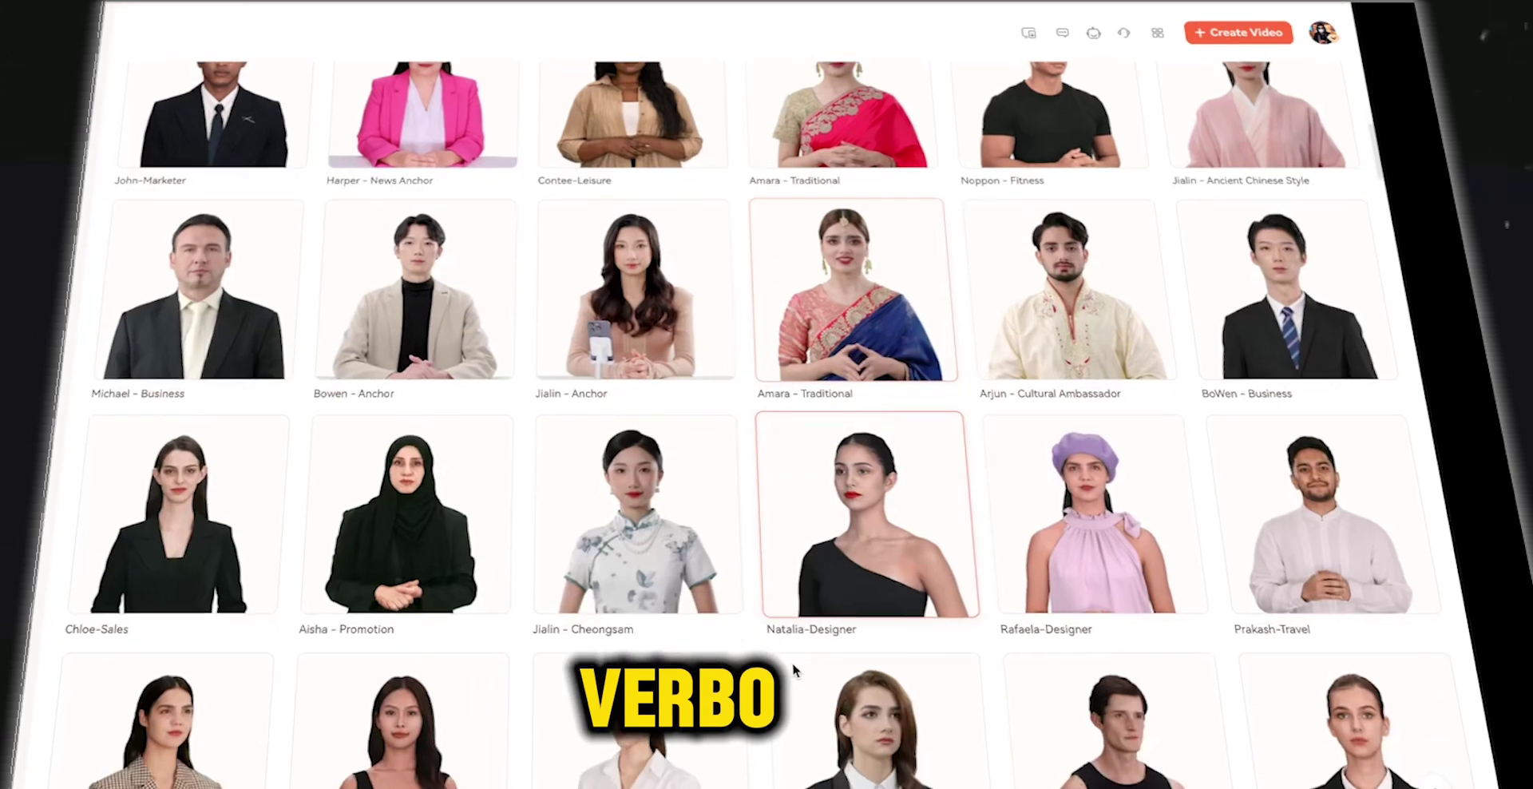
Step: Review the Virbo pricing plans, checking the Monthly Plan and Essential plan prices
scroll(794, 669, down, 15)
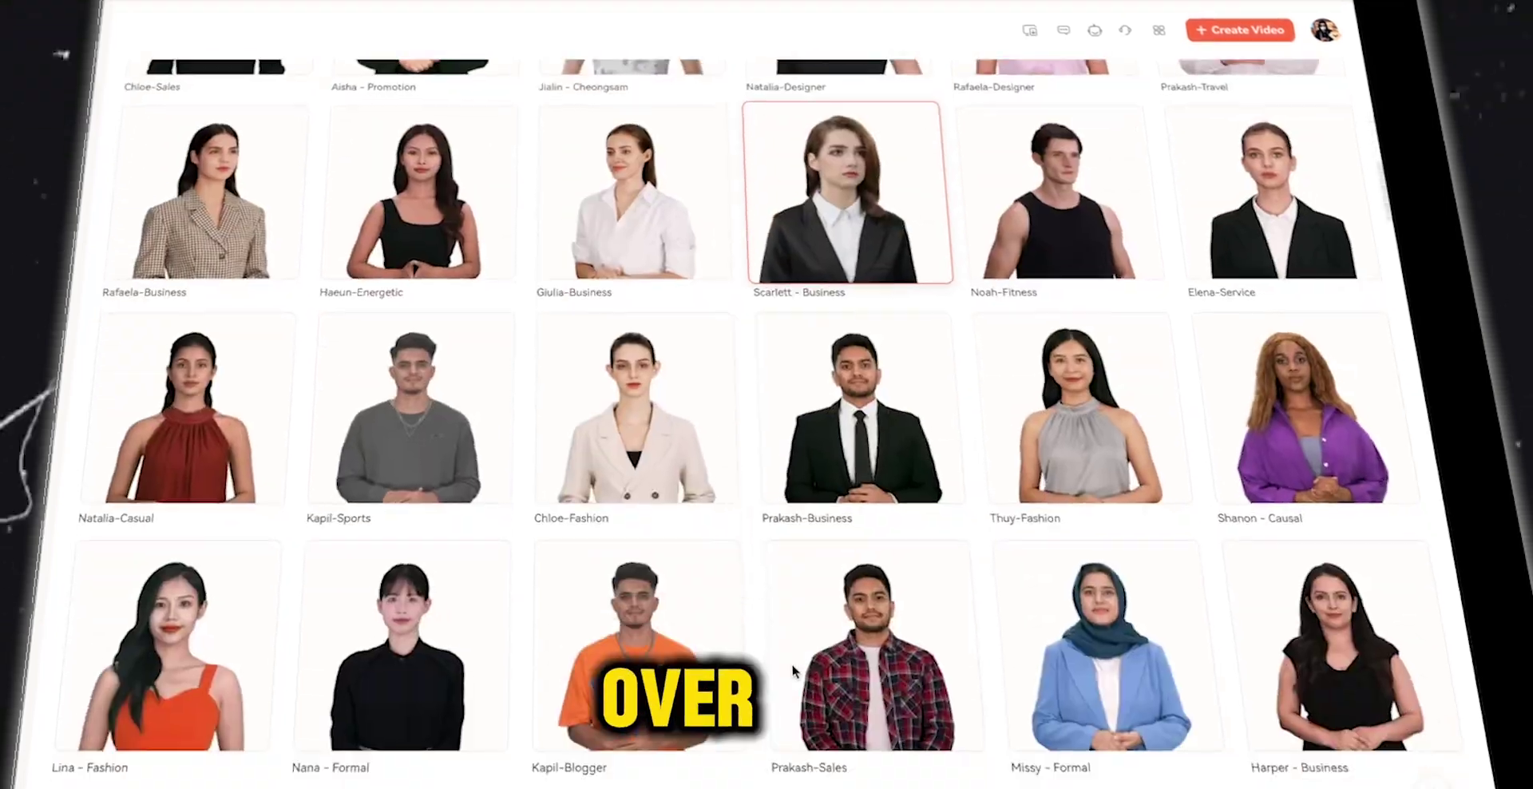
scroll(795, 663, down, 12)
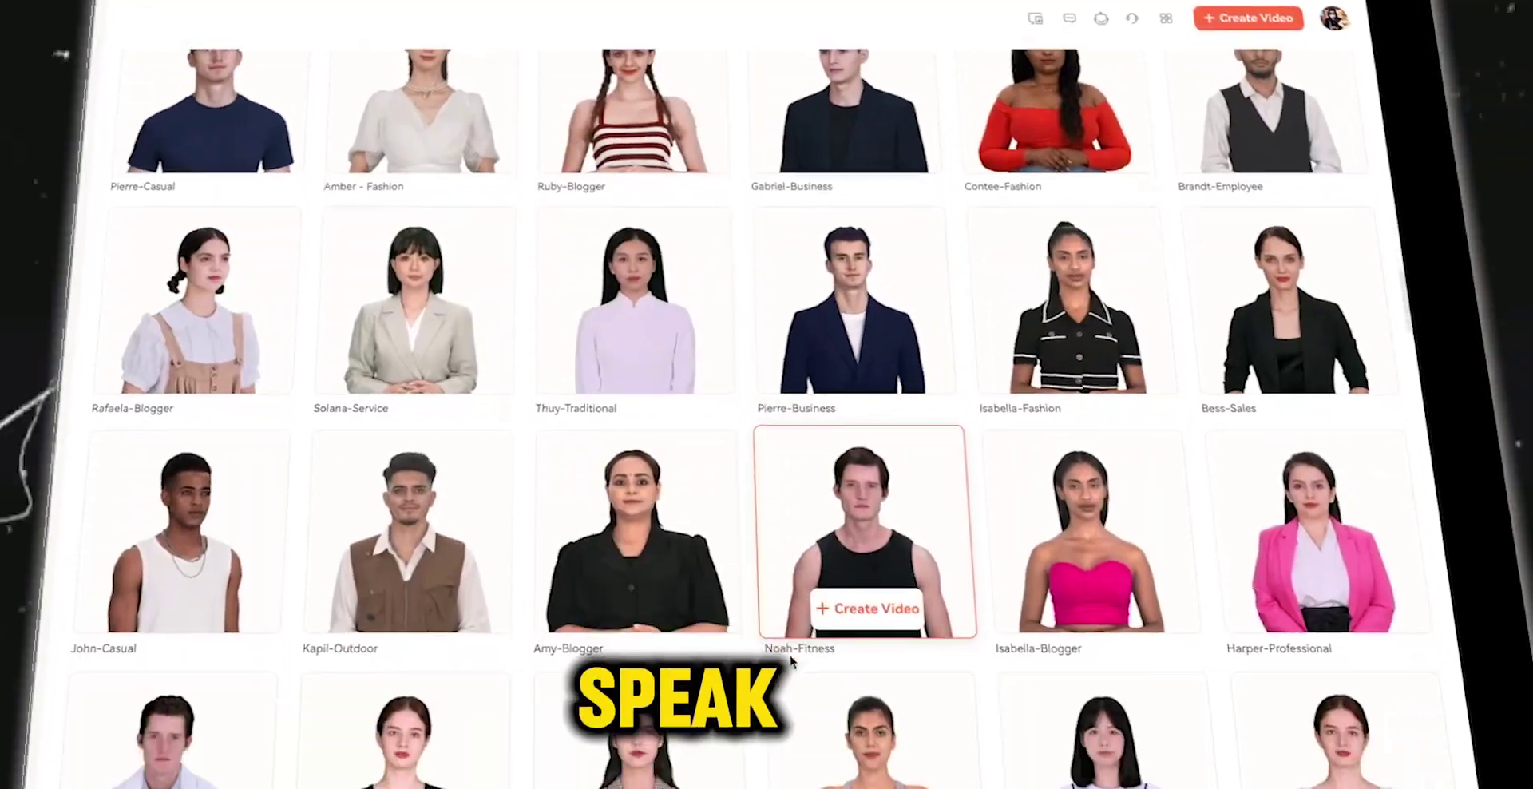
scroll(791, 647, down, 12)
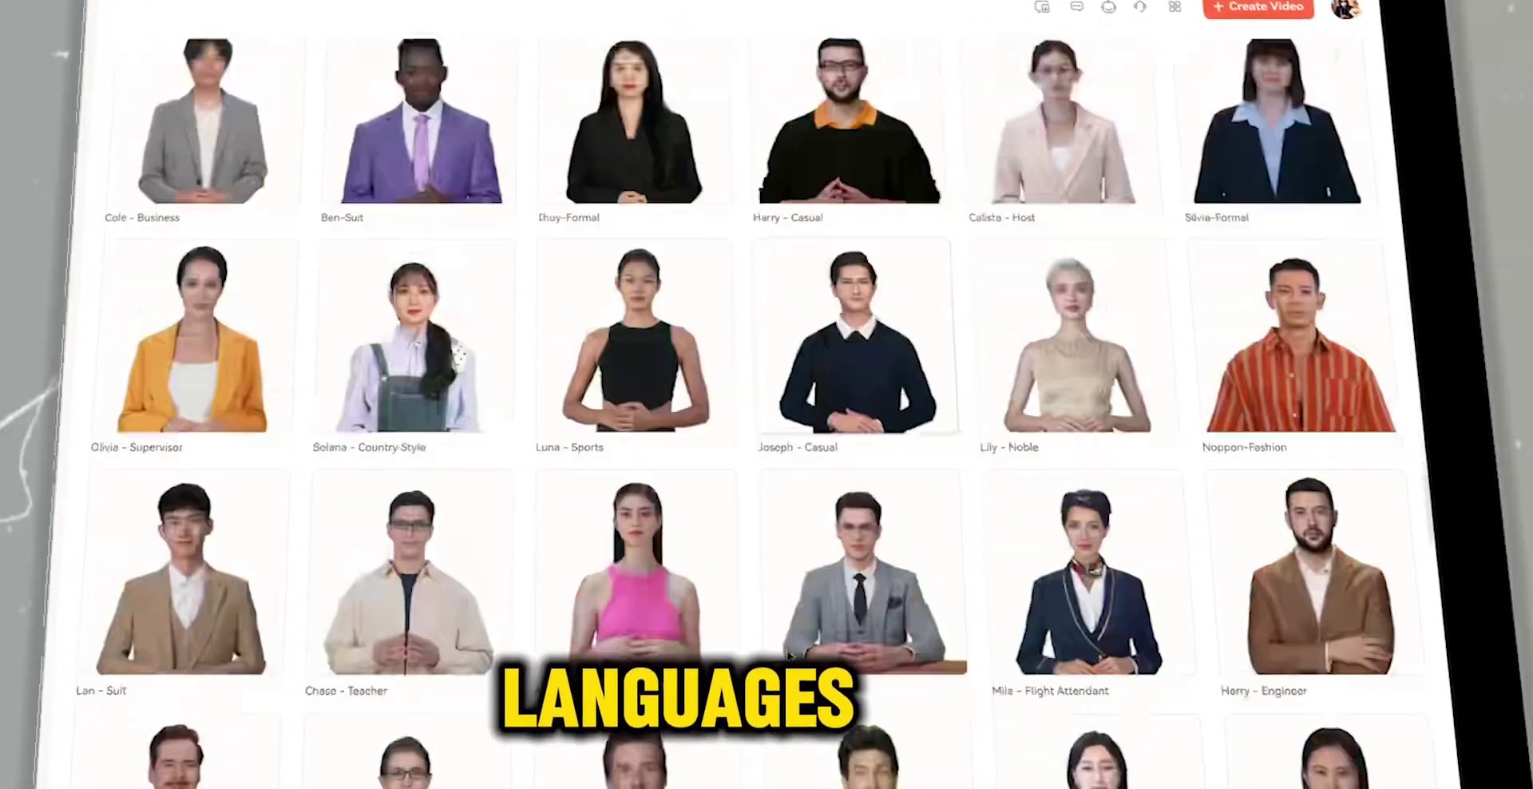
scroll(787, 636, down, 8)
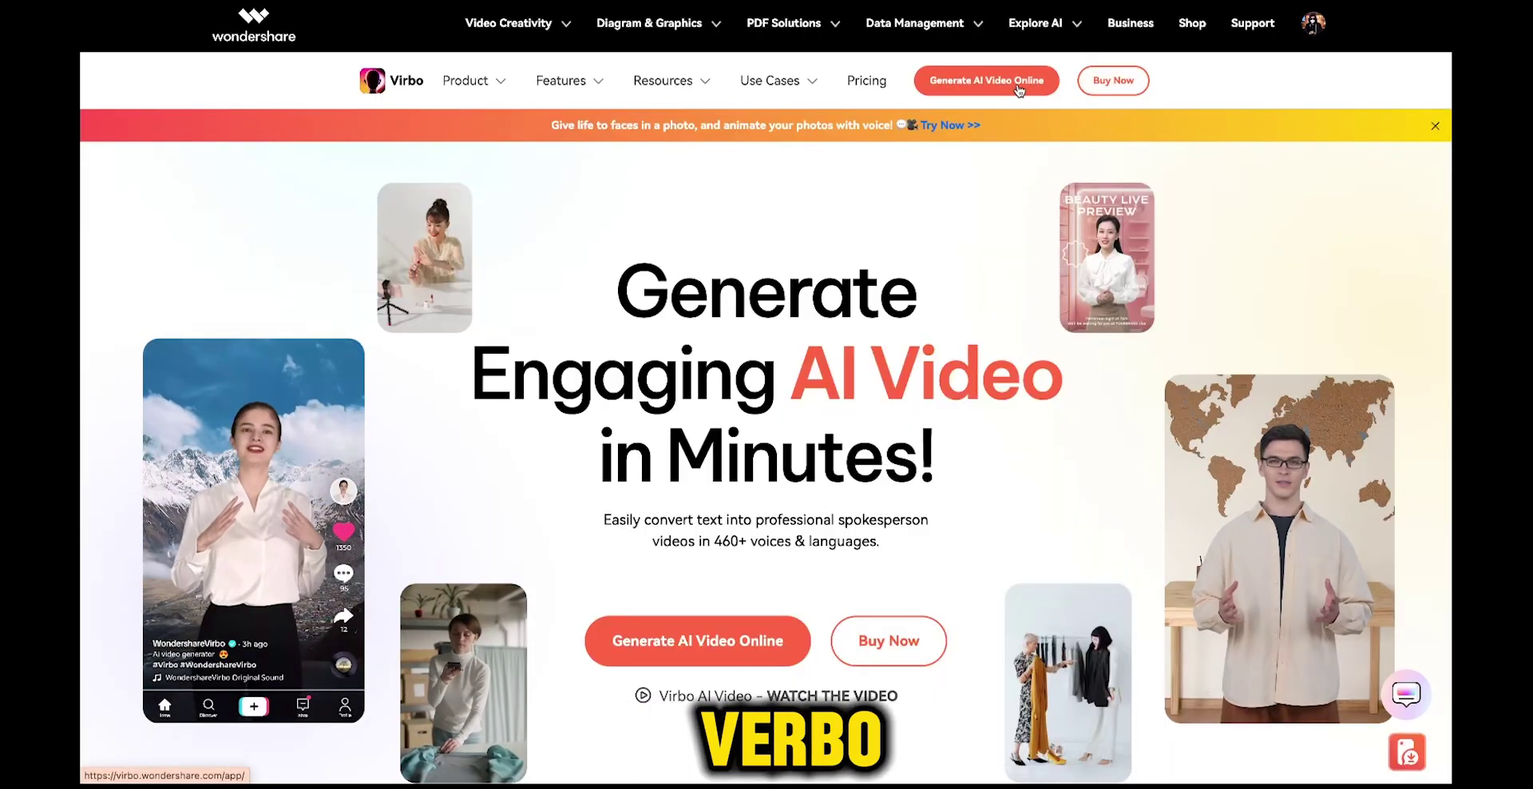
click(1086, 86)
scroll(565, 596, down, 1)
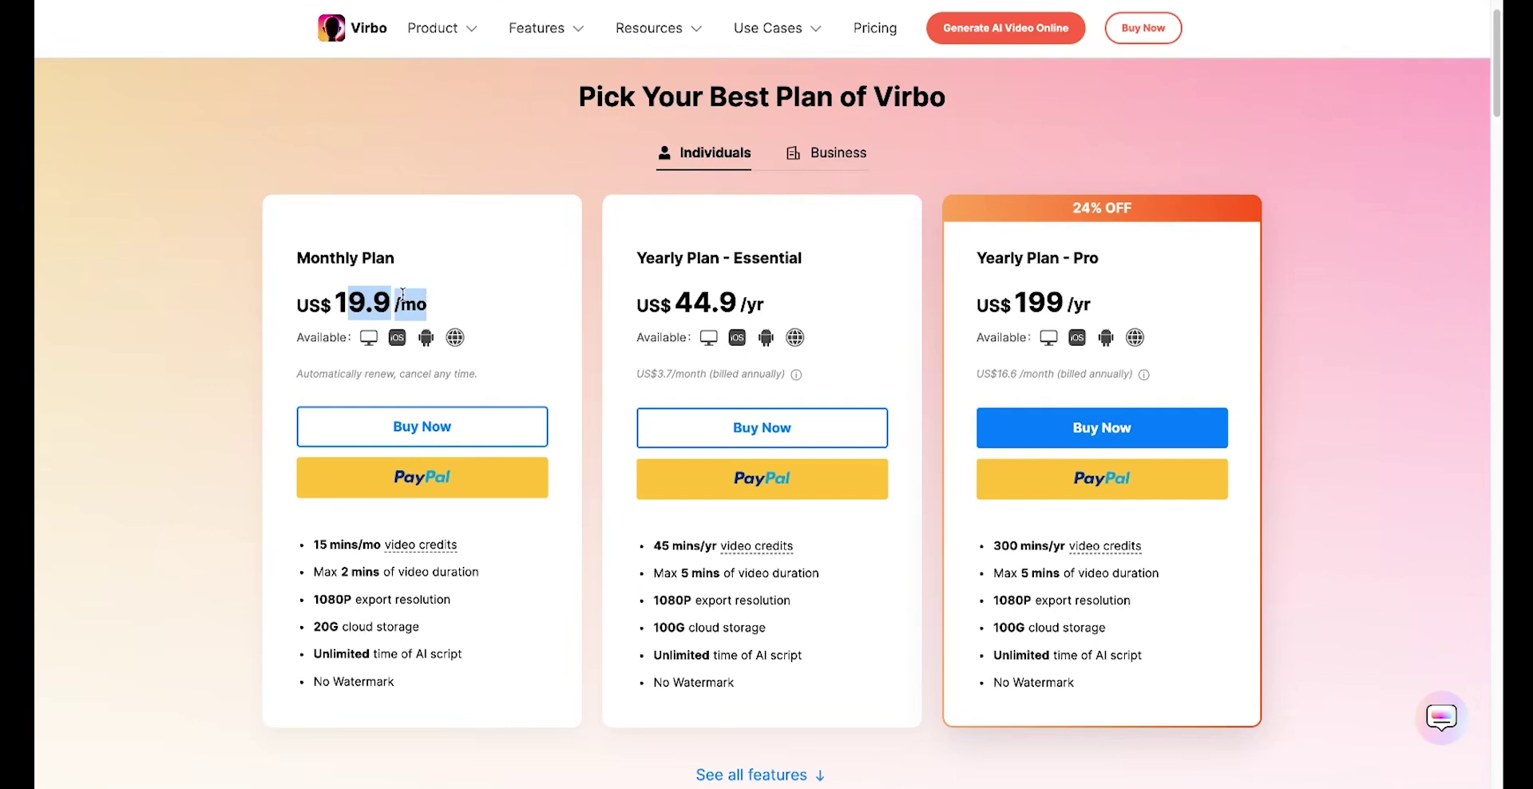
click(402, 294)
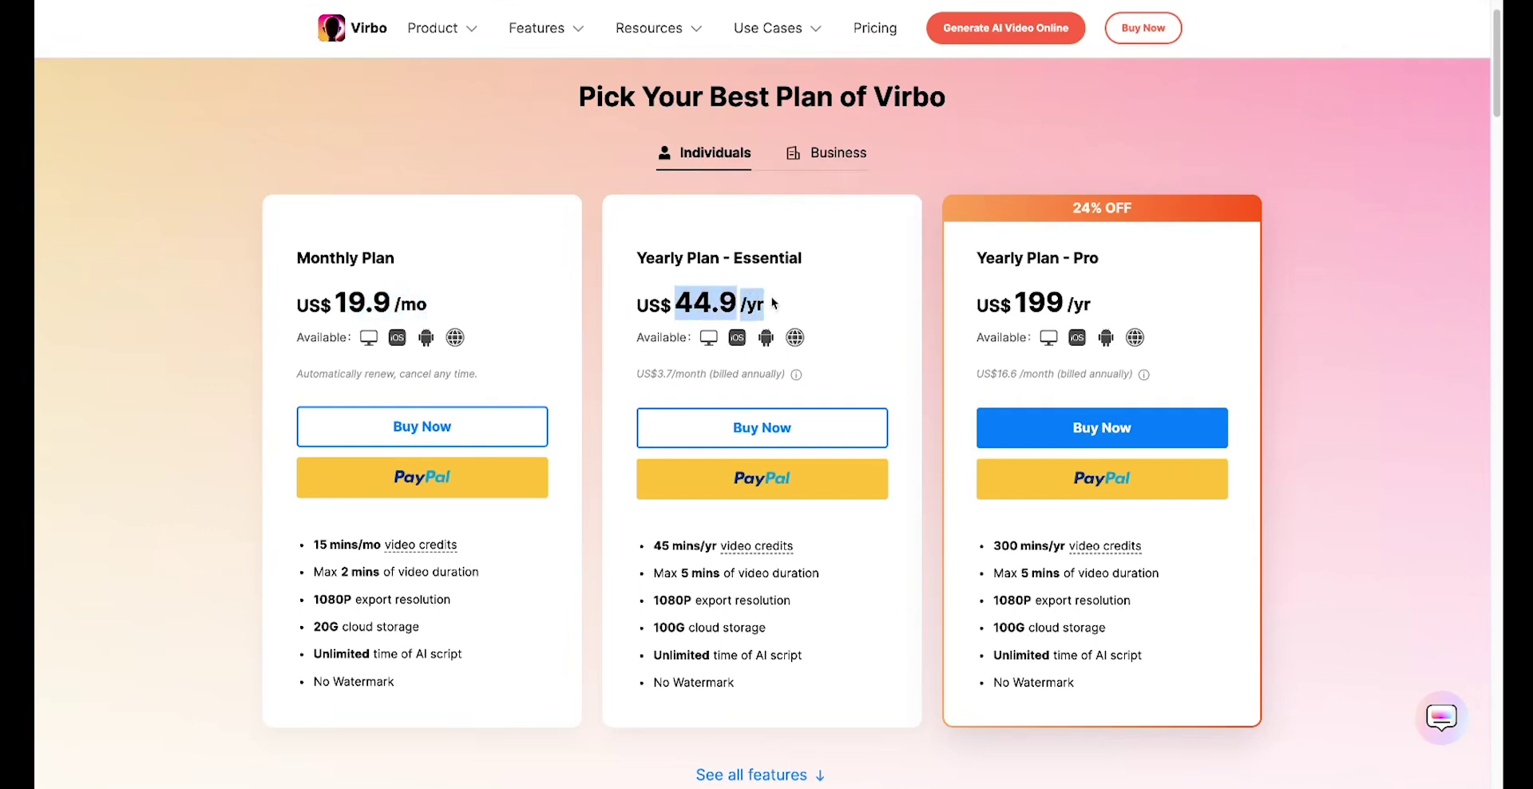
click(1022, 303)
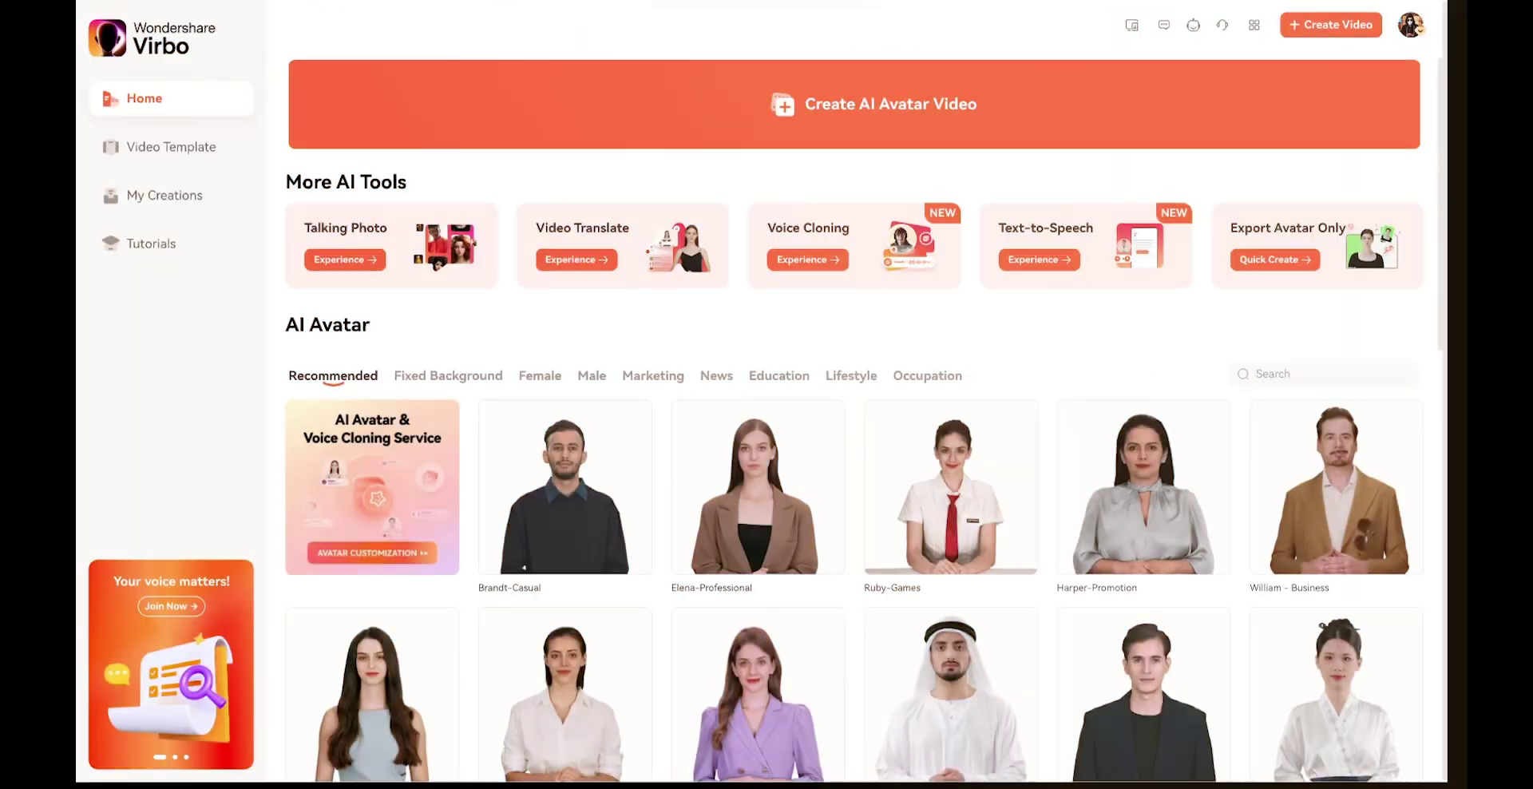
Step: Browse the AI Avatar presenters such as Mila, Harry and Chase, then go to Video Template
scroll(636, 94, down, 1)
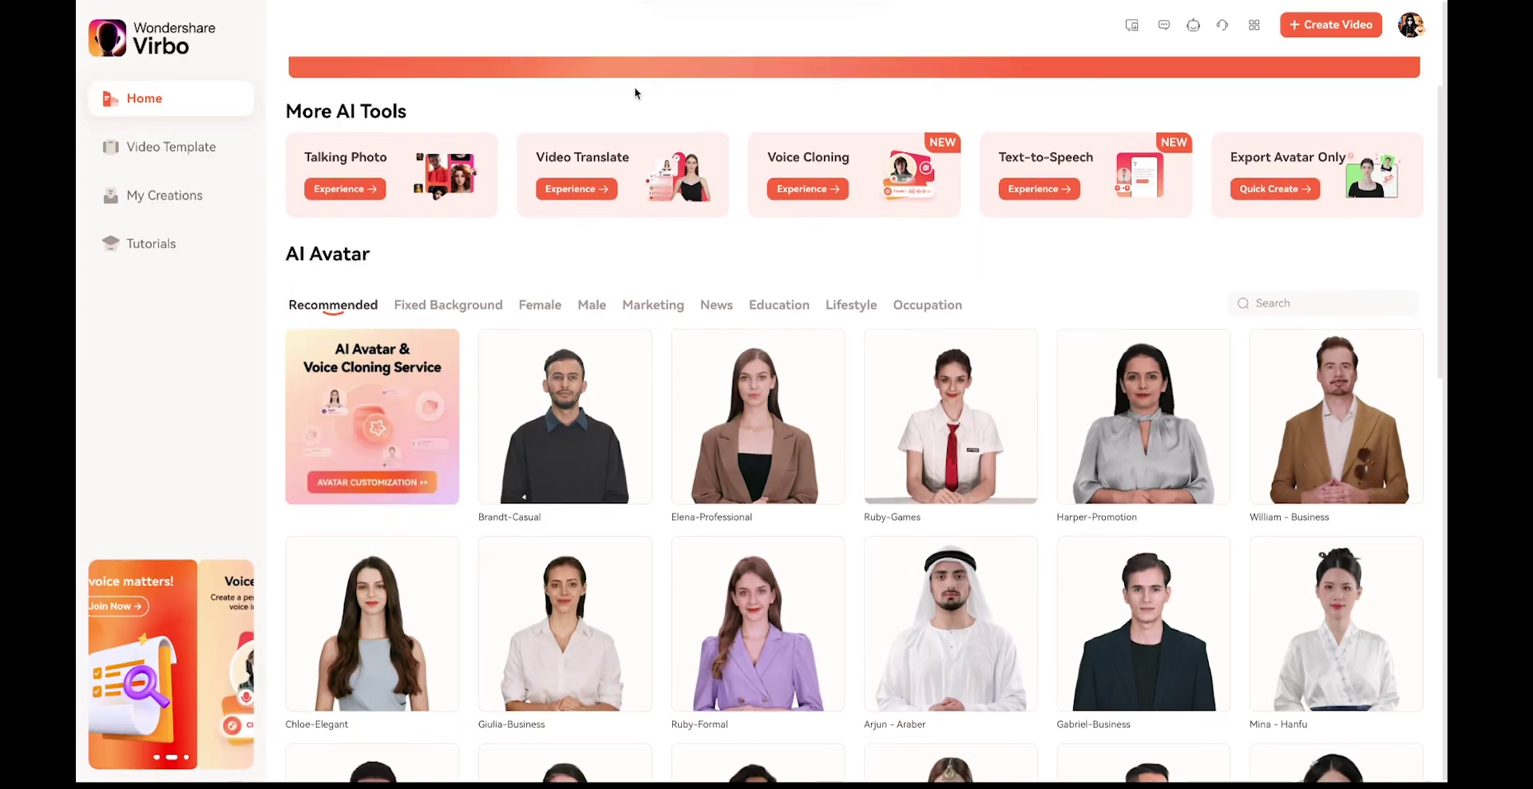
scroll(636, 94, up, 1)
scroll(1078, 267, down, 6)
scroll(1077, 266, down, 6)
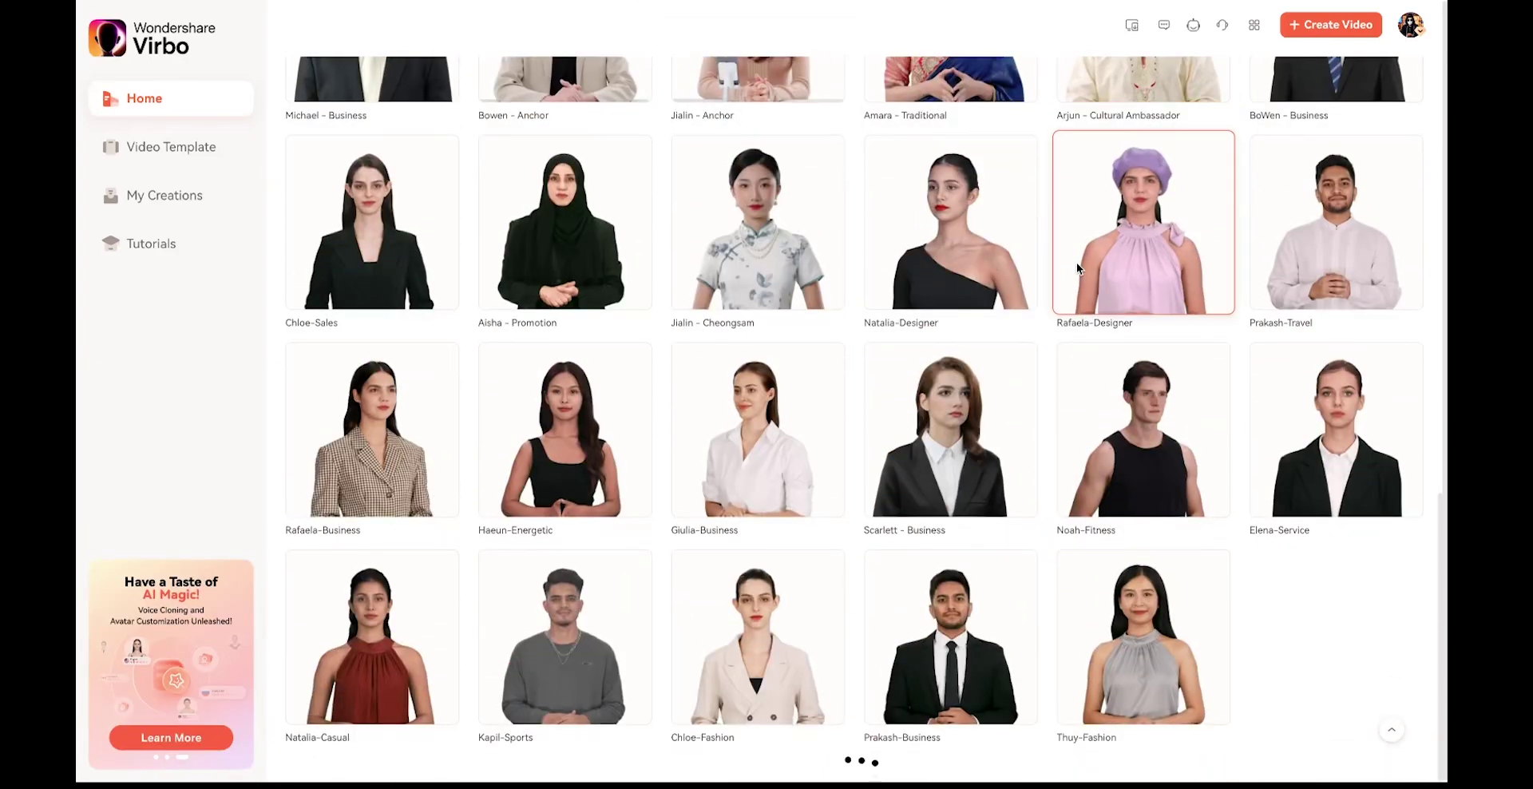
scroll(1077, 266, down, 6)
scroll(1077, 267, down, 3)
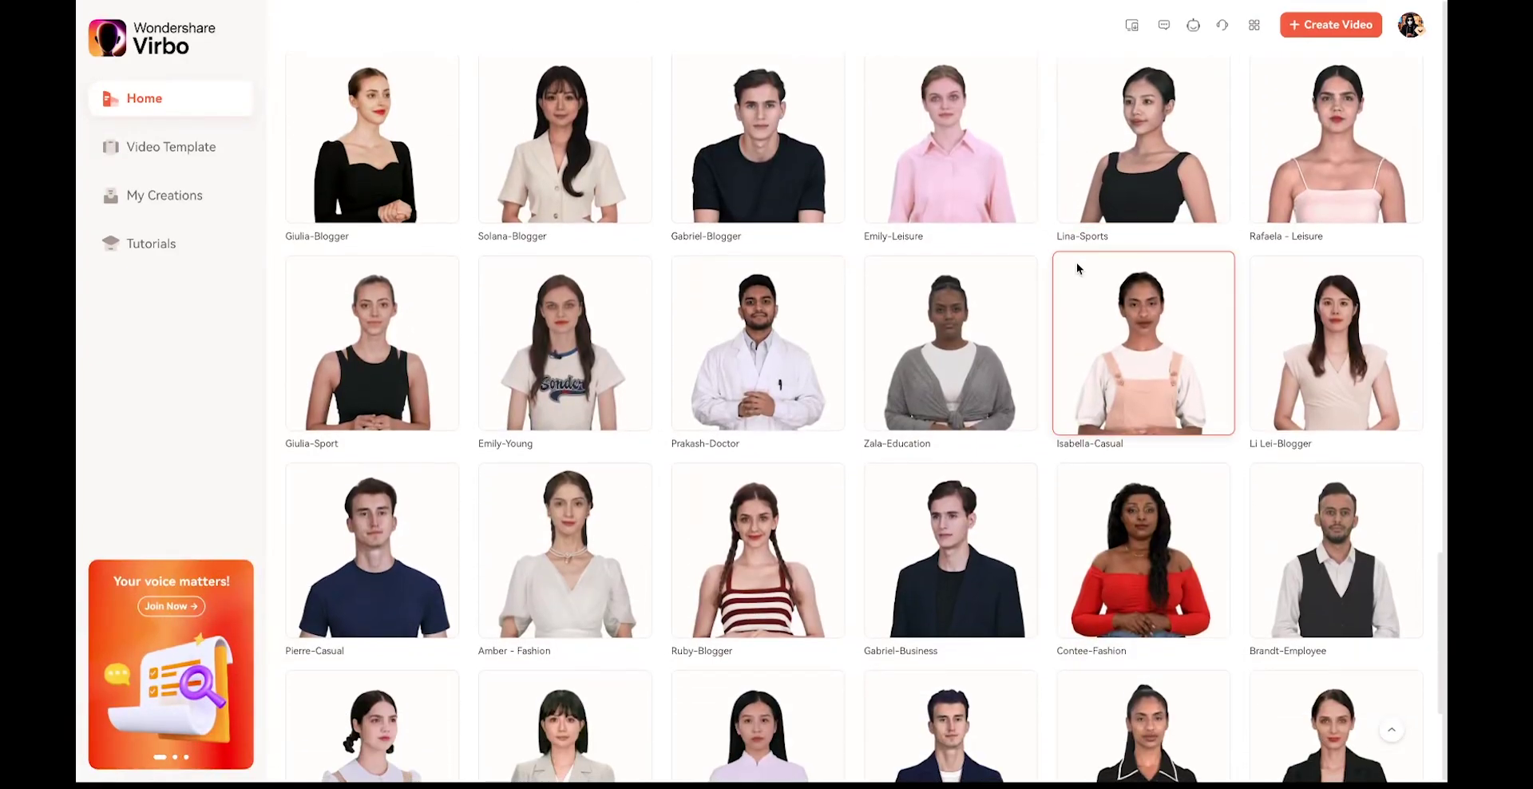
scroll(1076, 268, down, 4)
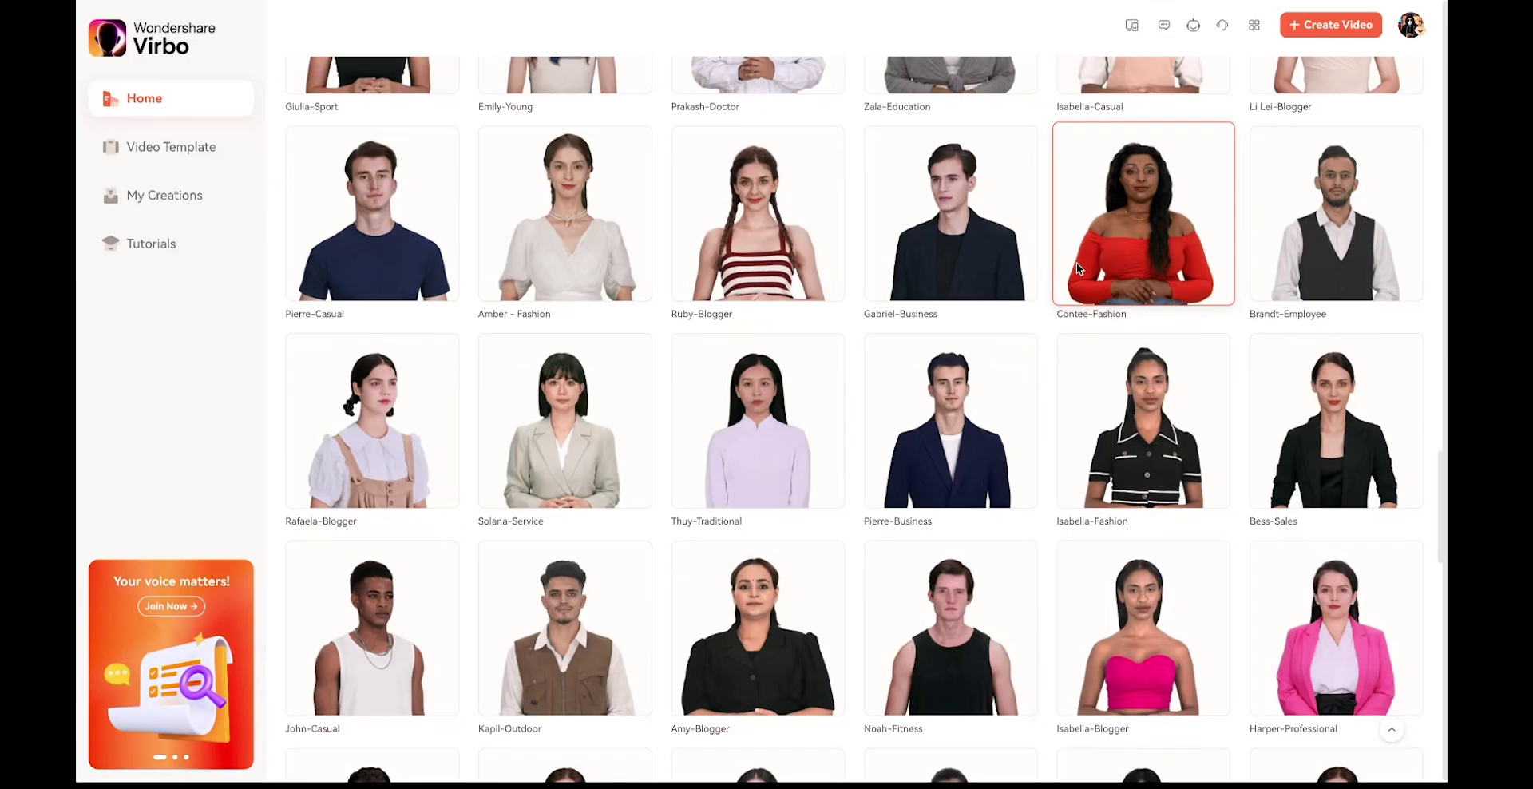
scroll(1077, 267, down, 8)
scroll(1076, 267, down, 4)
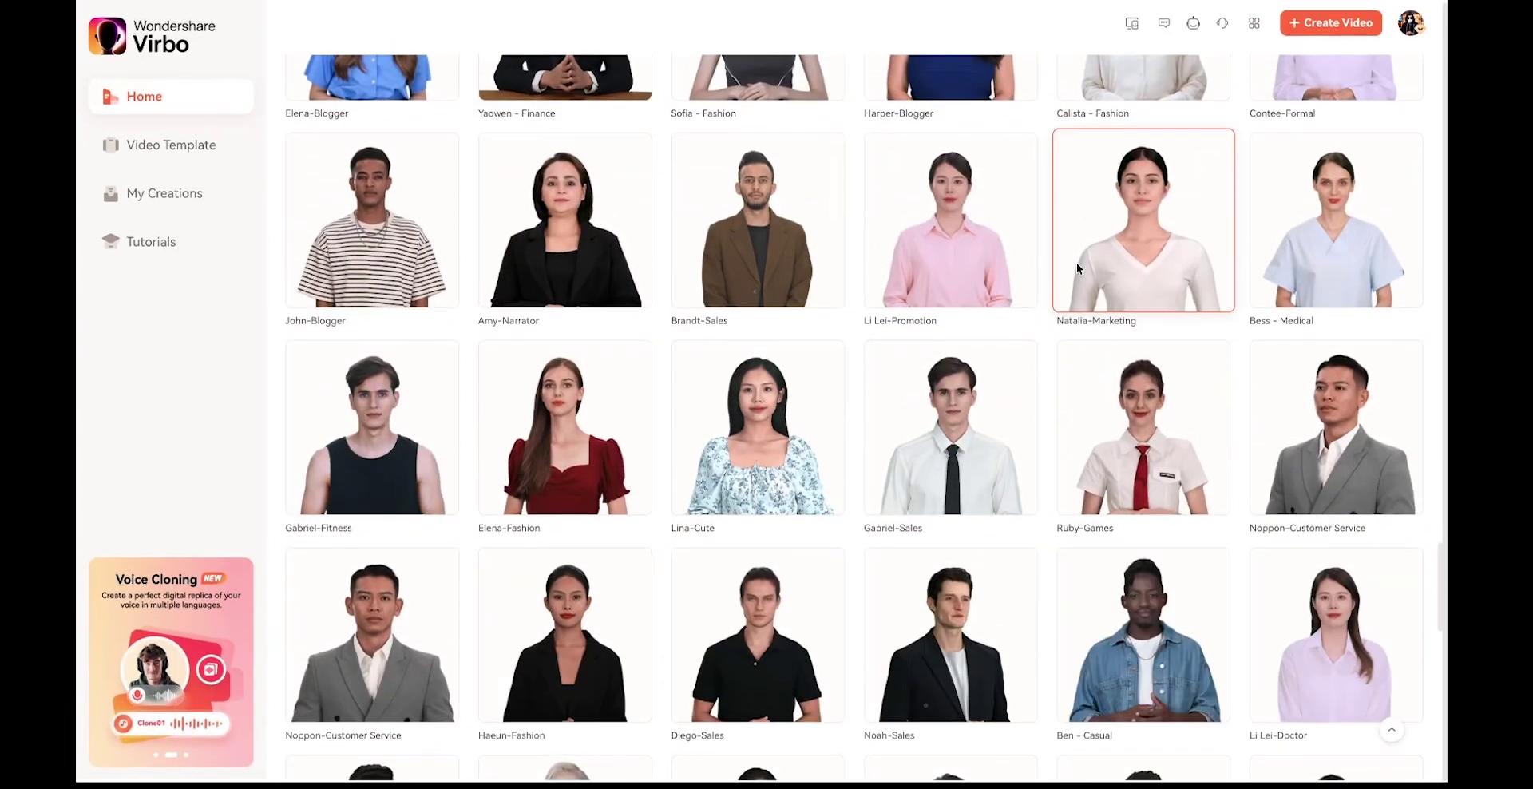
scroll(1076, 268, down, 10)
scroll(1076, 262, down, 5)
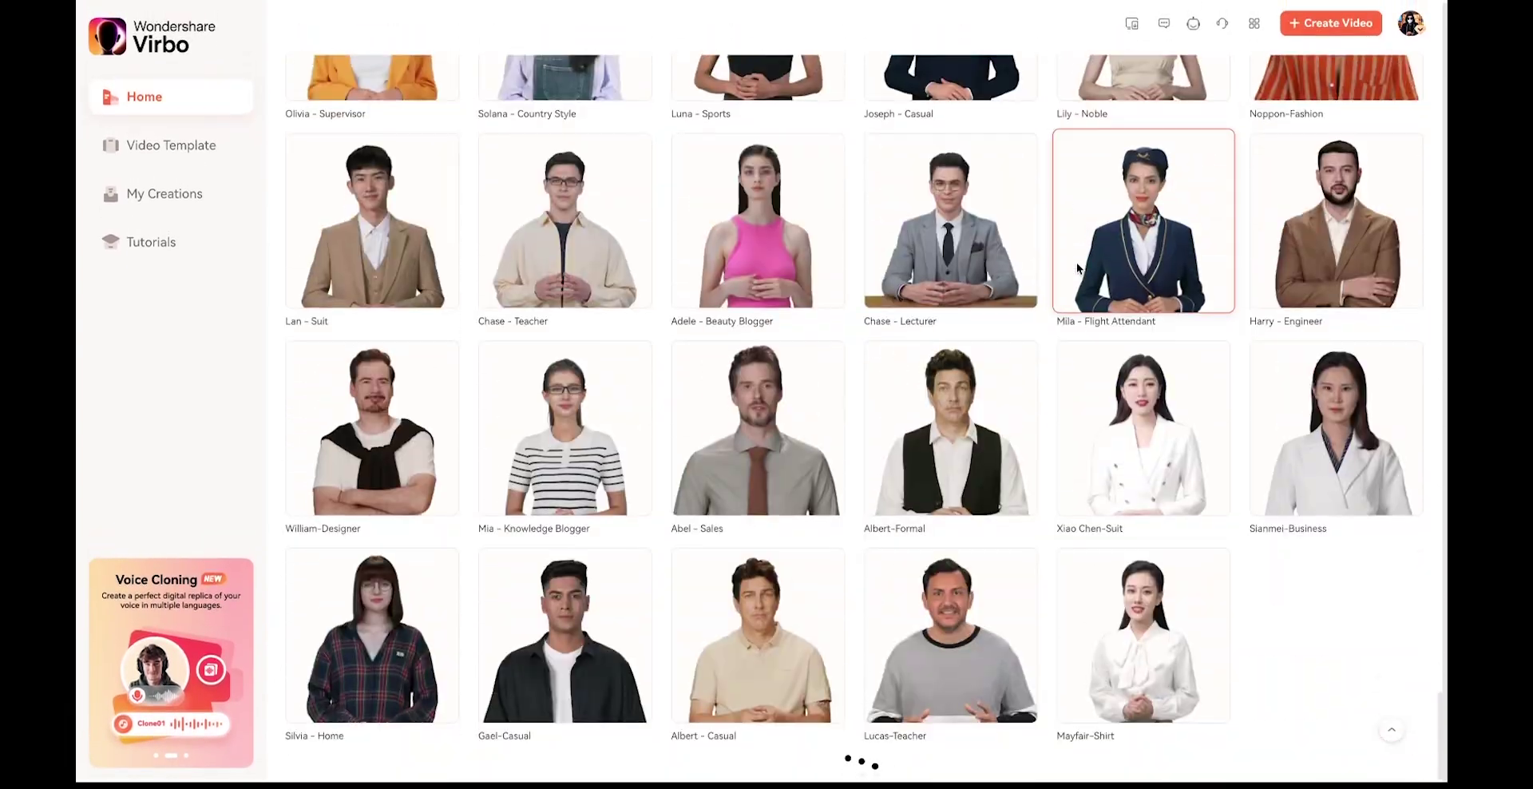
click(186, 156)
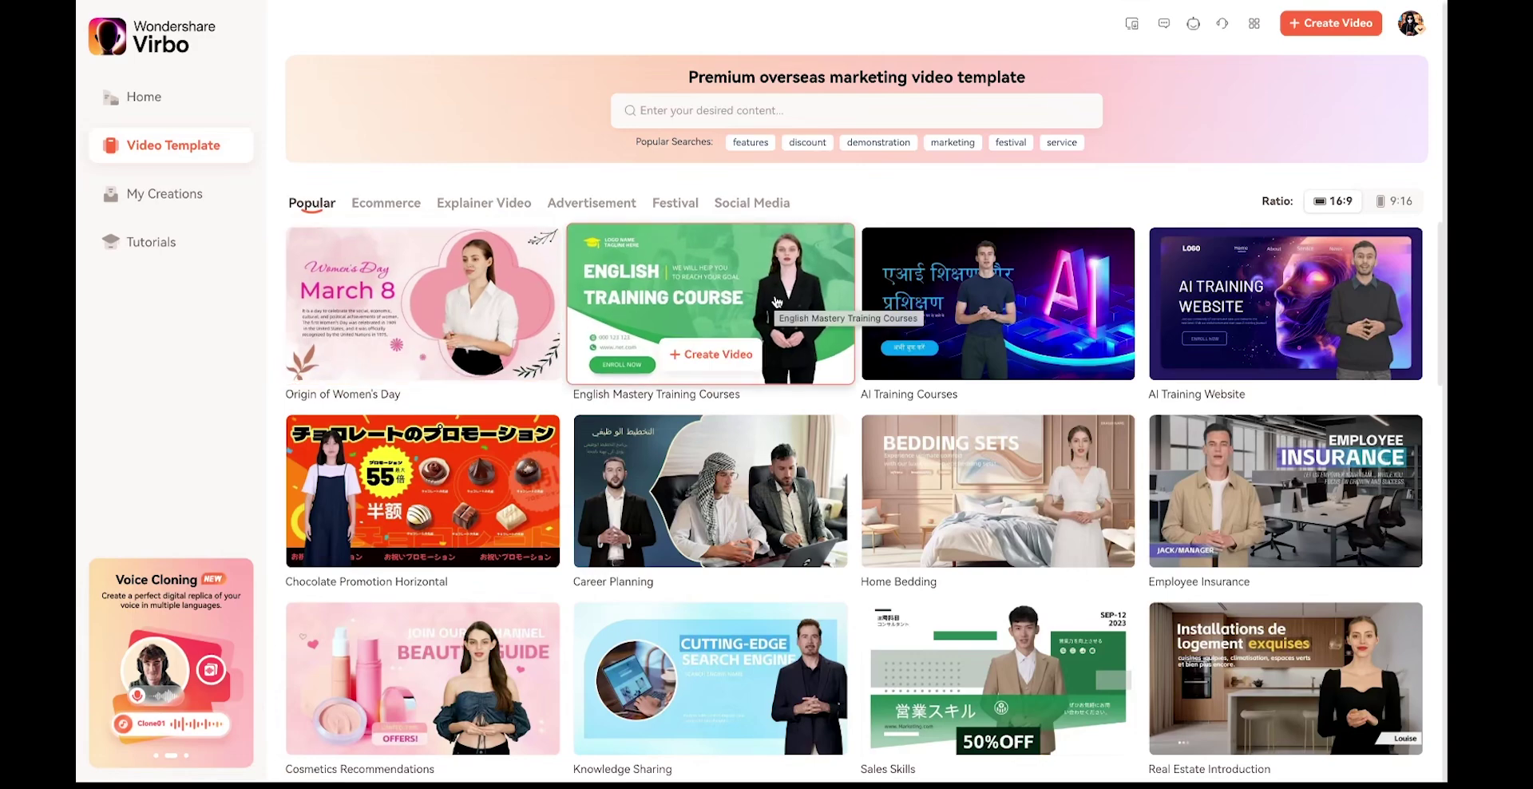
Step: Browse the Ecommerce, Explainer Video, Advertisement, Festival and Social Media template categories
mouse_move(1262, 296)
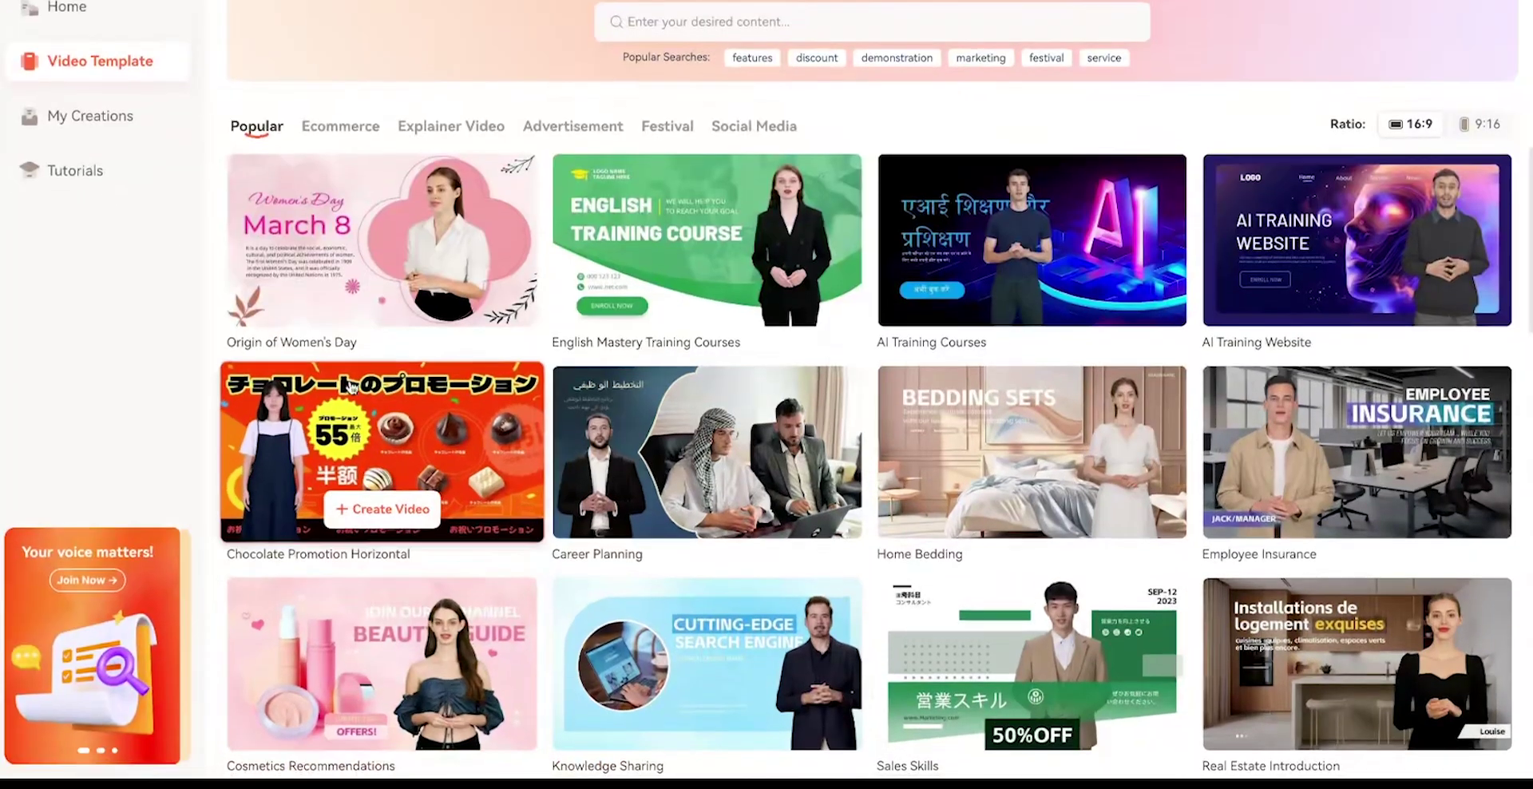
click(387, 204)
click(484, 203)
click(569, 137)
click(664, 130)
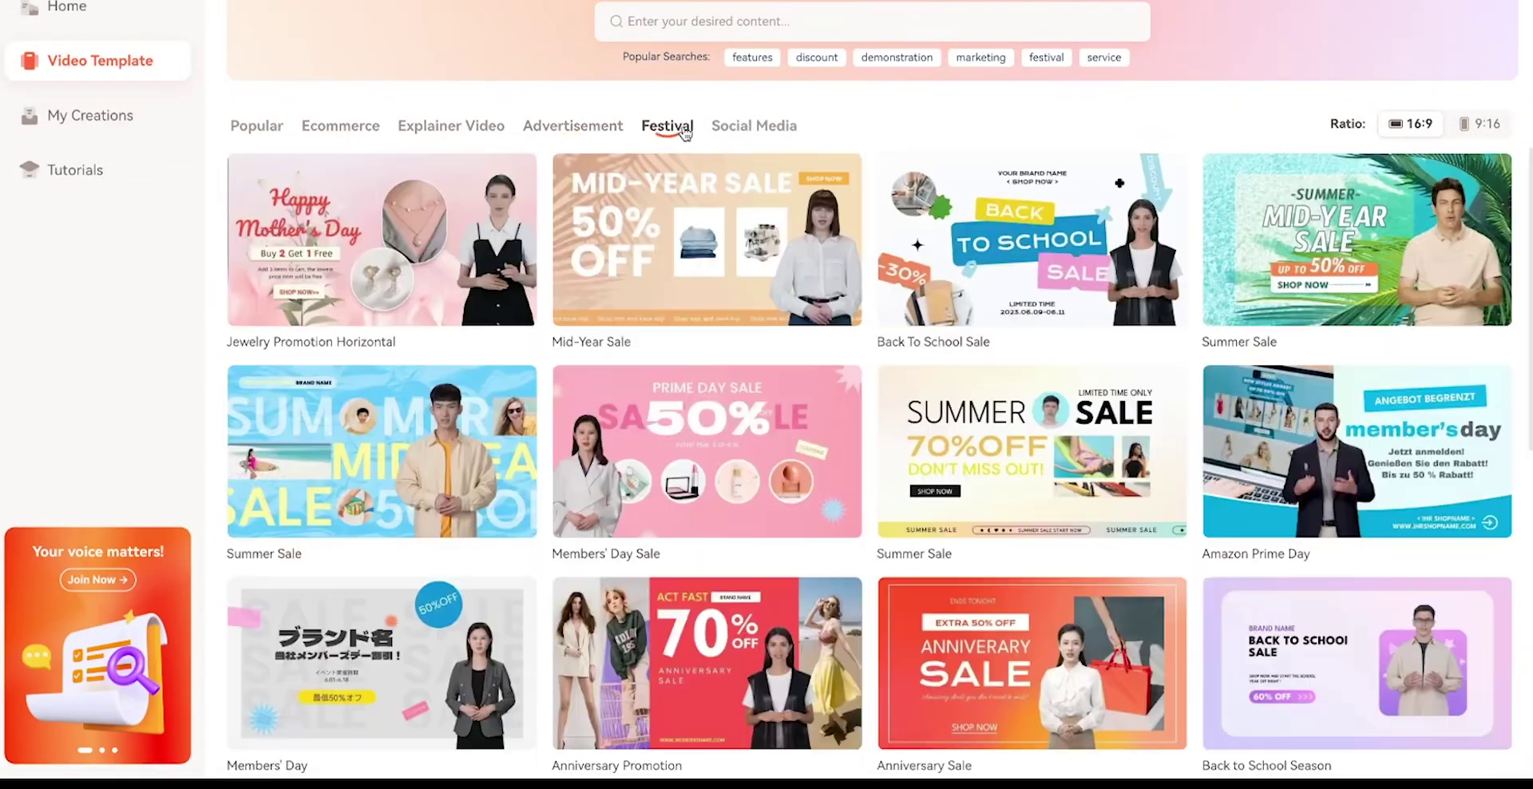
click(747, 128)
Step: Filter templates to 9:16 ratio, browse the categories again, then return to Home
click(1482, 123)
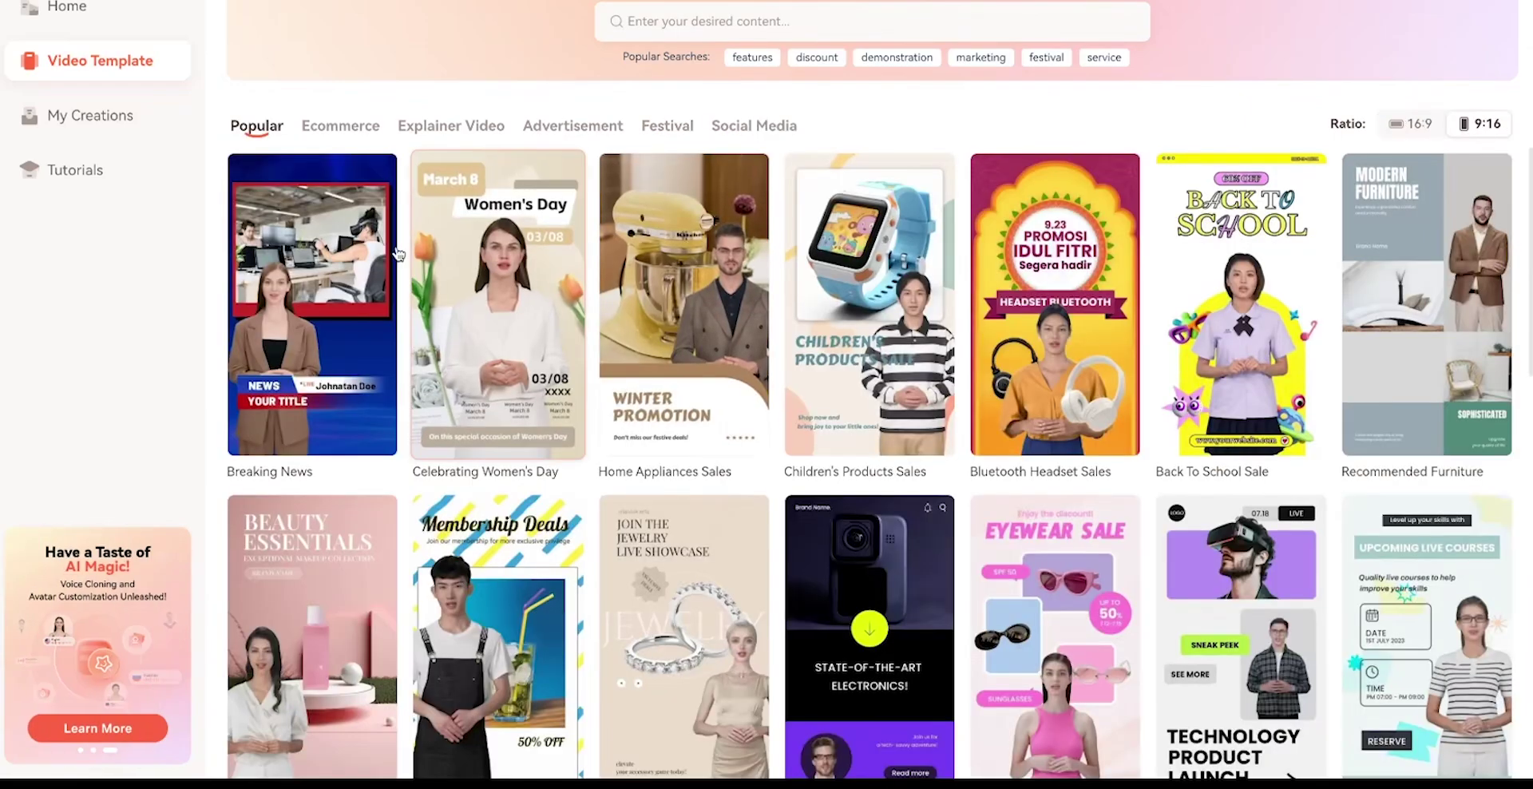
click(337, 126)
click(573, 127)
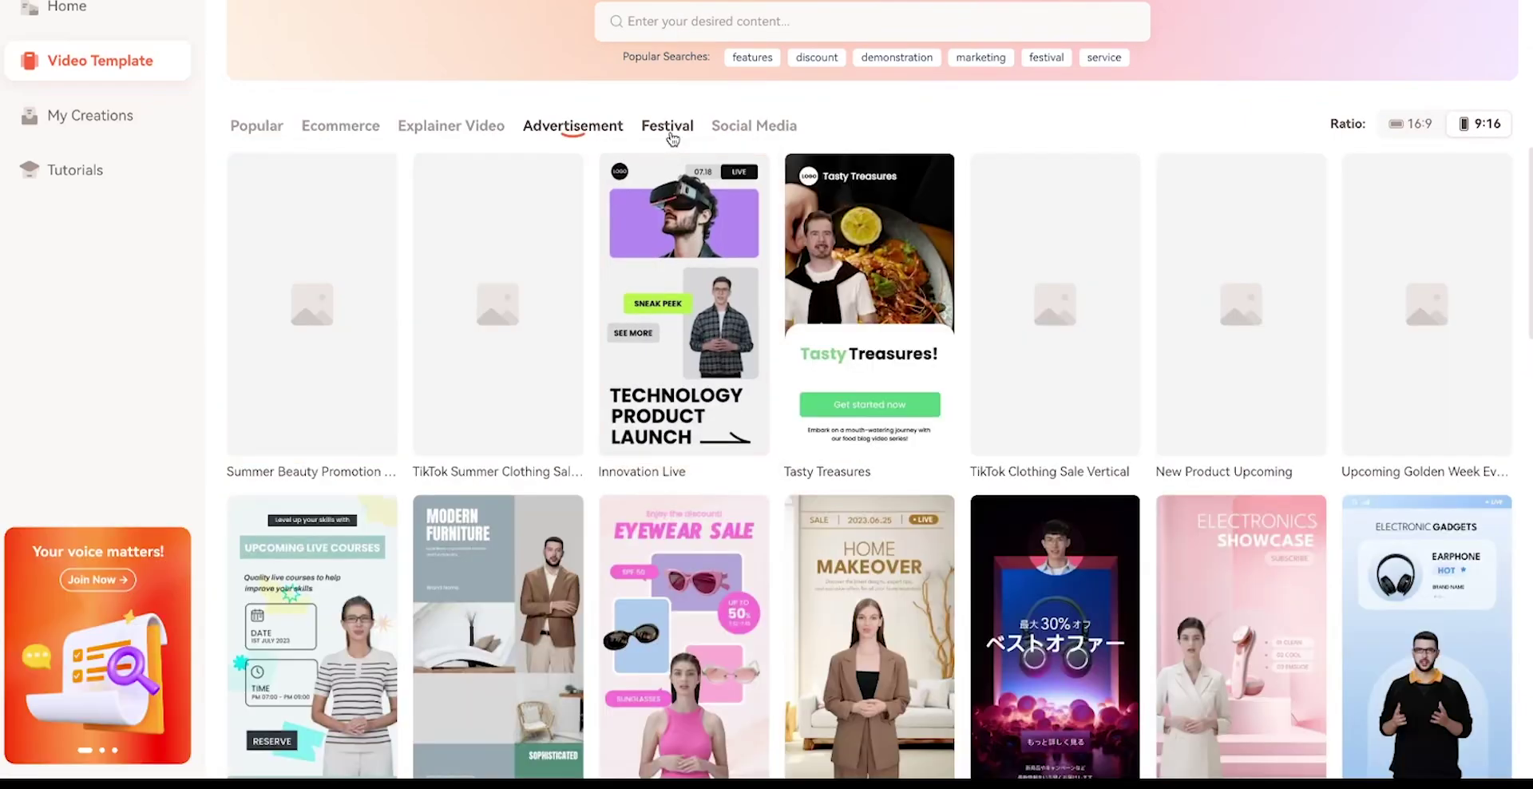
click(669, 129)
click(754, 125)
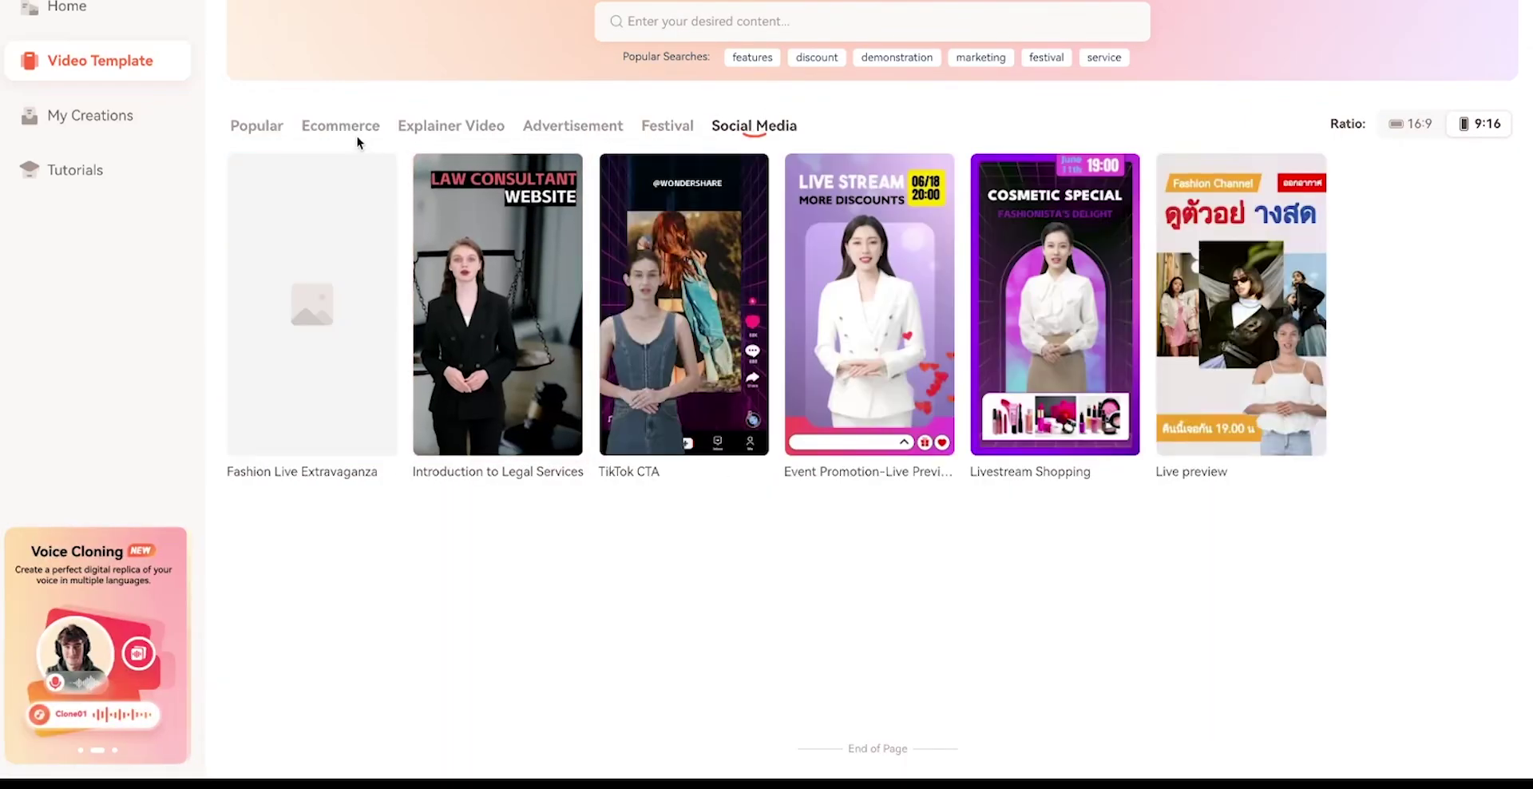
click(257, 125)
click(171, 101)
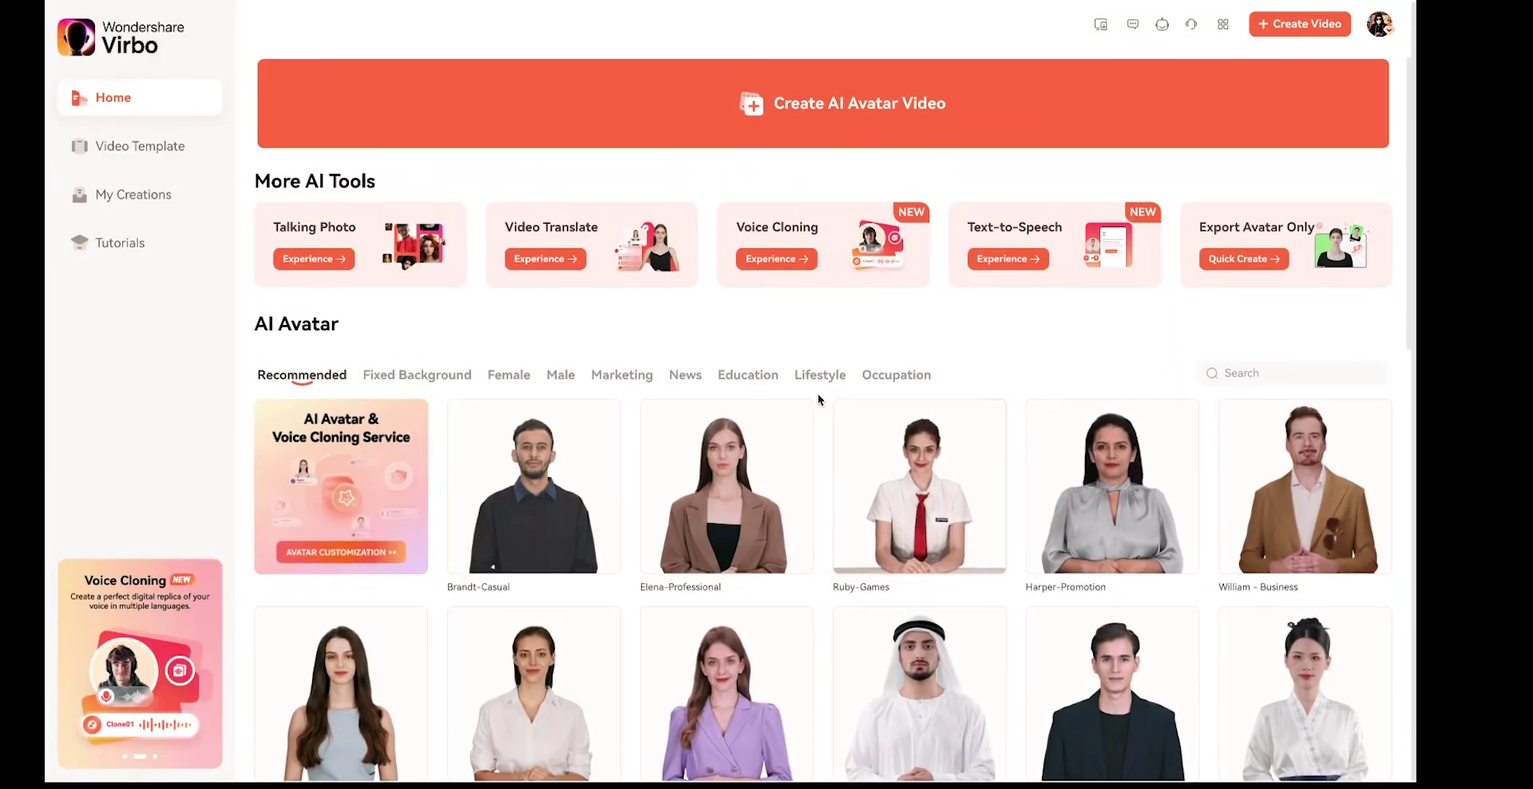
Step: Create a new AI avatar video project in Landscape 16:9 format
click(820, 110)
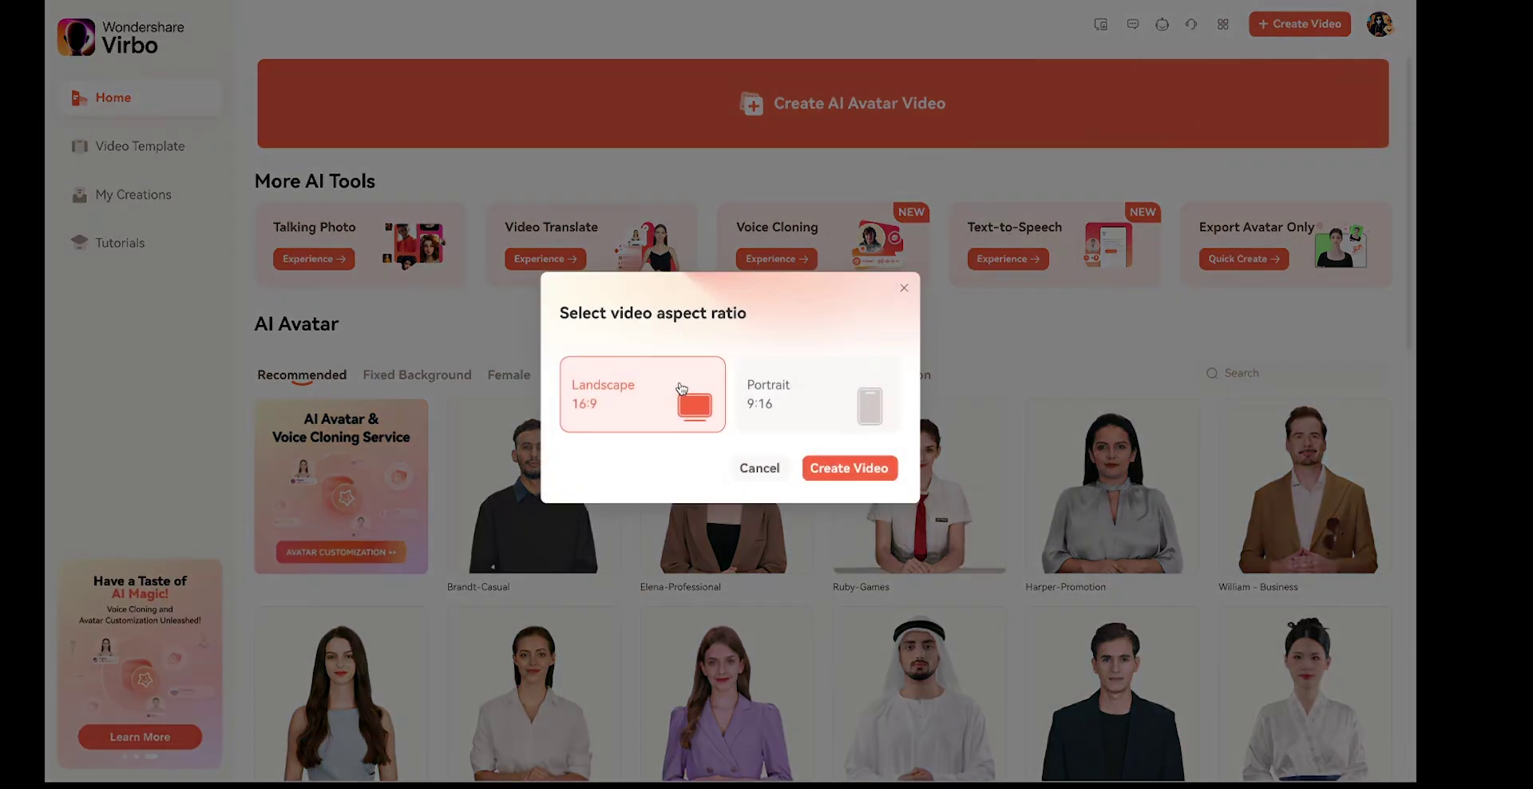
click(783, 408)
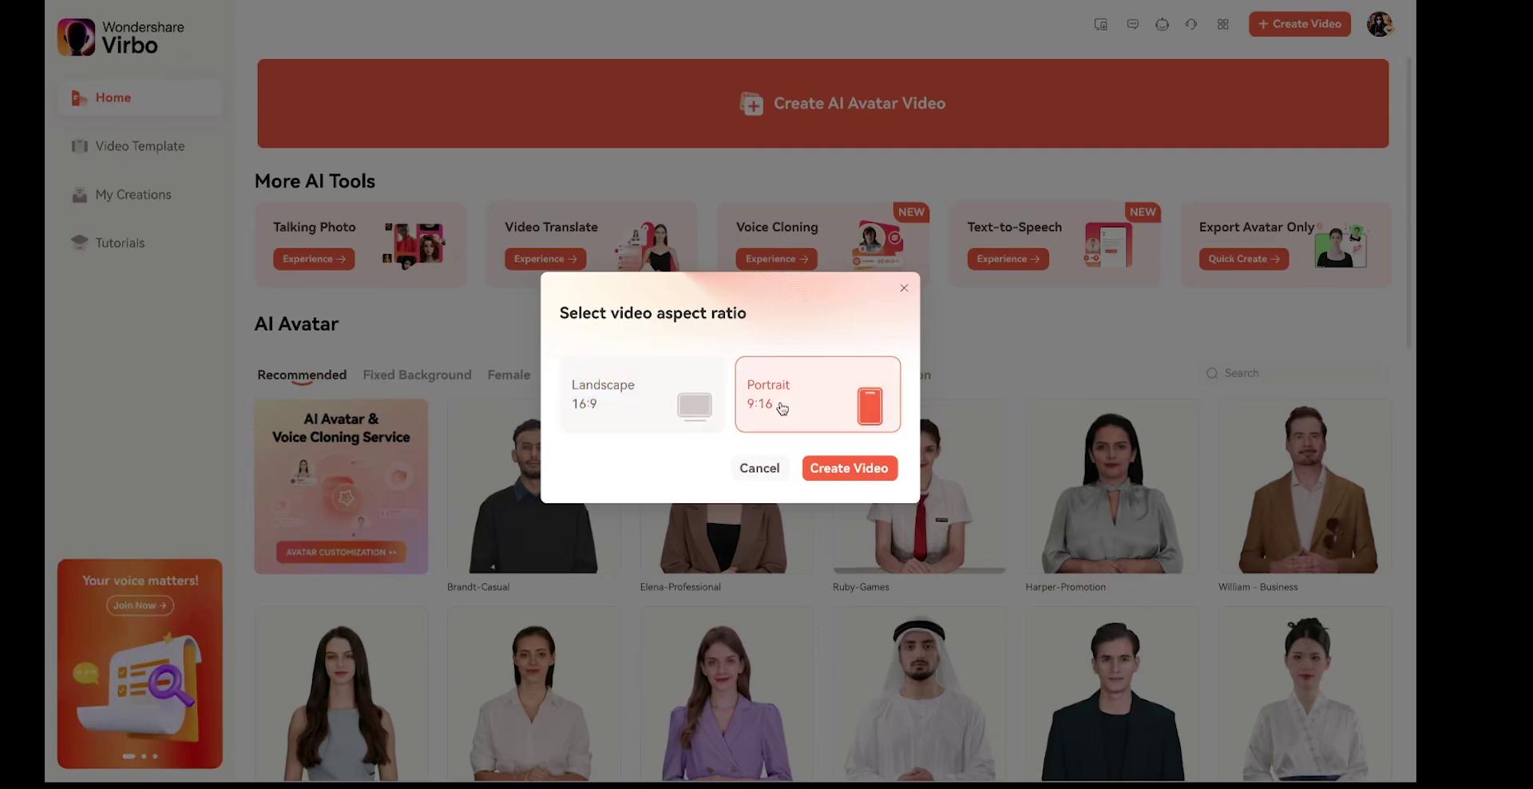
click(666, 412)
click(839, 471)
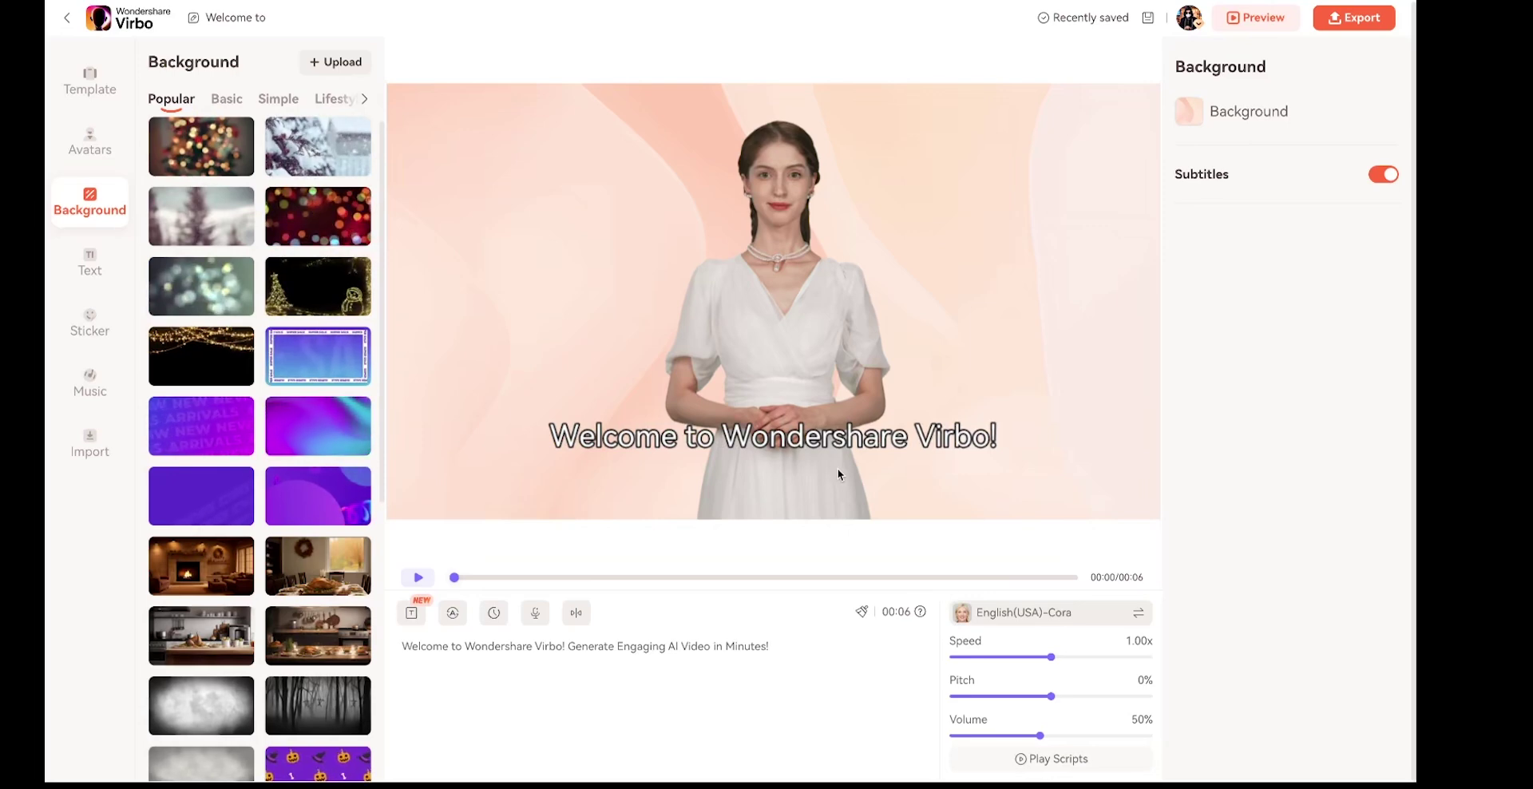
Step: Set the red bokeh image as the video background and select the avatar
scroll(297, 402, down, 6)
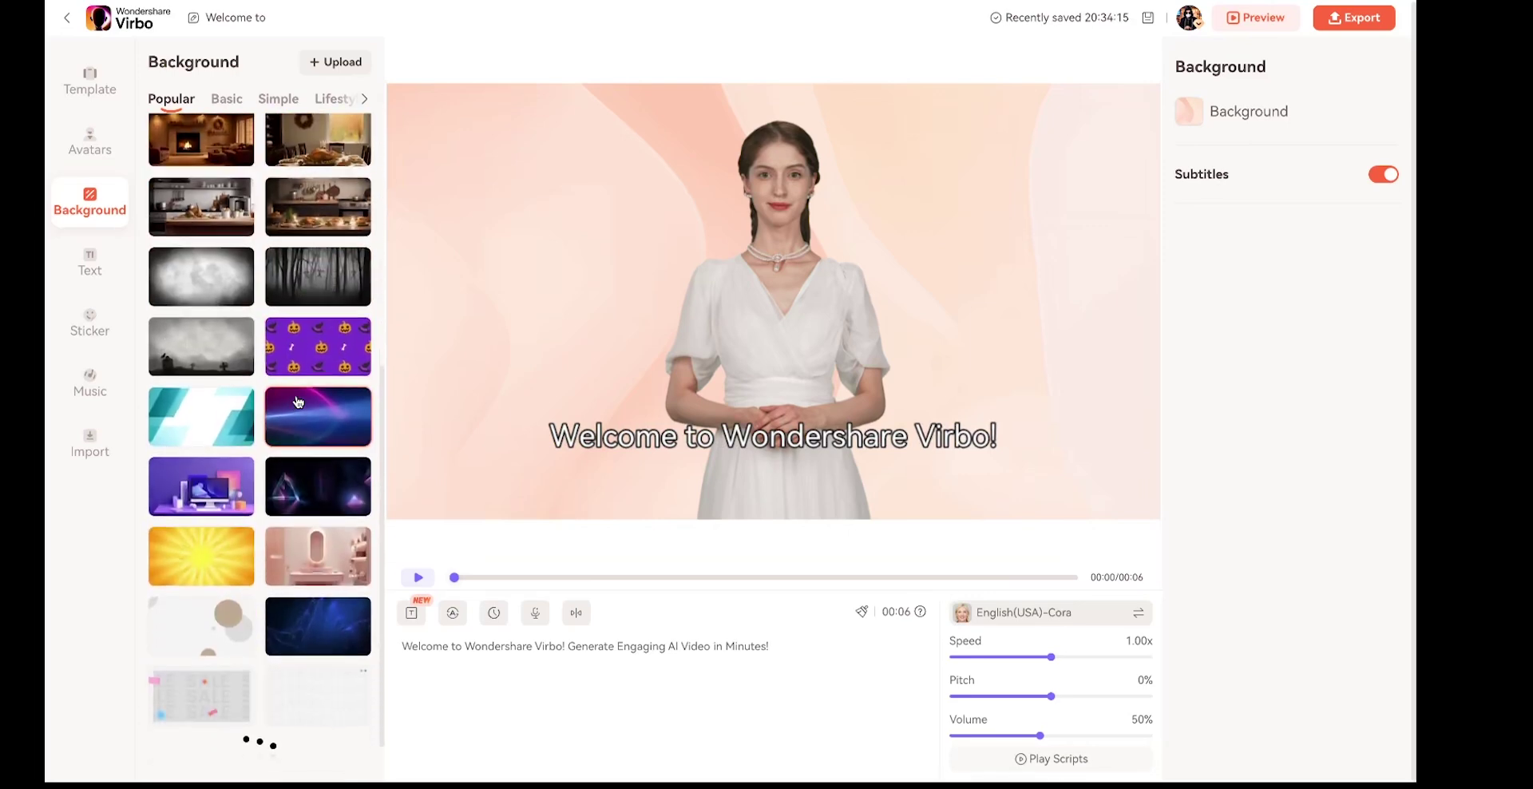
scroll(297, 401, down, 6)
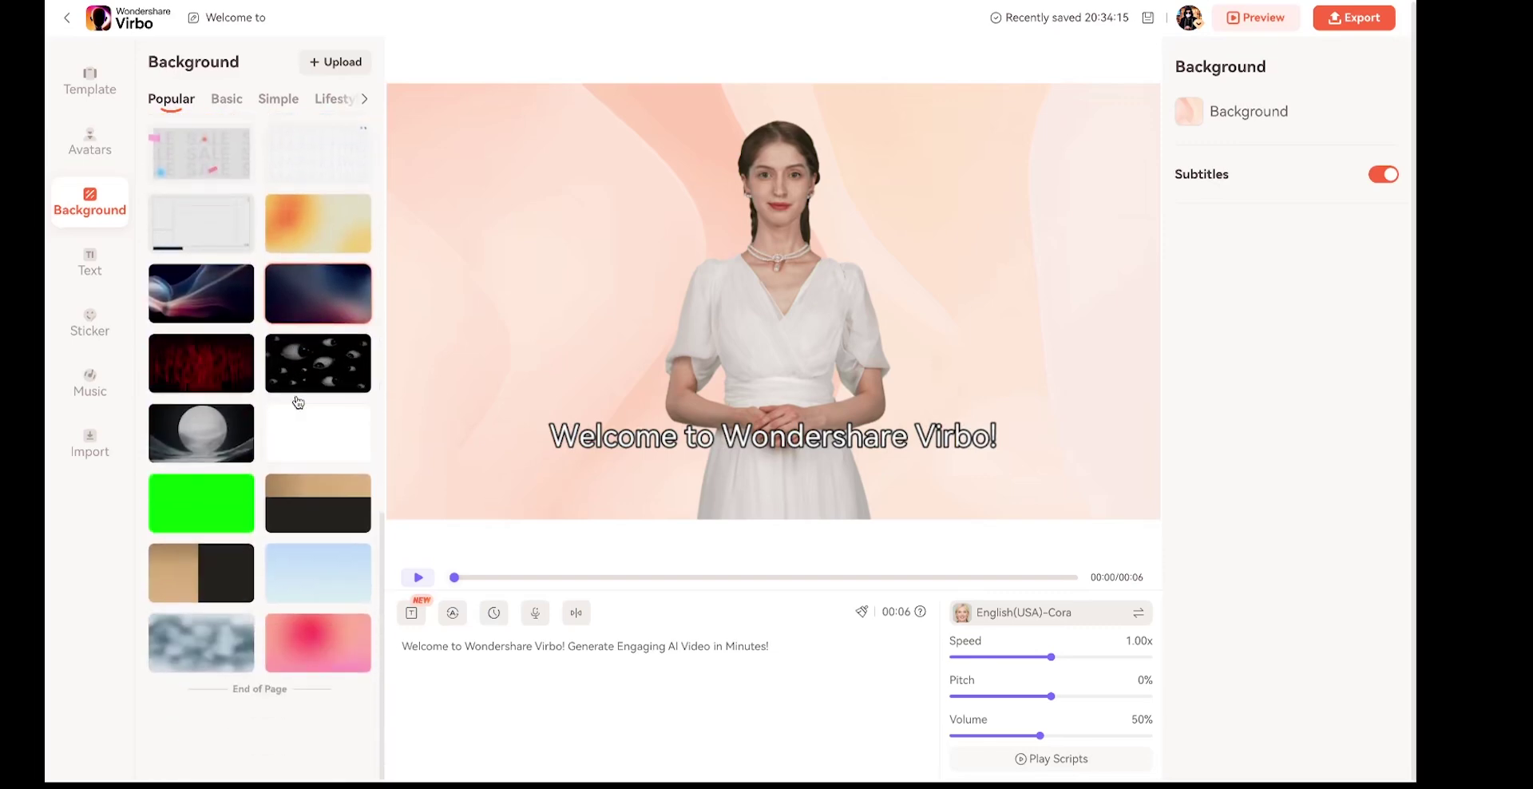
scroll(296, 402, up, 10)
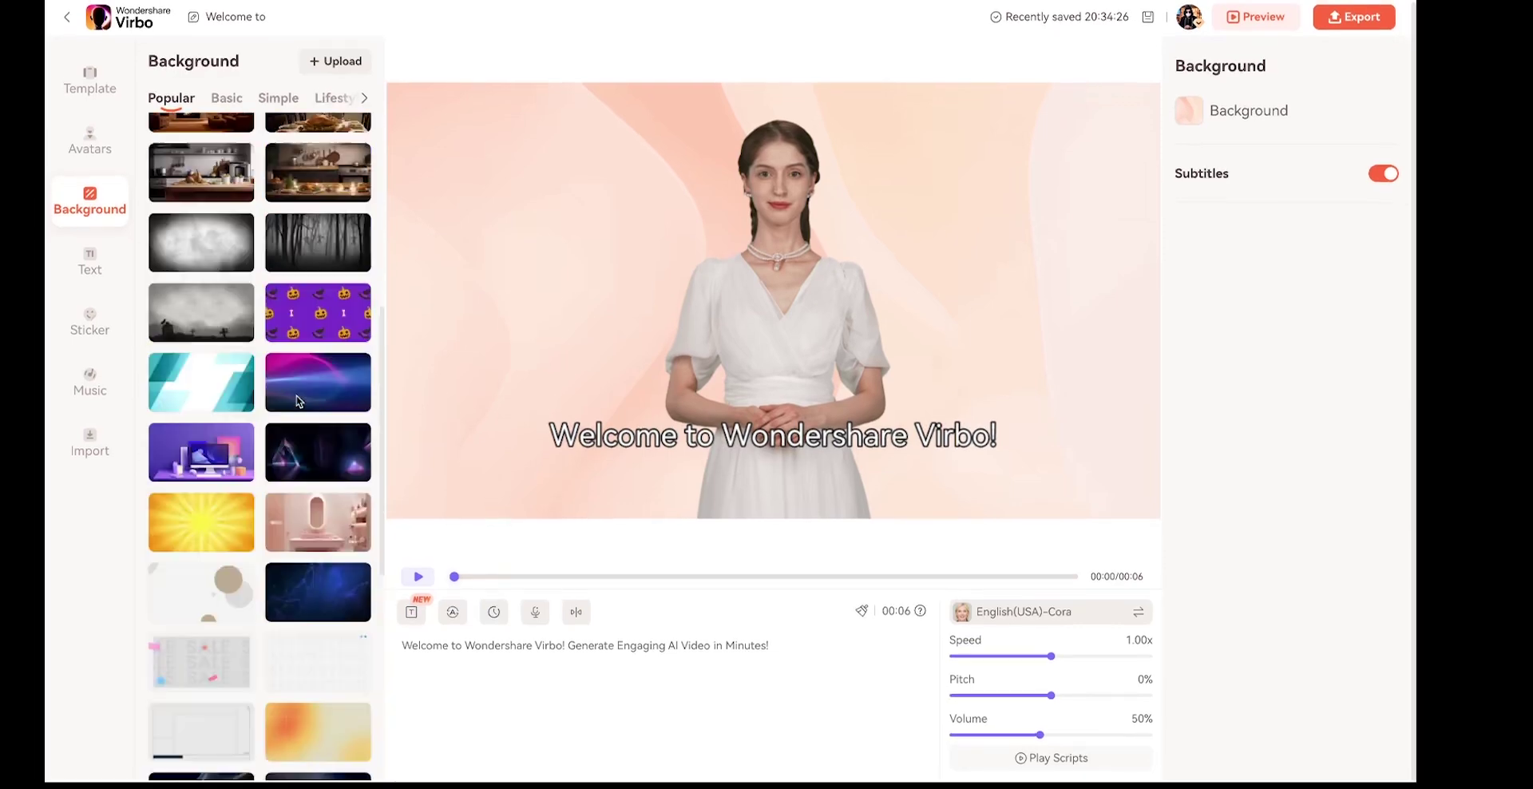
click(319, 210)
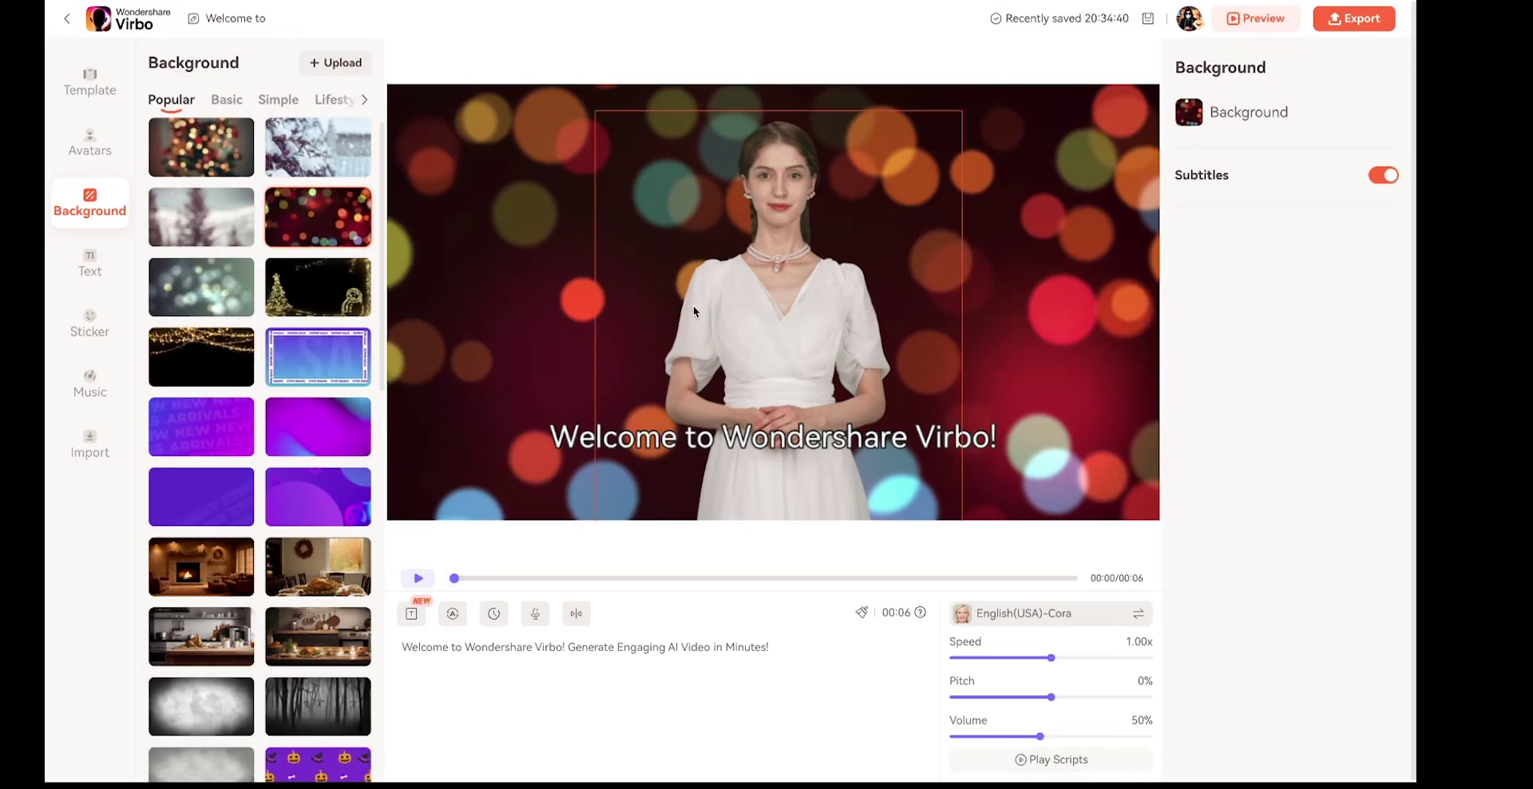
click(749, 322)
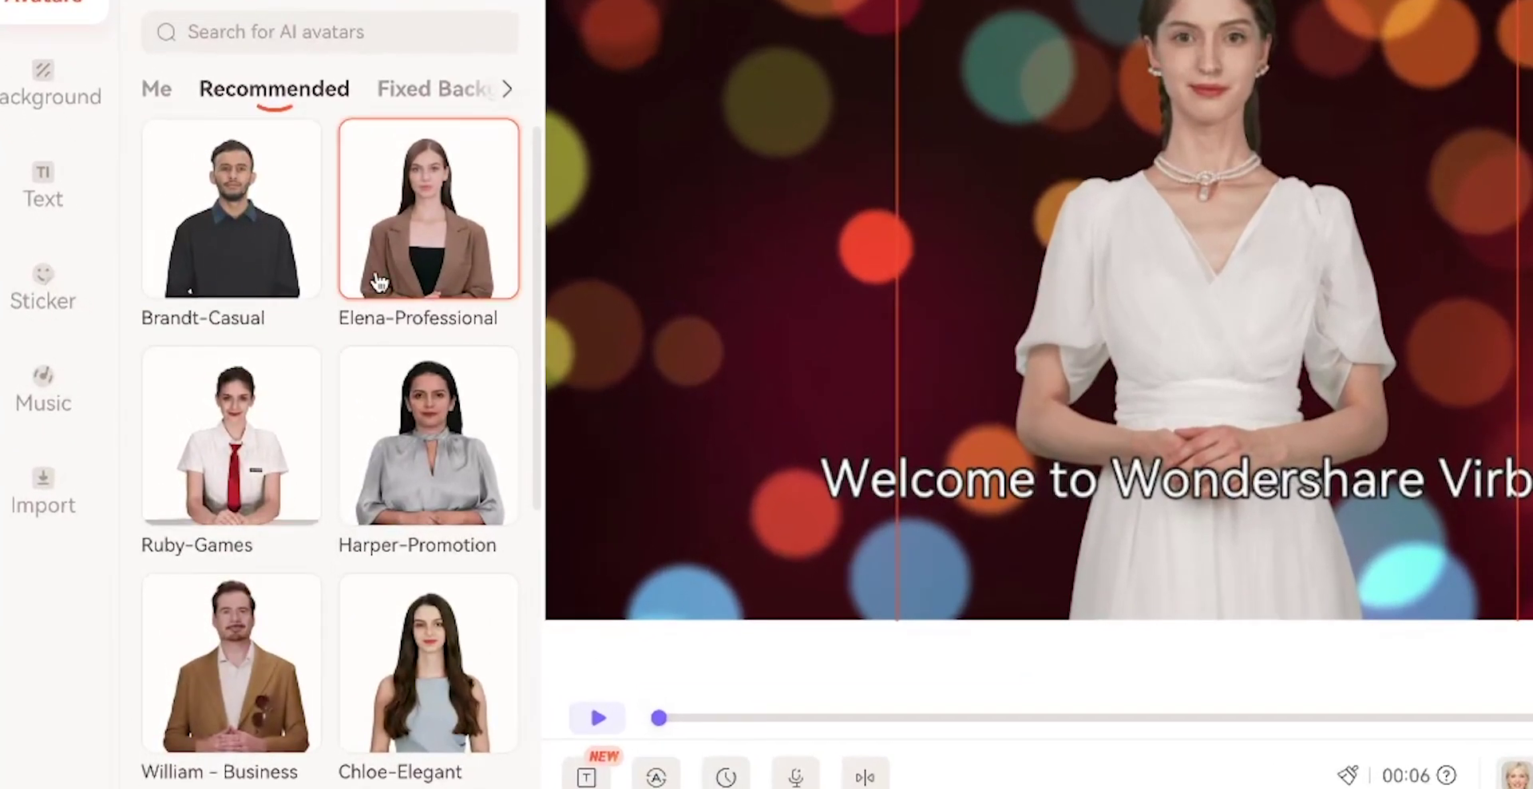
Step: Try the Henry and Audrey fixed-background avatars, then choose Chloe-Elegant from Recommended
scroll(399, 308, down, 15)
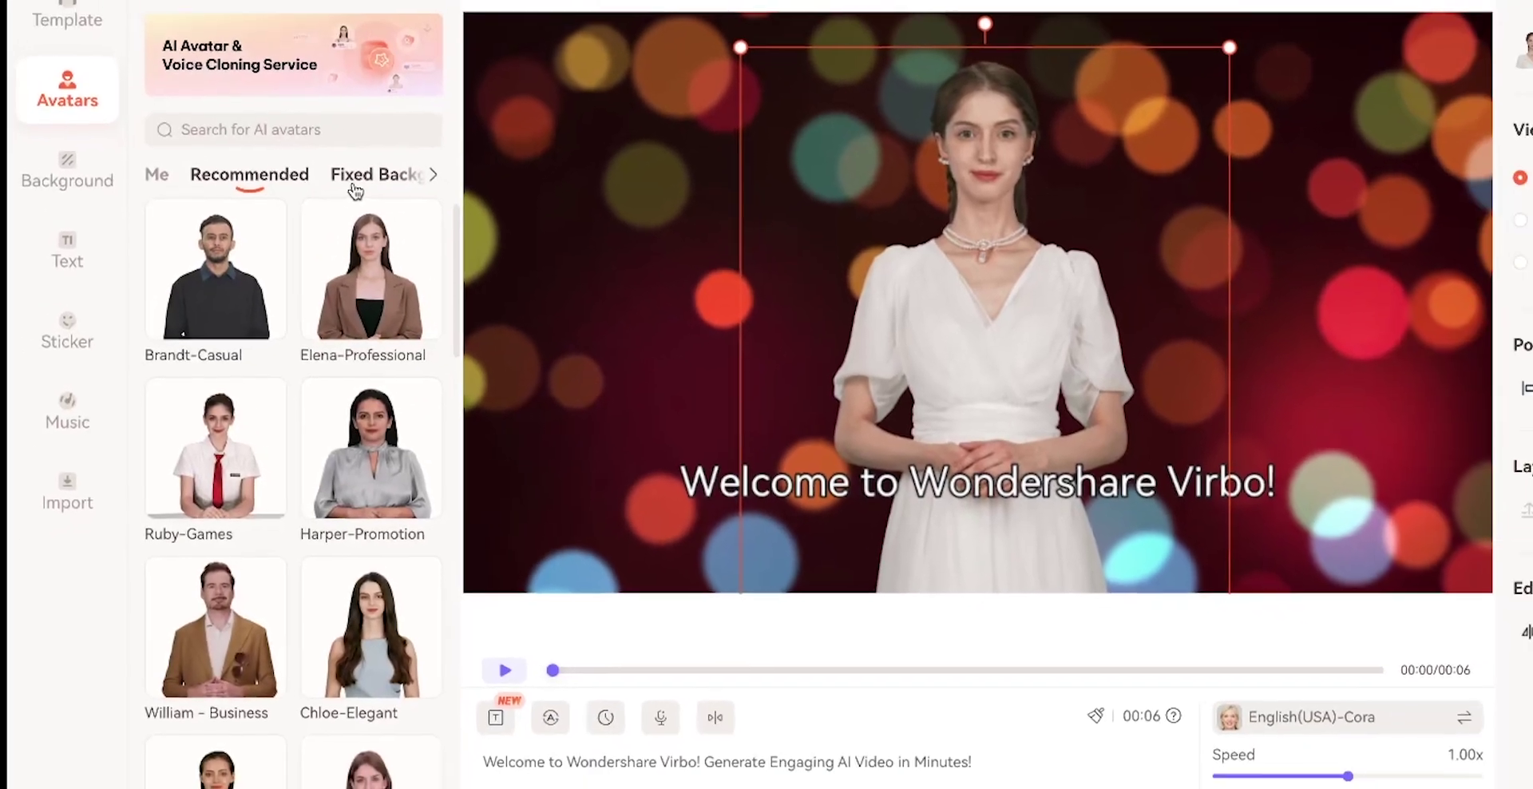
click(356, 182)
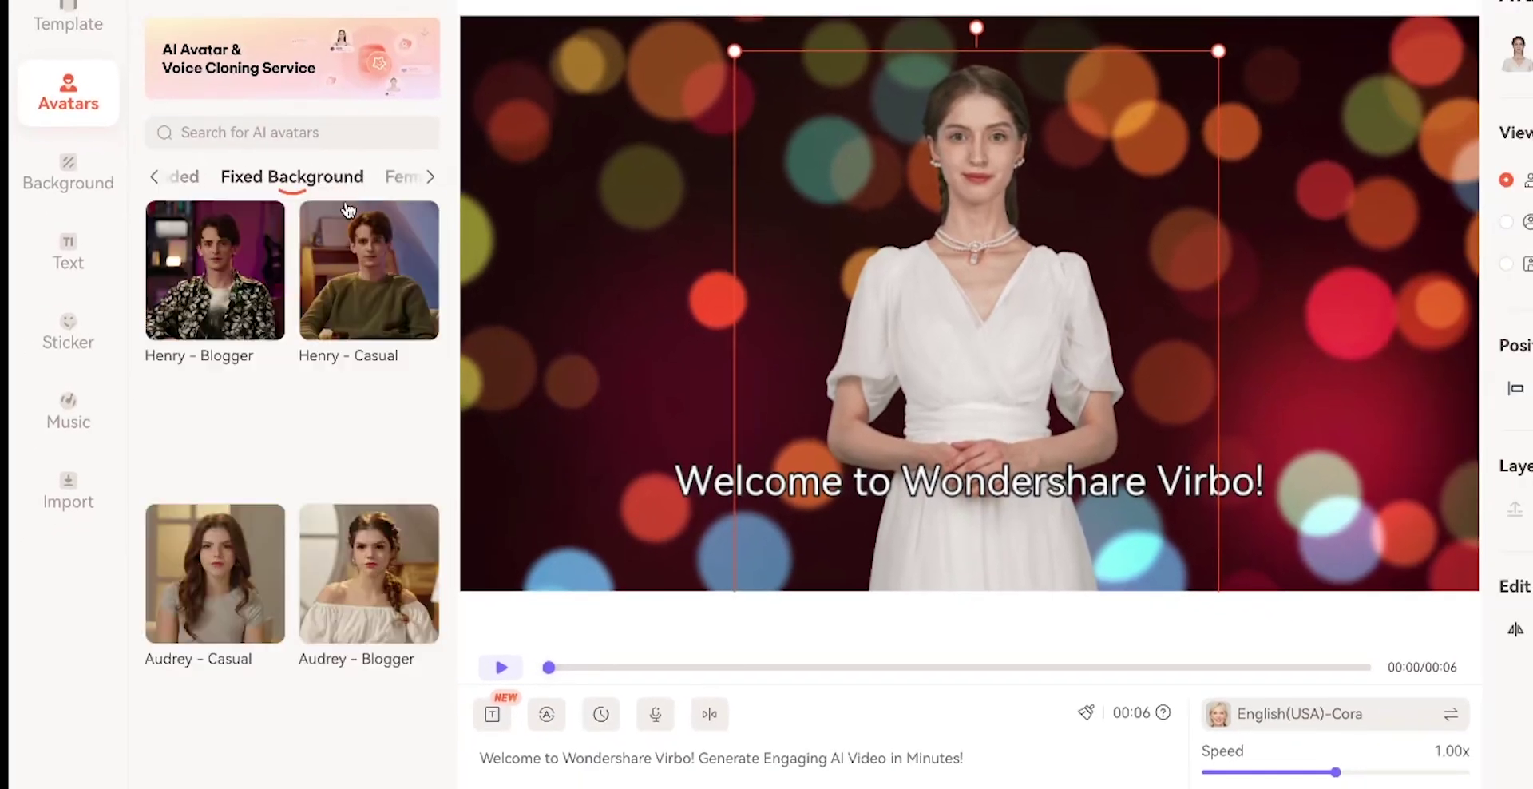
click(200, 269)
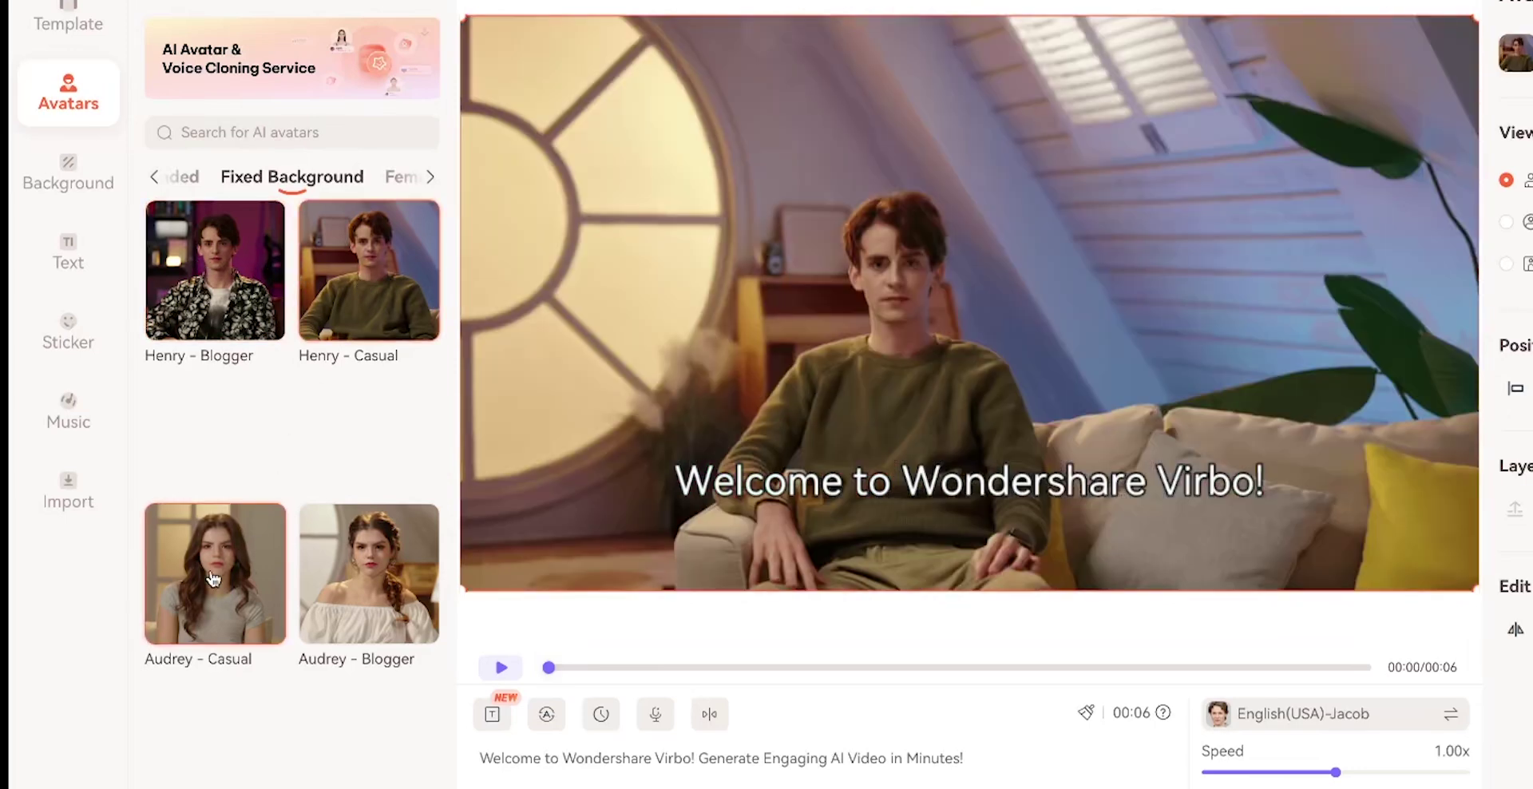
click(212, 576)
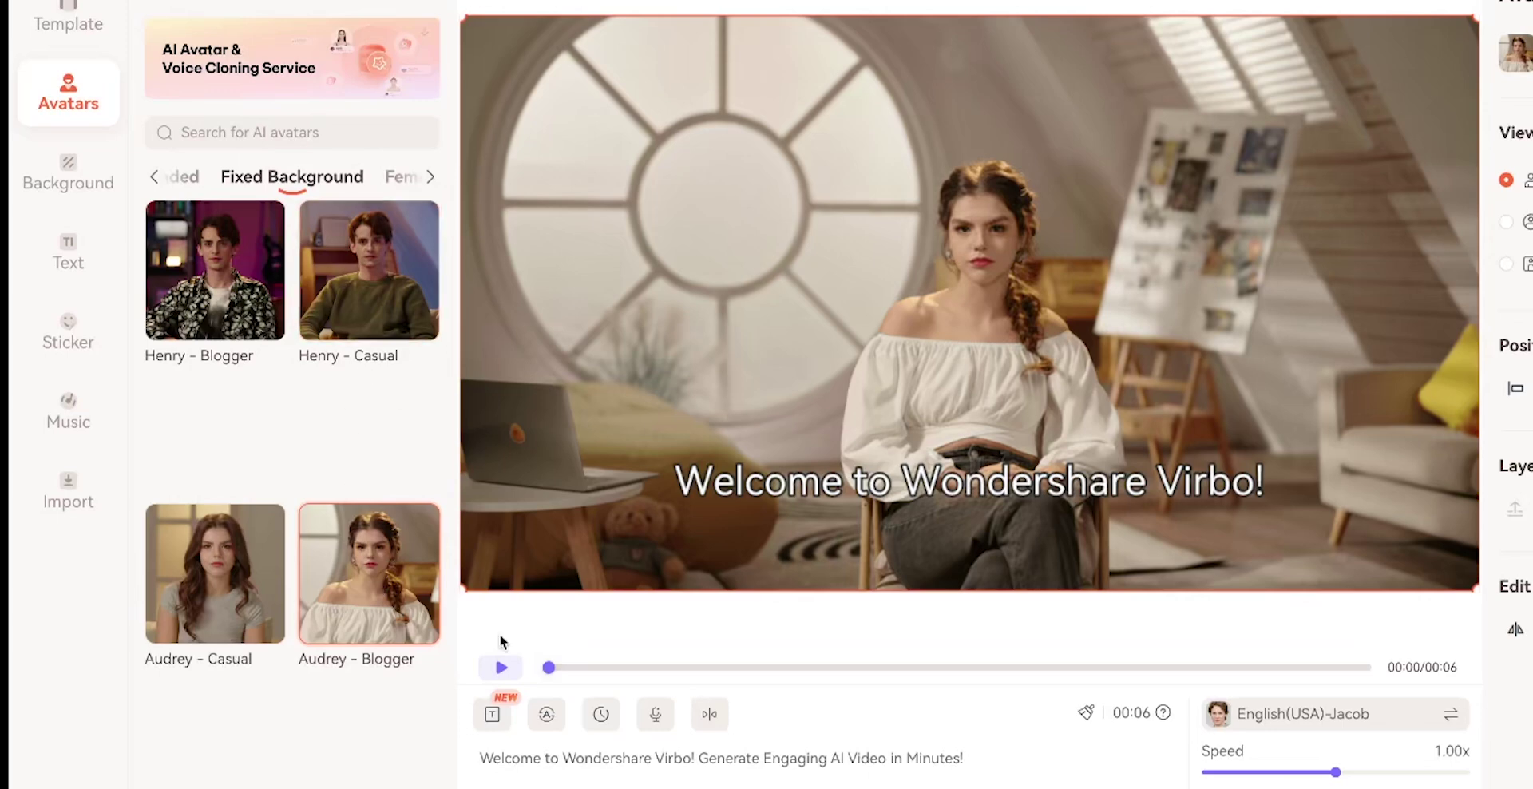
click(182, 176)
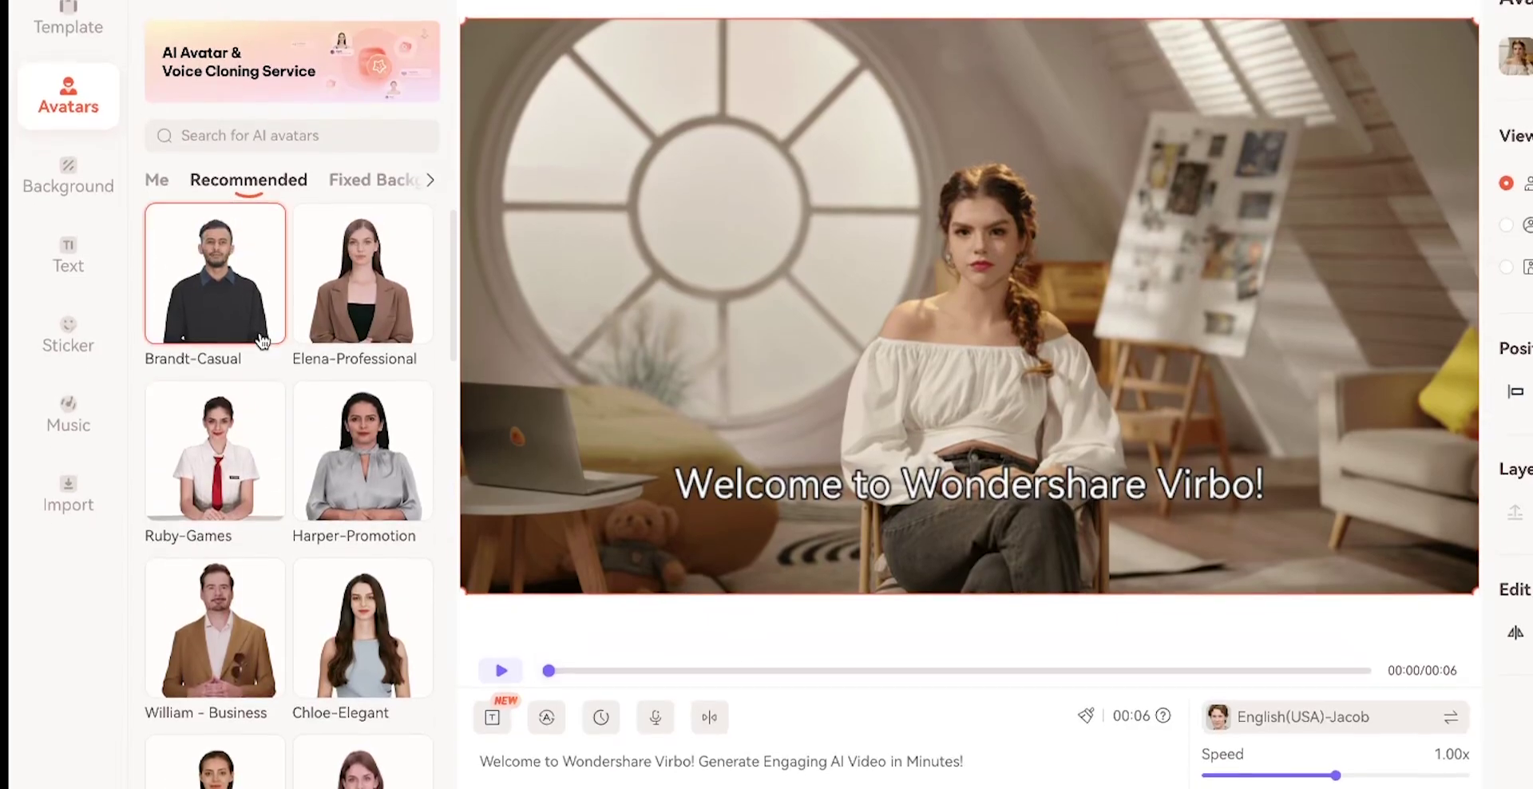
scroll(320, 383, down, 3)
click(368, 416)
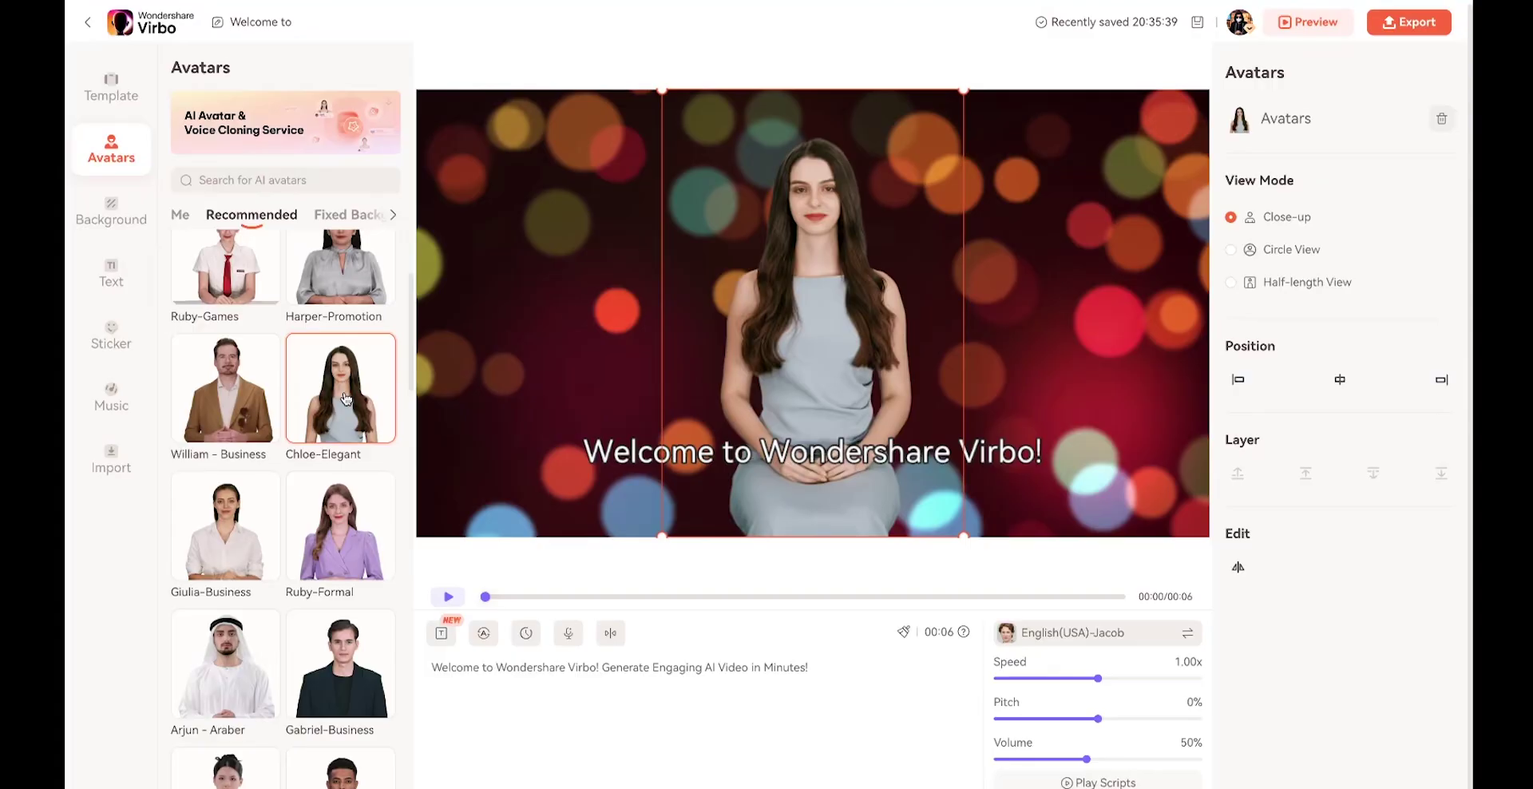
Step: Move and enlarge Chloe so she is centred and fills the frame's height
scroll(346, 398, down, 1)
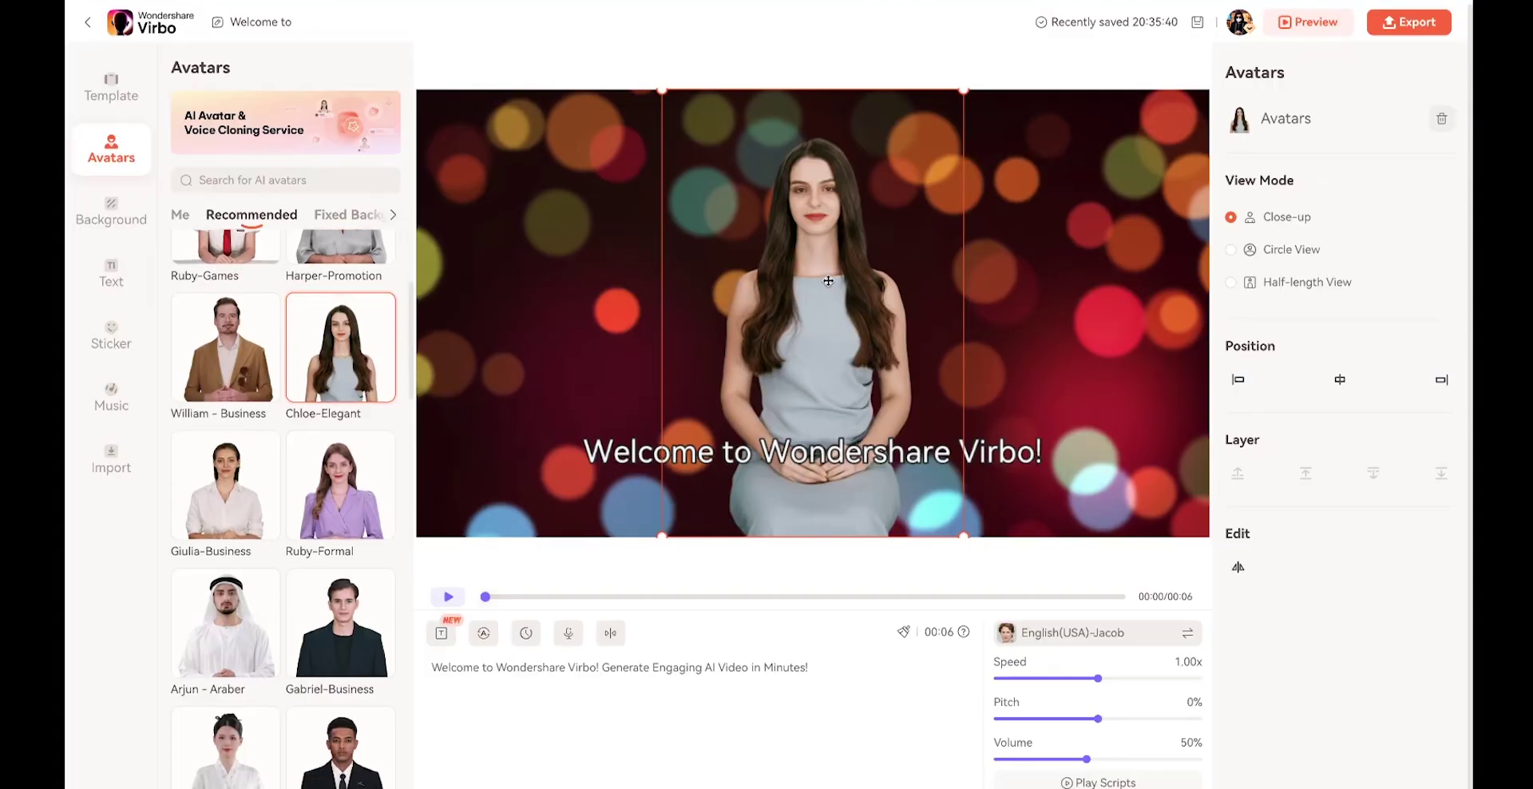
drag(828, 281, 779, 407)
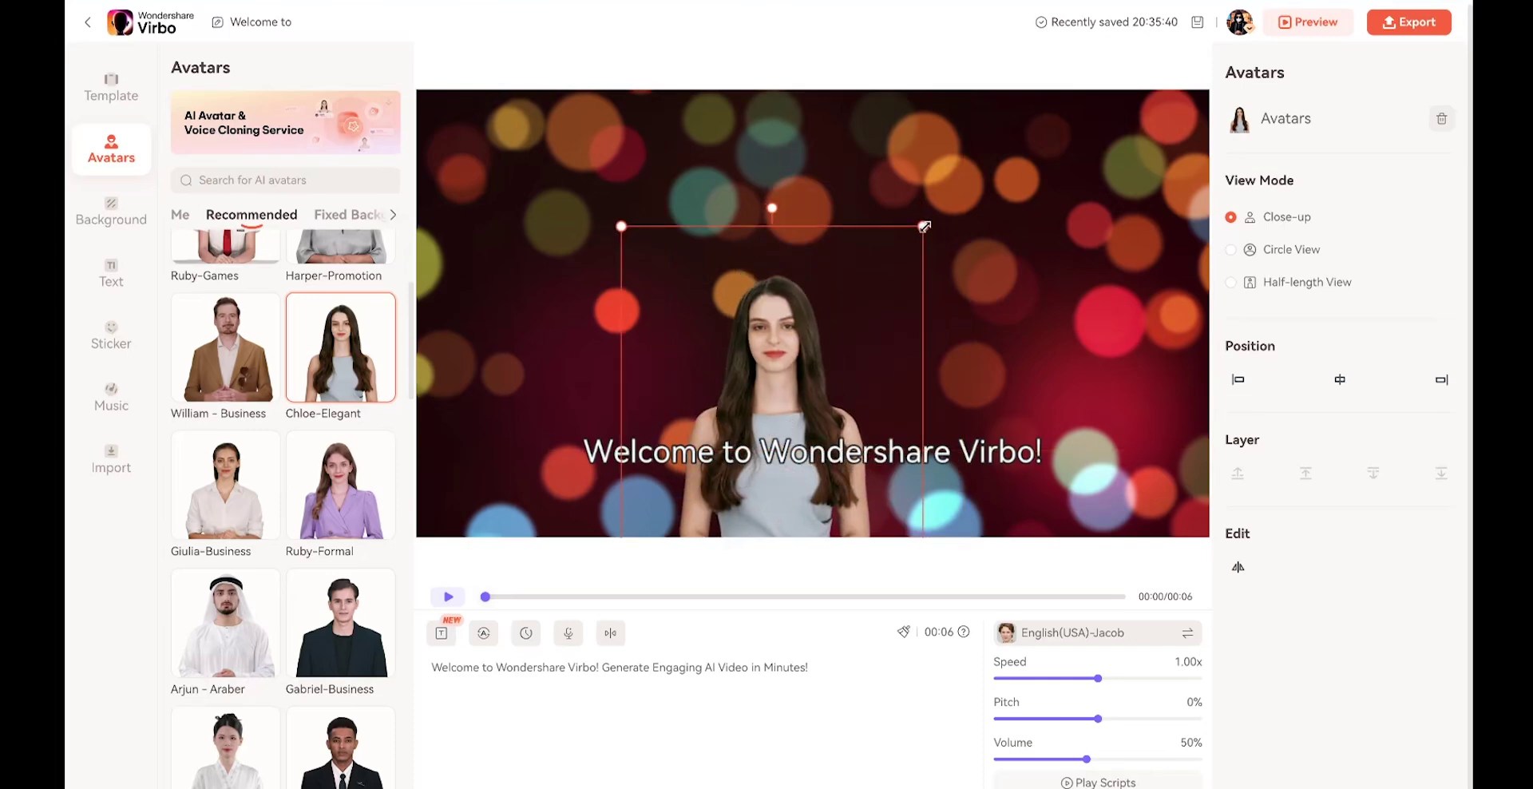
drag(924, 226, 989, 75)
drag(947, 177, 851, 192)
drag(599, 109, 604, 68)
Step: Try a green-screen background, then undo it to keep the red bokeh
click(604, 67)
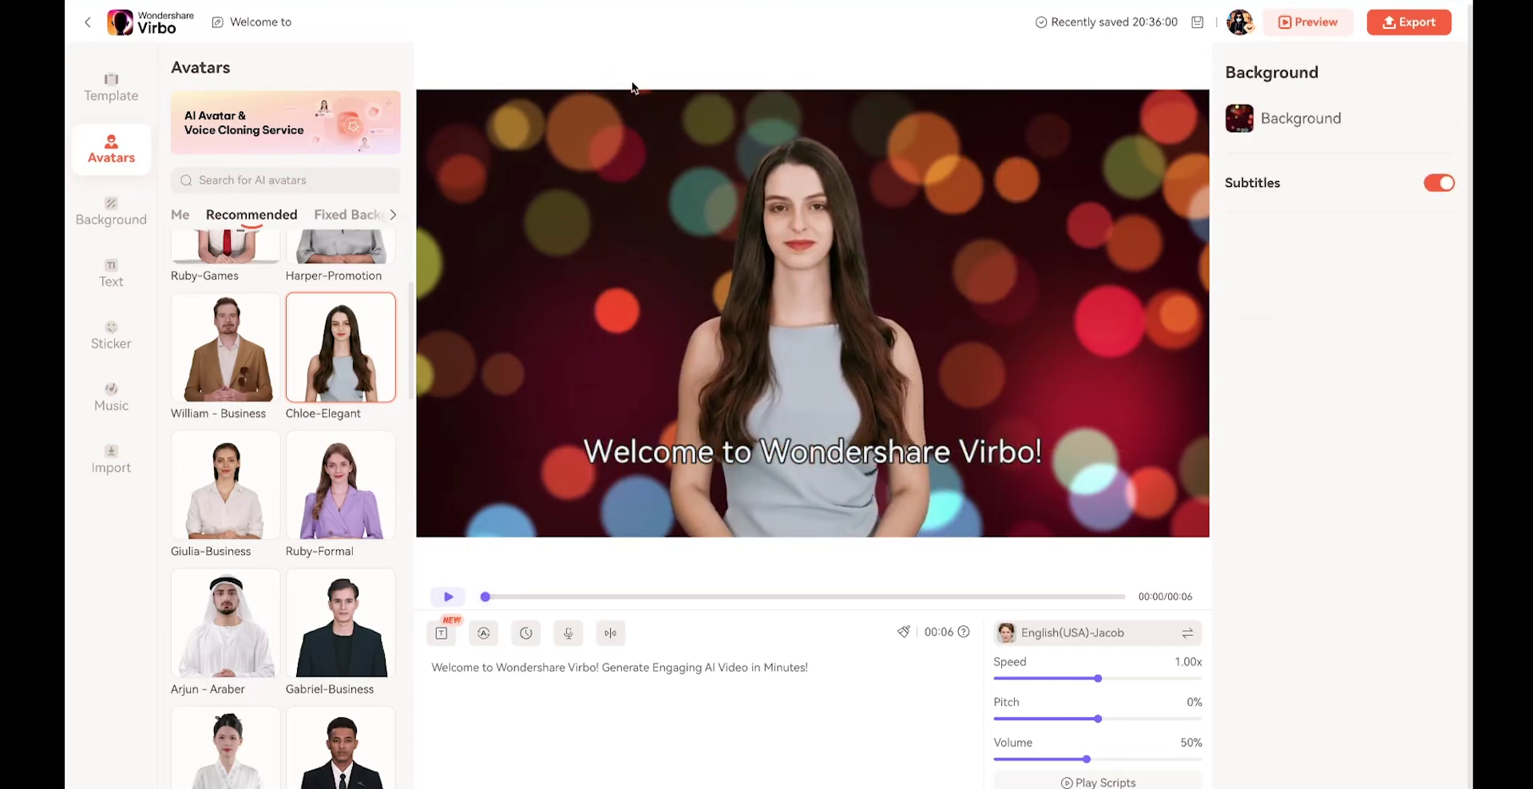
click(111, 211)
scroll(325, 469, down, 5)
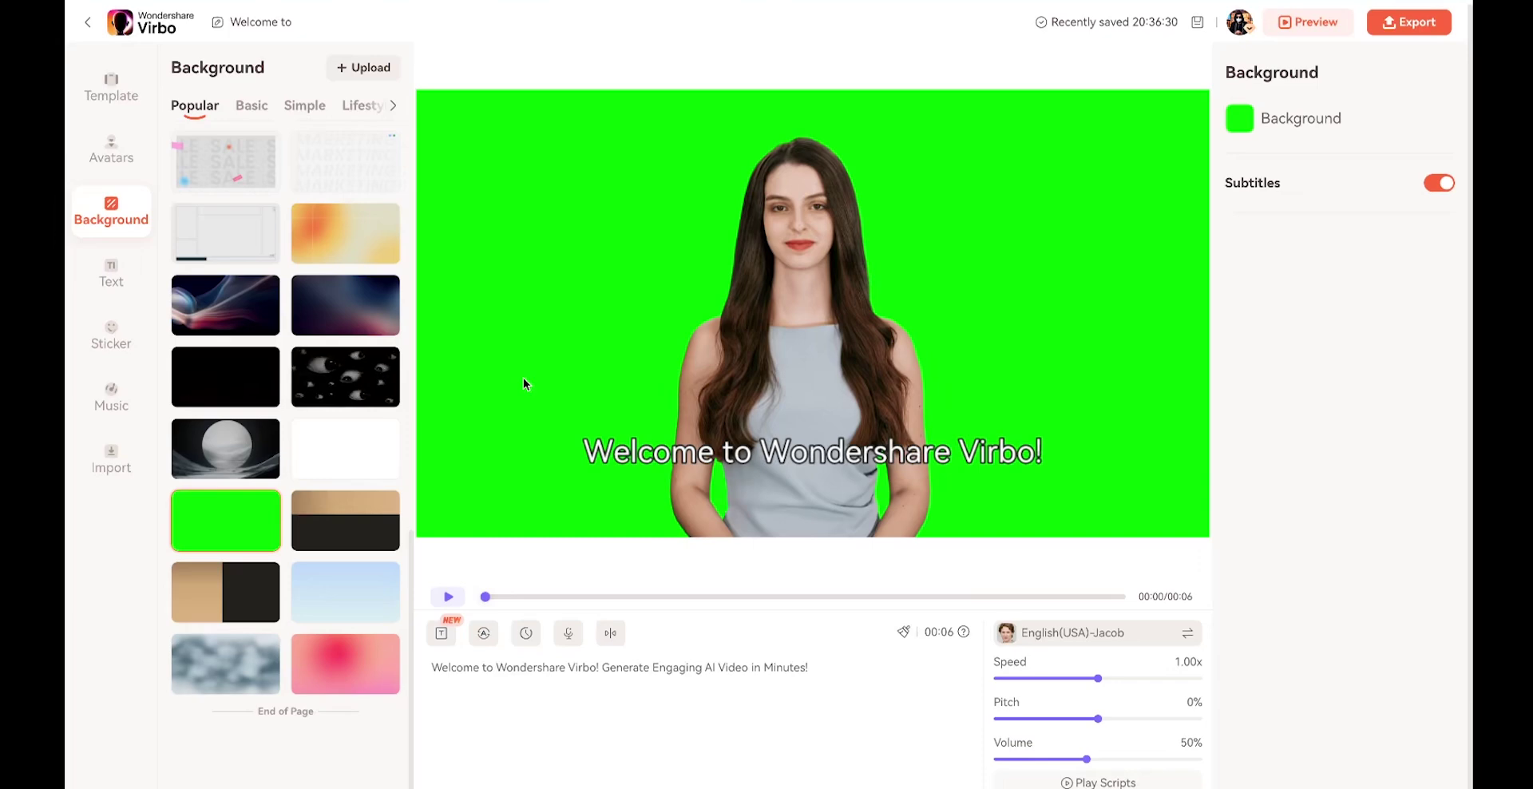
key(ctrl+z)
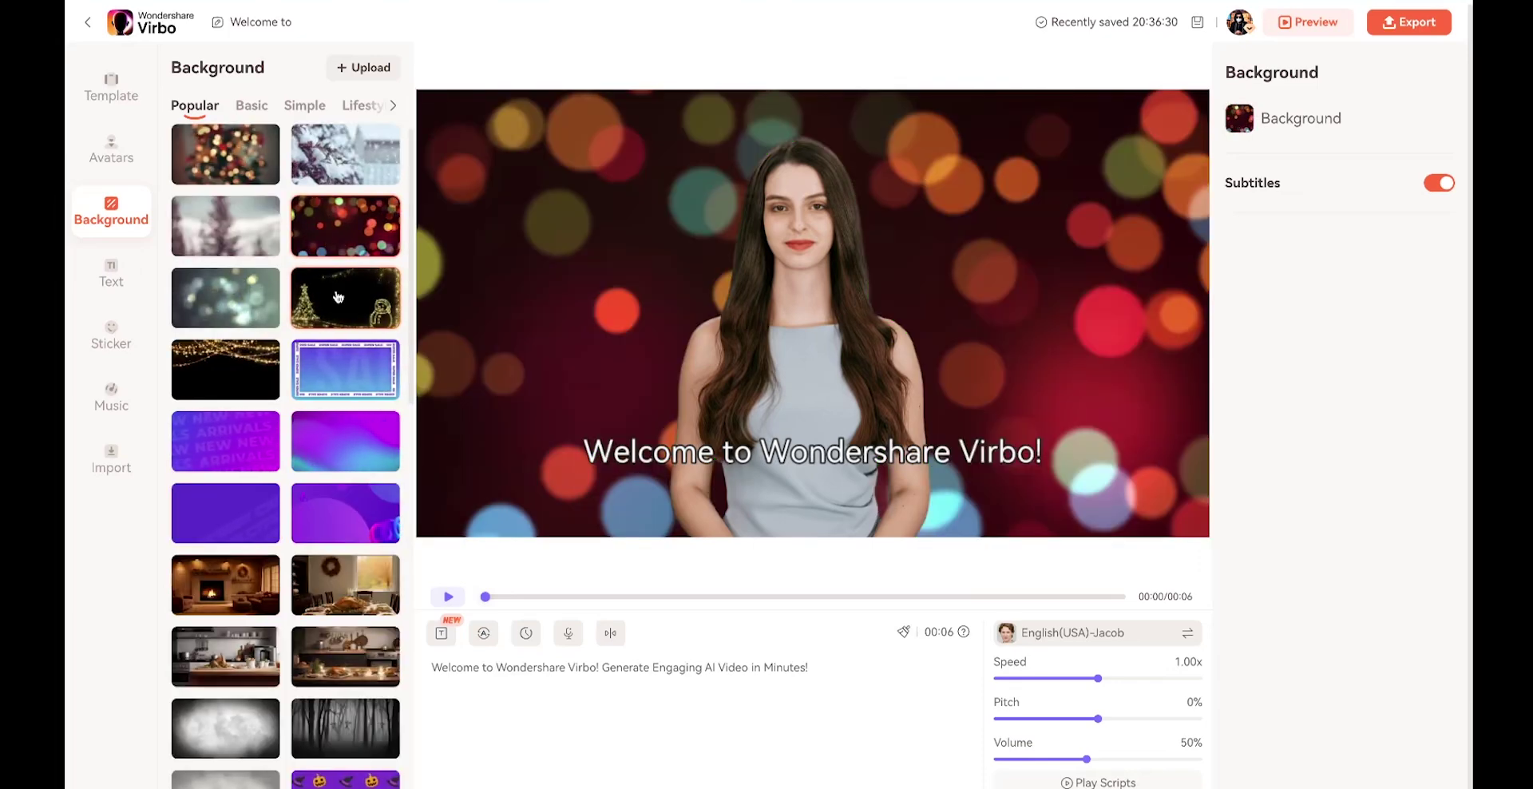
Step: Try Circle and Half-length views on Chloe, then return to Close-up
click(798, 271)
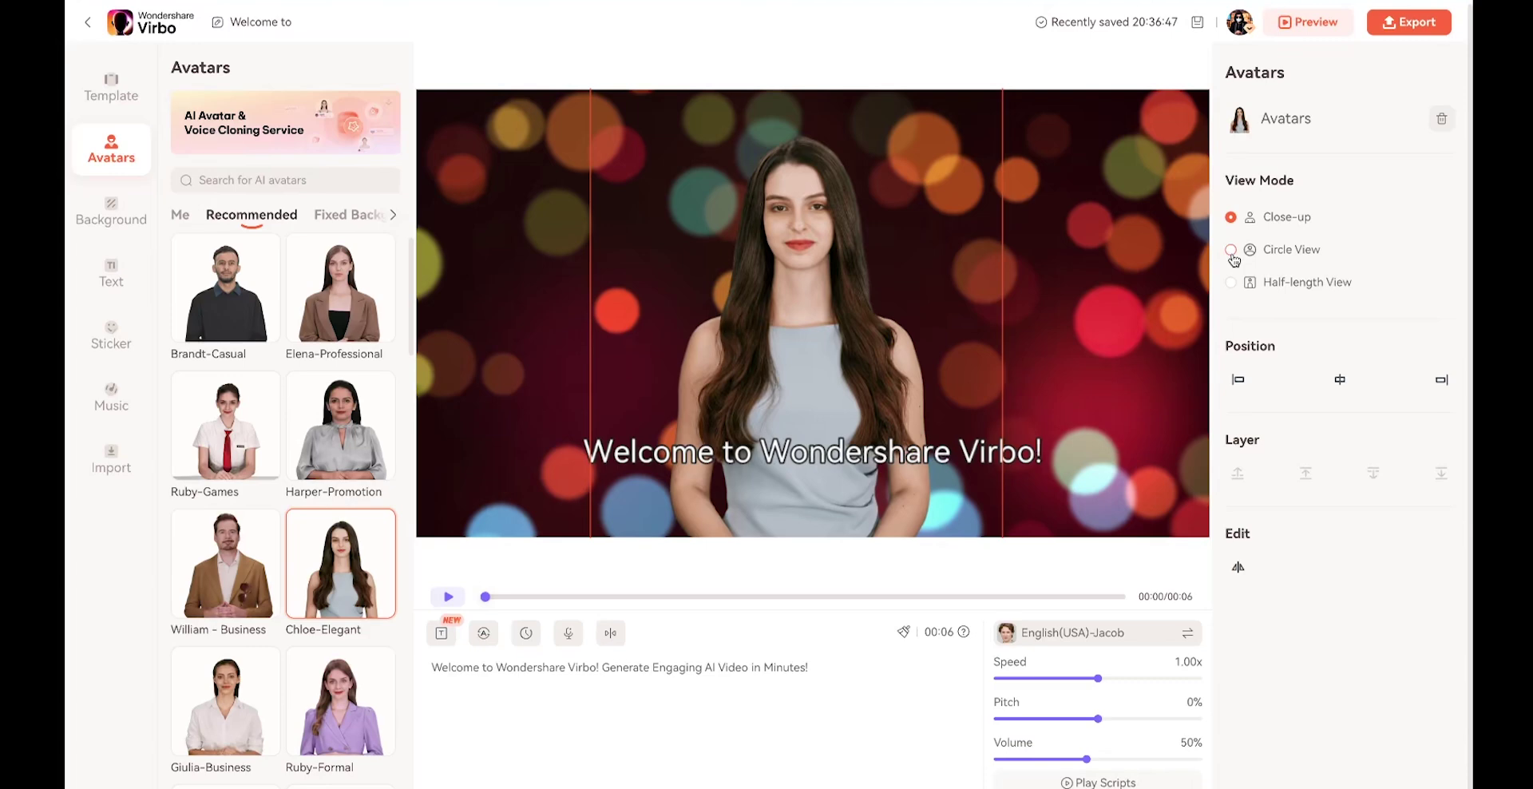
click(1232, 250)
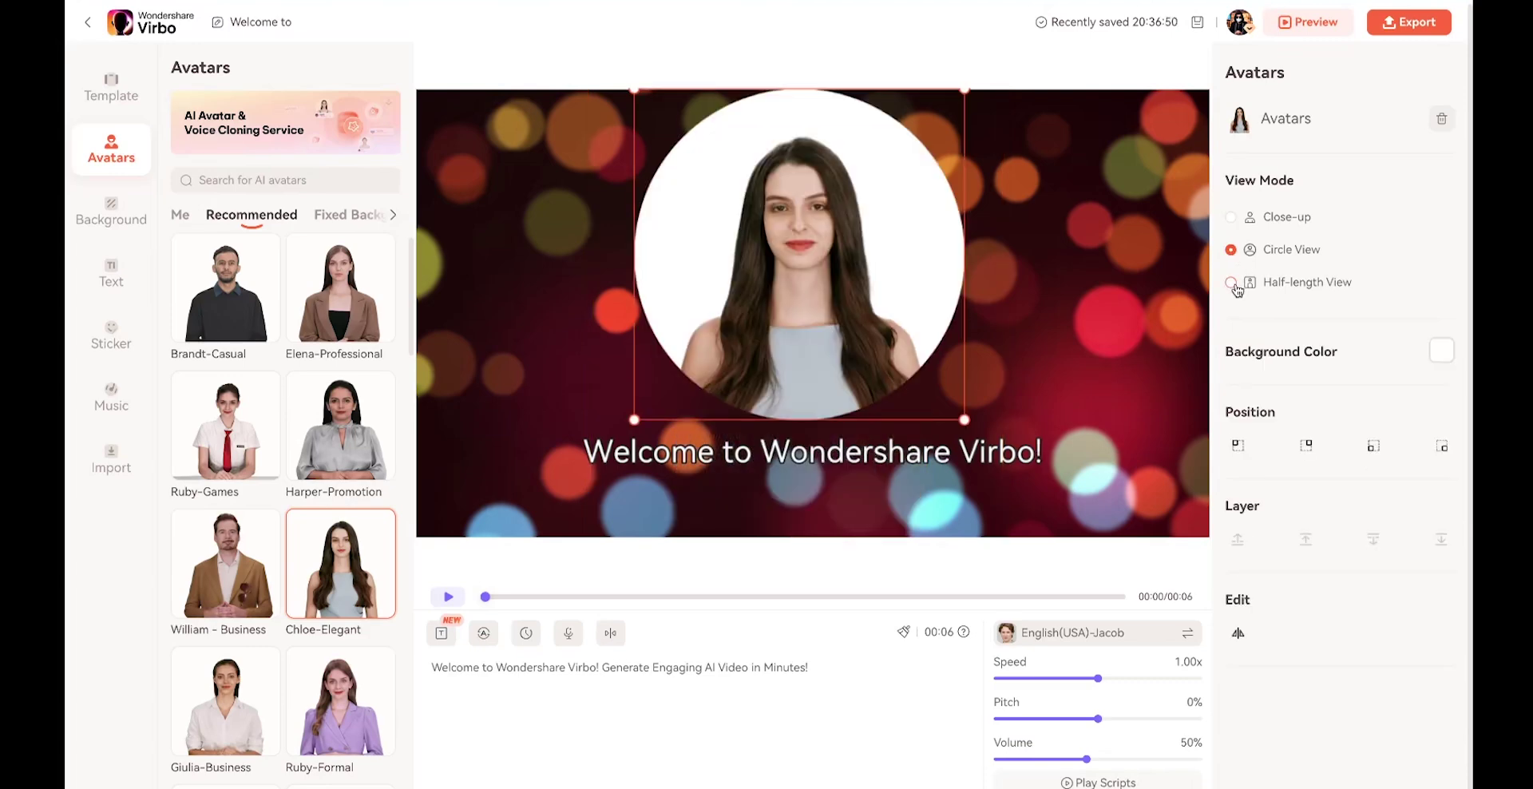
click(1231, 283)
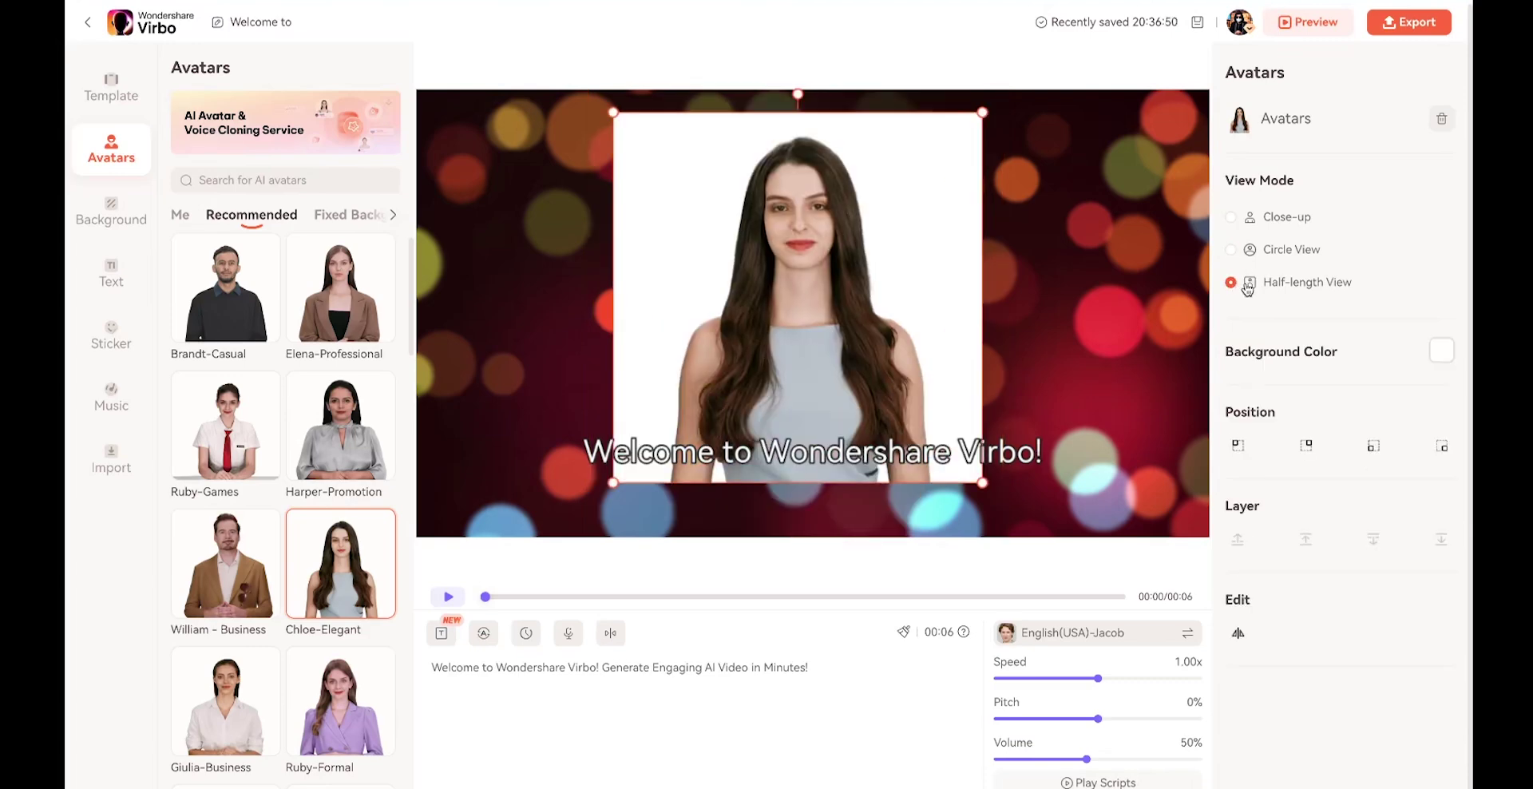
click(1231, 217)
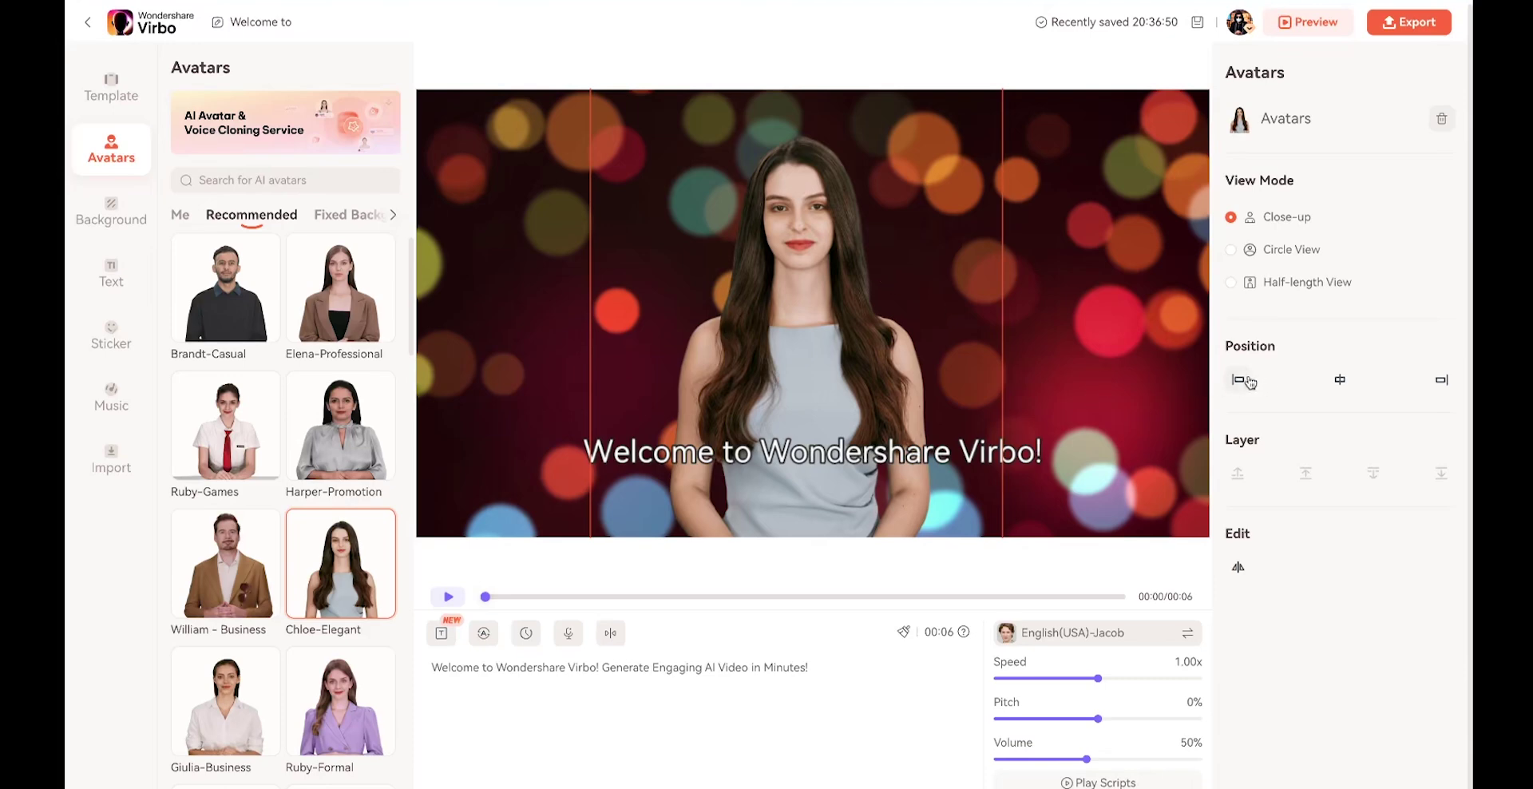
Step: Test left, centre and right alignment and flip twice, leaving Chloe centred and unmirrored
click(1240, 380)
click(1341, 381)
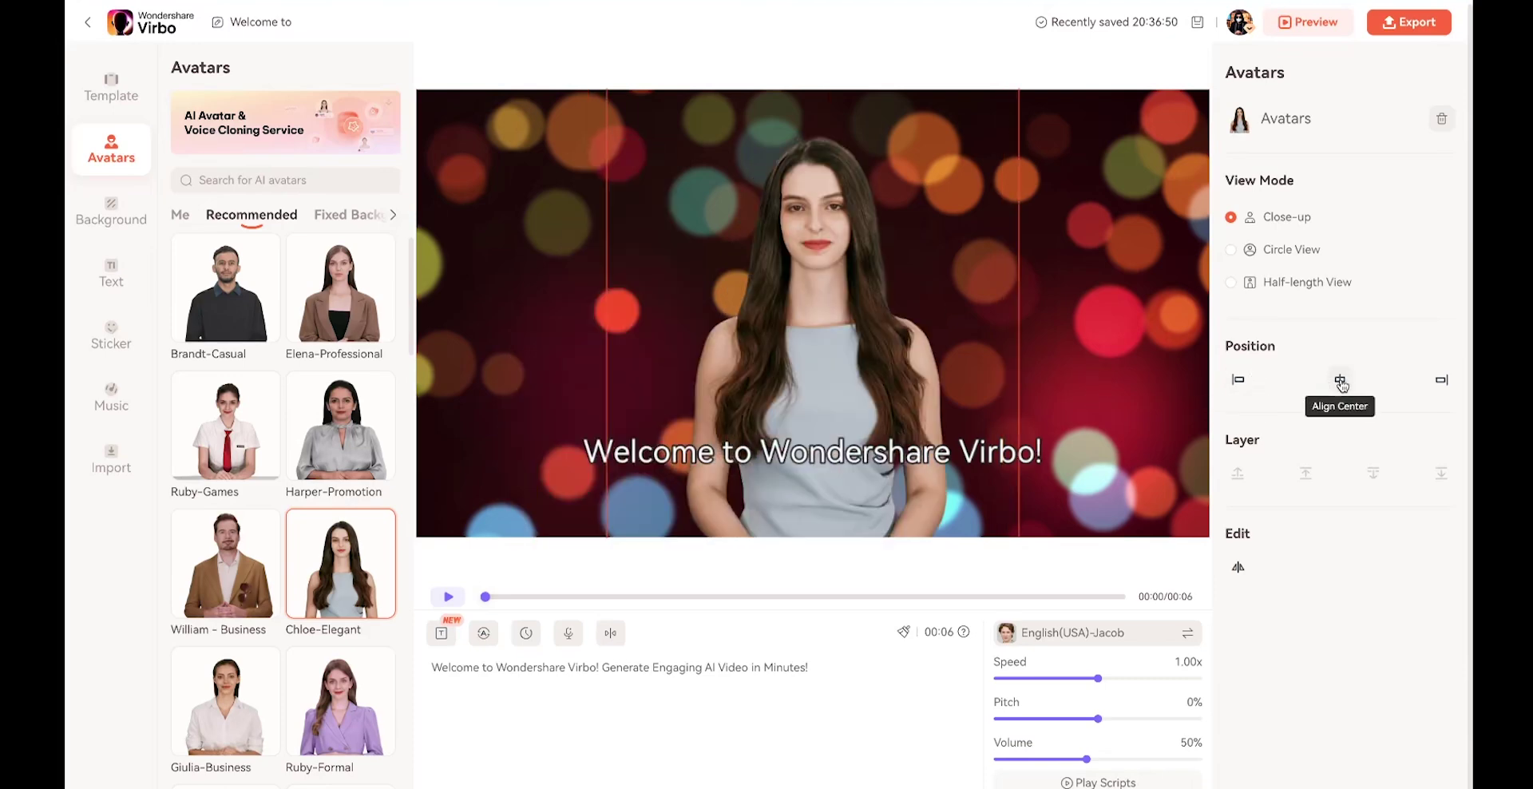
click(1447, 381)
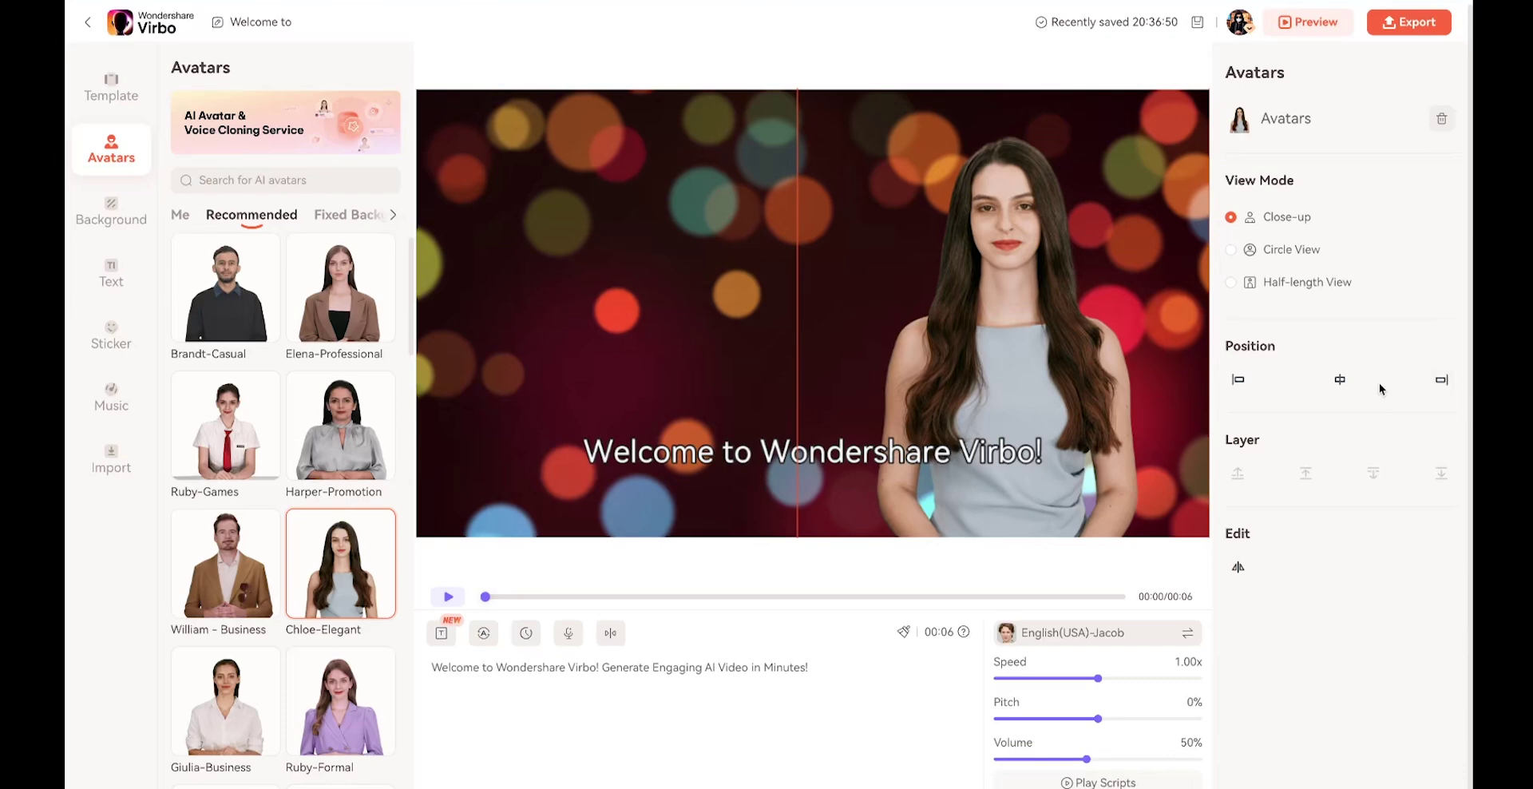
click(1348, 382)
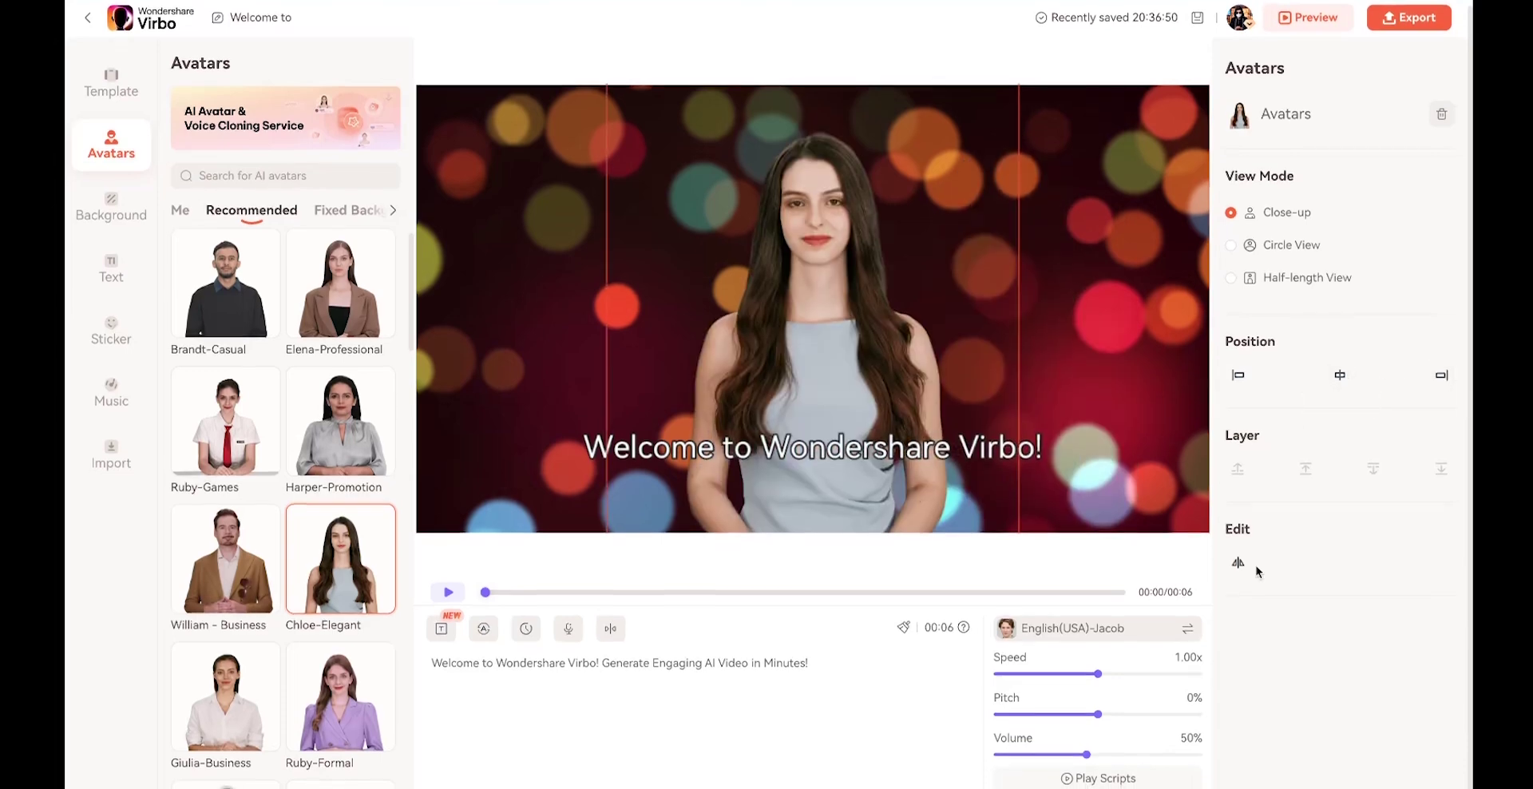
click(1237, 569)
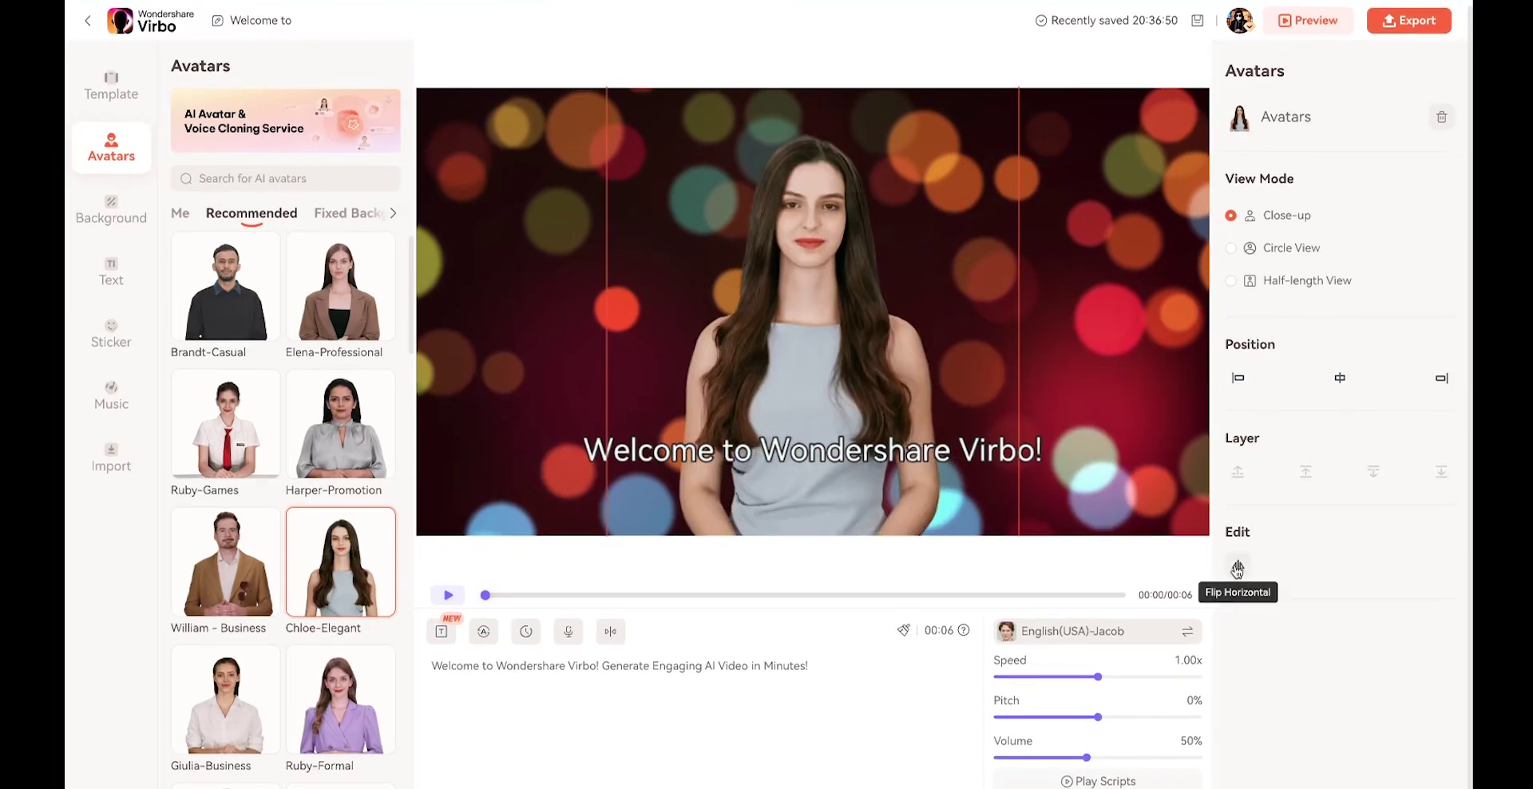
click(1238, 568)
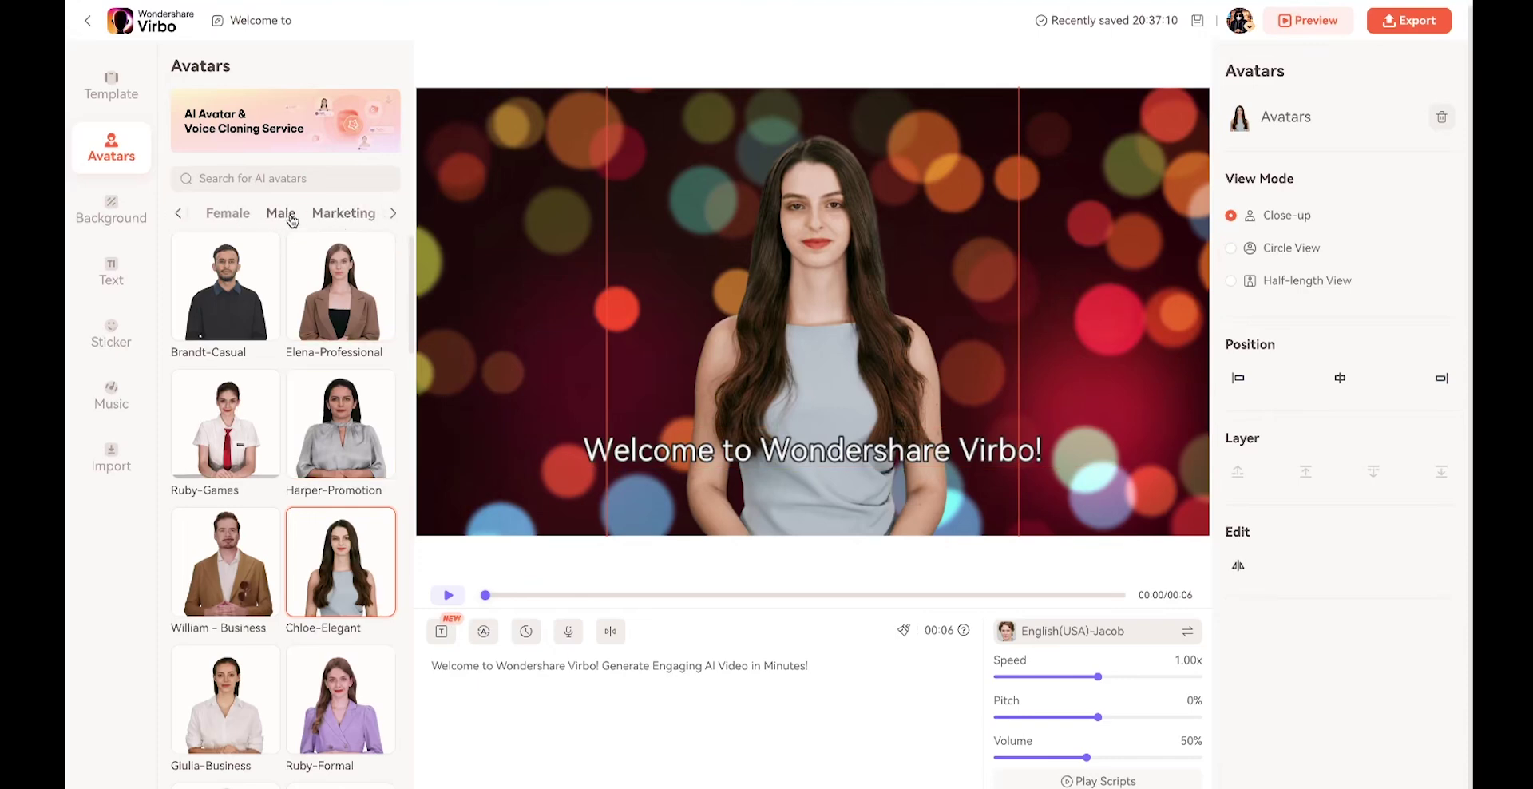
Step: Browse Male, Marketing, News, Education, Lifestyle and Occupation avatars, then select the subtitle
click(290, 220)
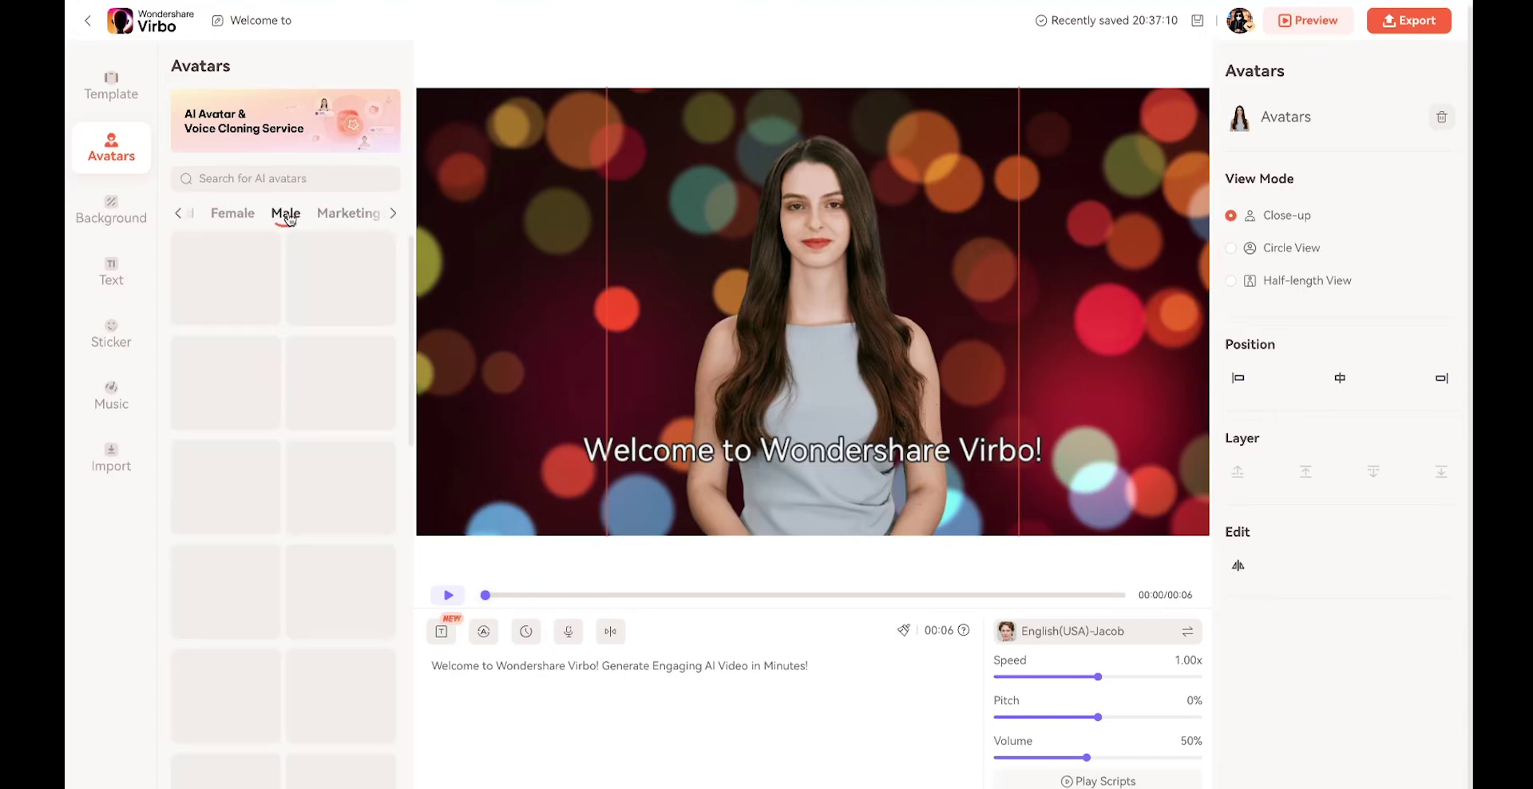
click(335, 219)
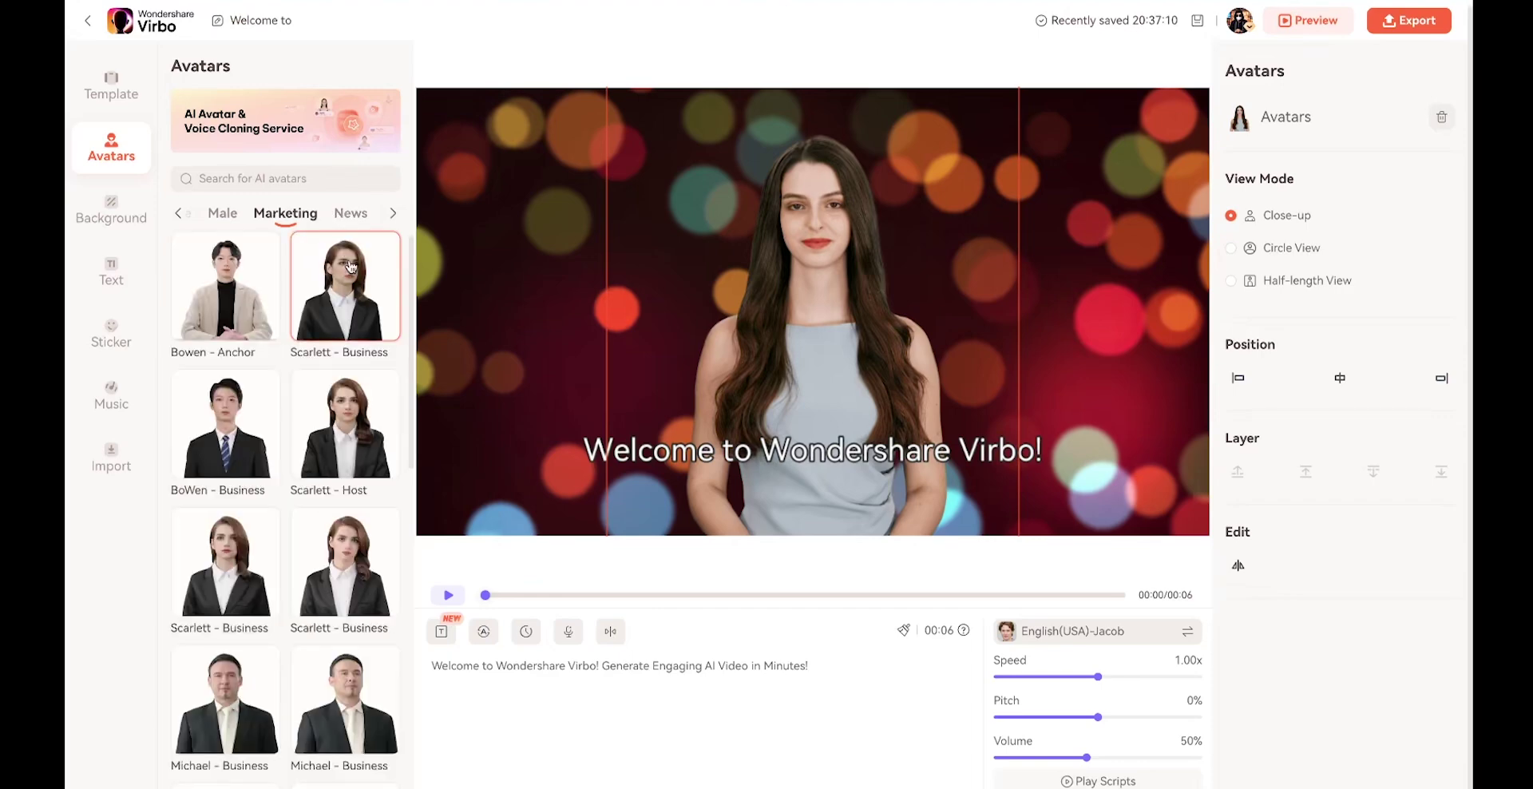
click(338, 219)
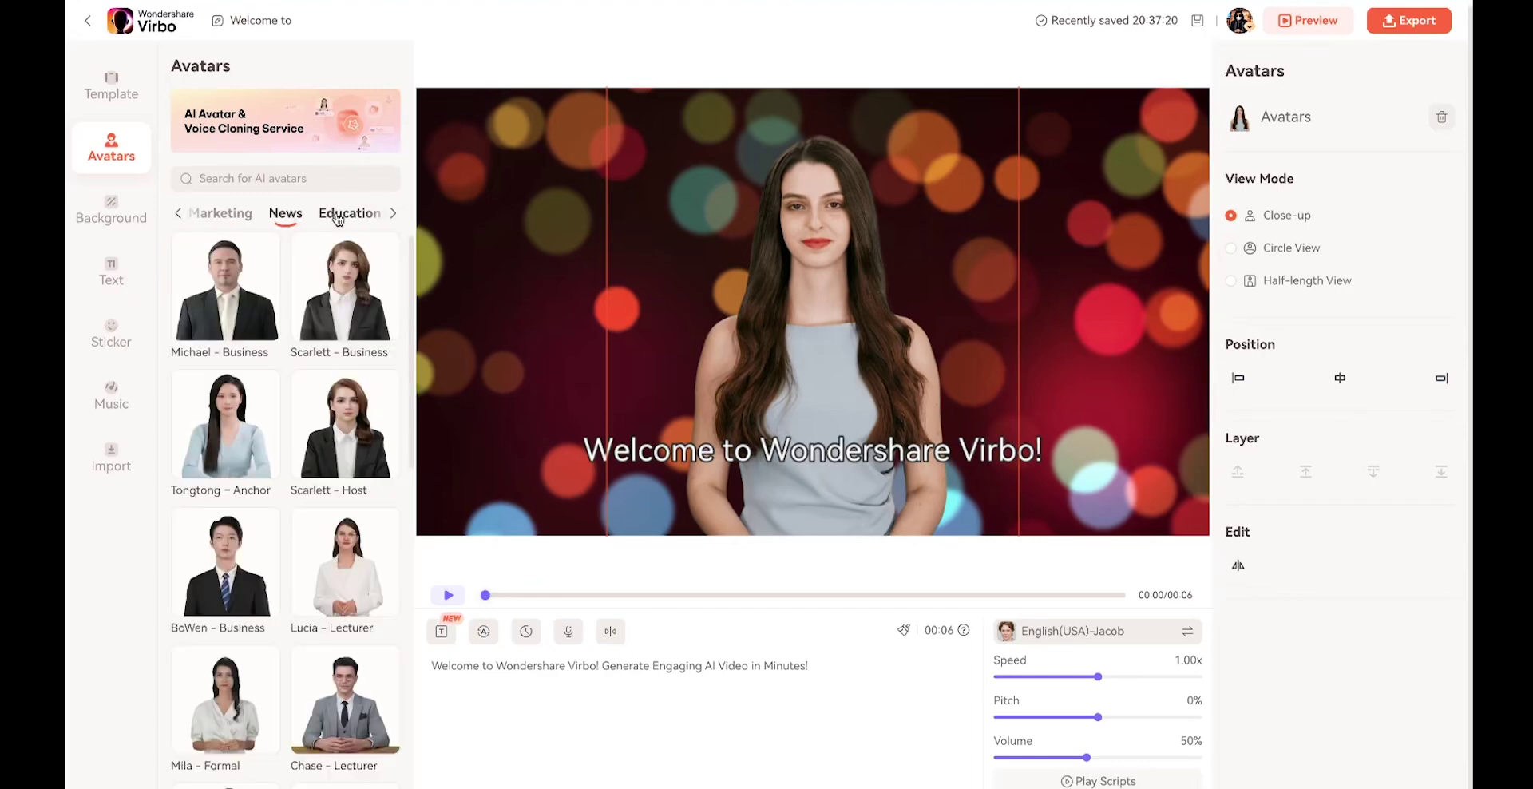
click(338, 219)
click(338, 218)
click(338, 219)
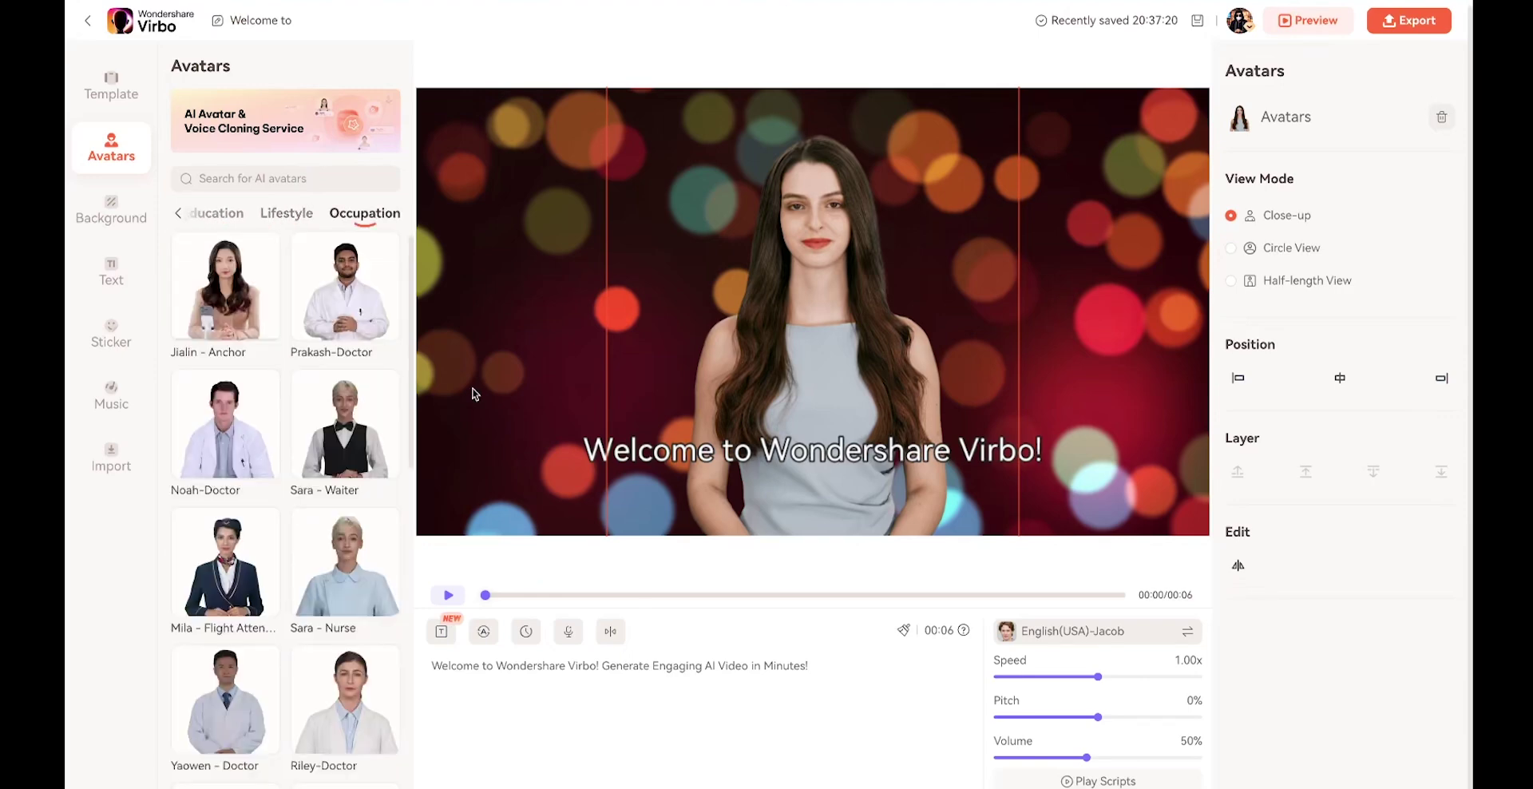
click(617, 457)
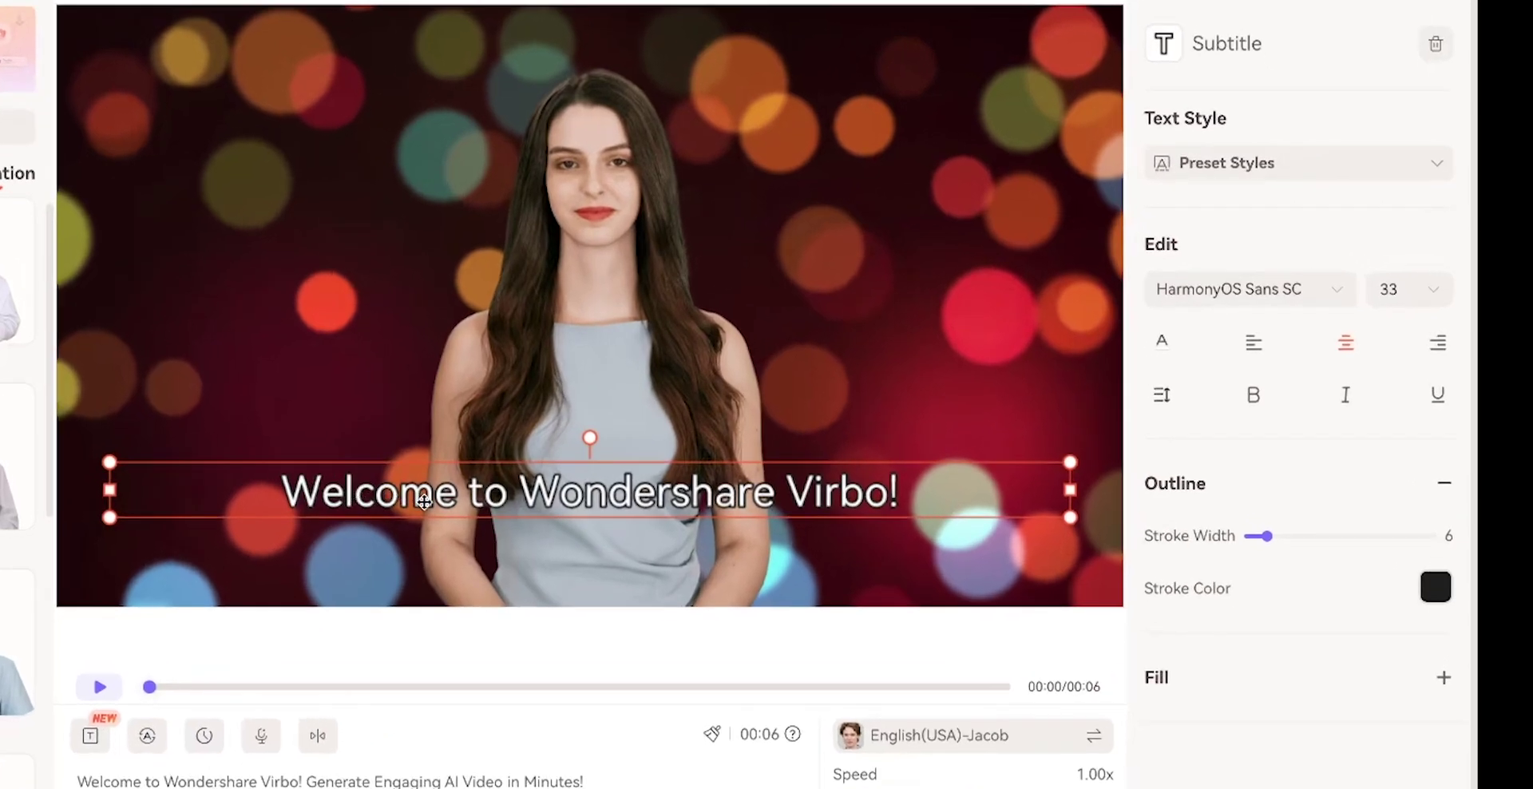
Step: Apply the yellow highlight subtitle preset and set its fill to #FCCF08
click(1277, 162)
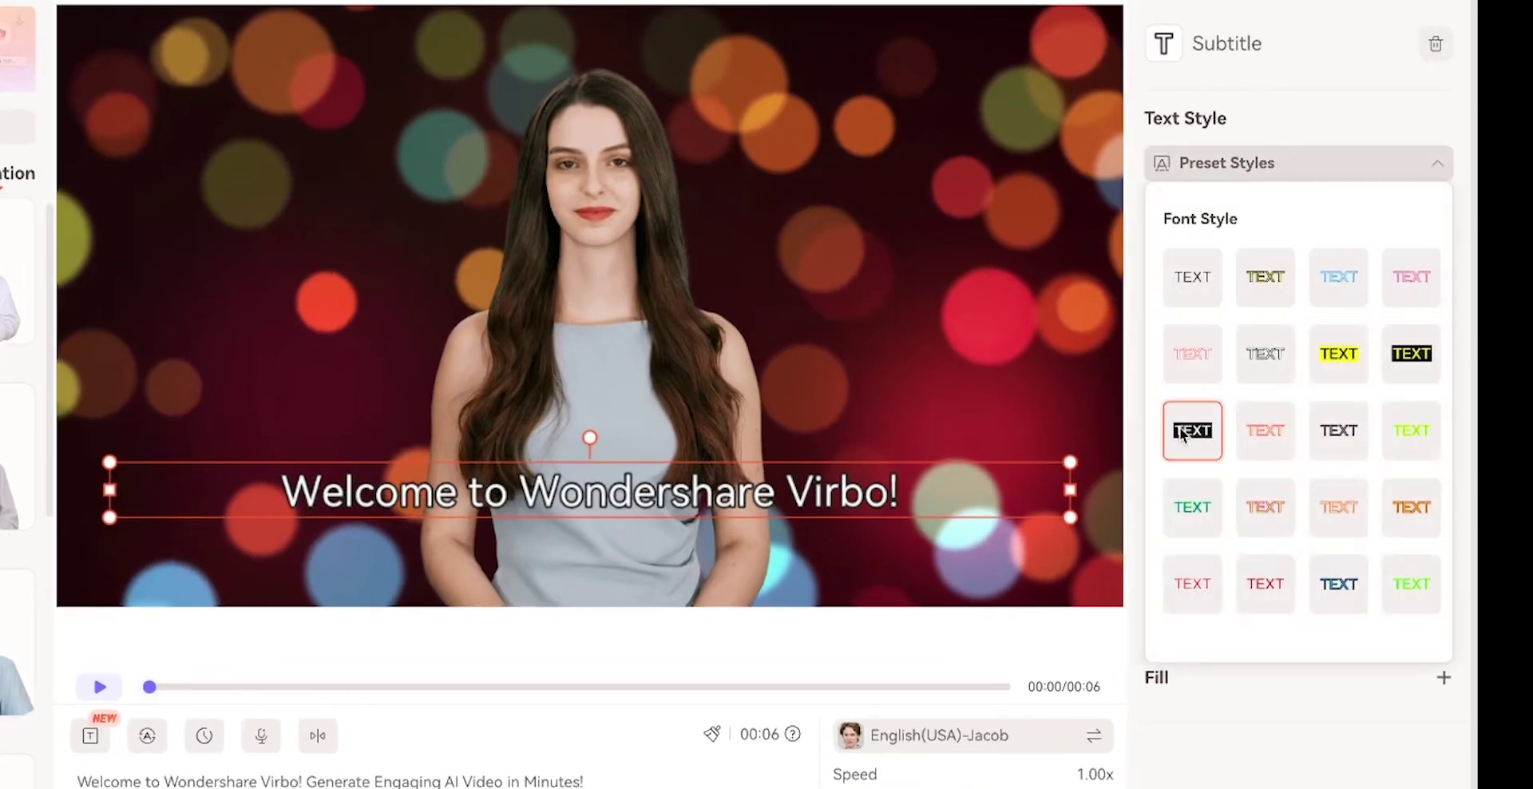
click(1327, 372)
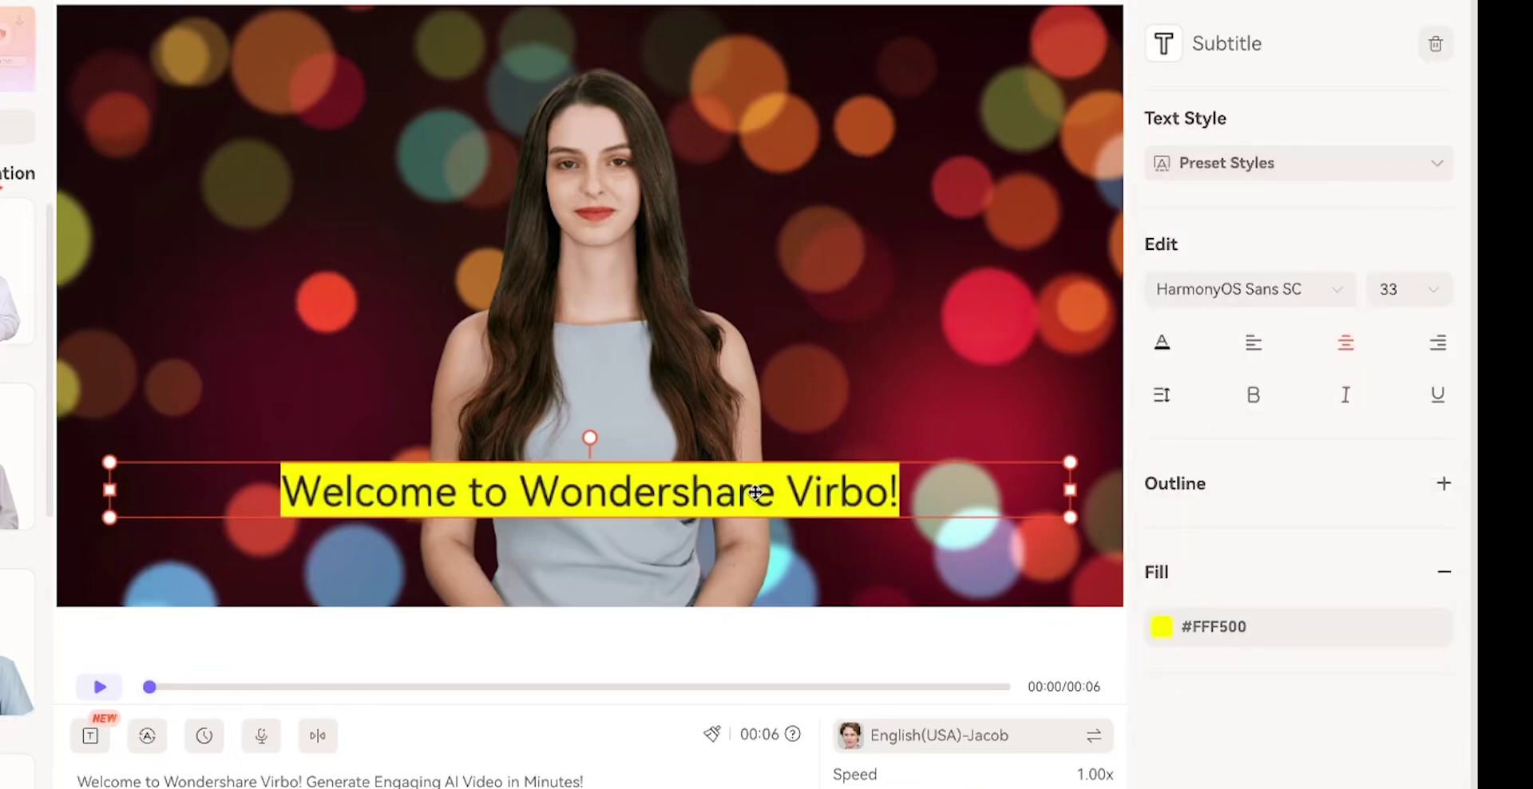
click(1162, 627)
click(1284, 219)
drag(1284, 219, 1267, 167)
click(1262, 154)
click(1162, 341)
click(1075, 420)
drag(1075, 420, 1184, 489)
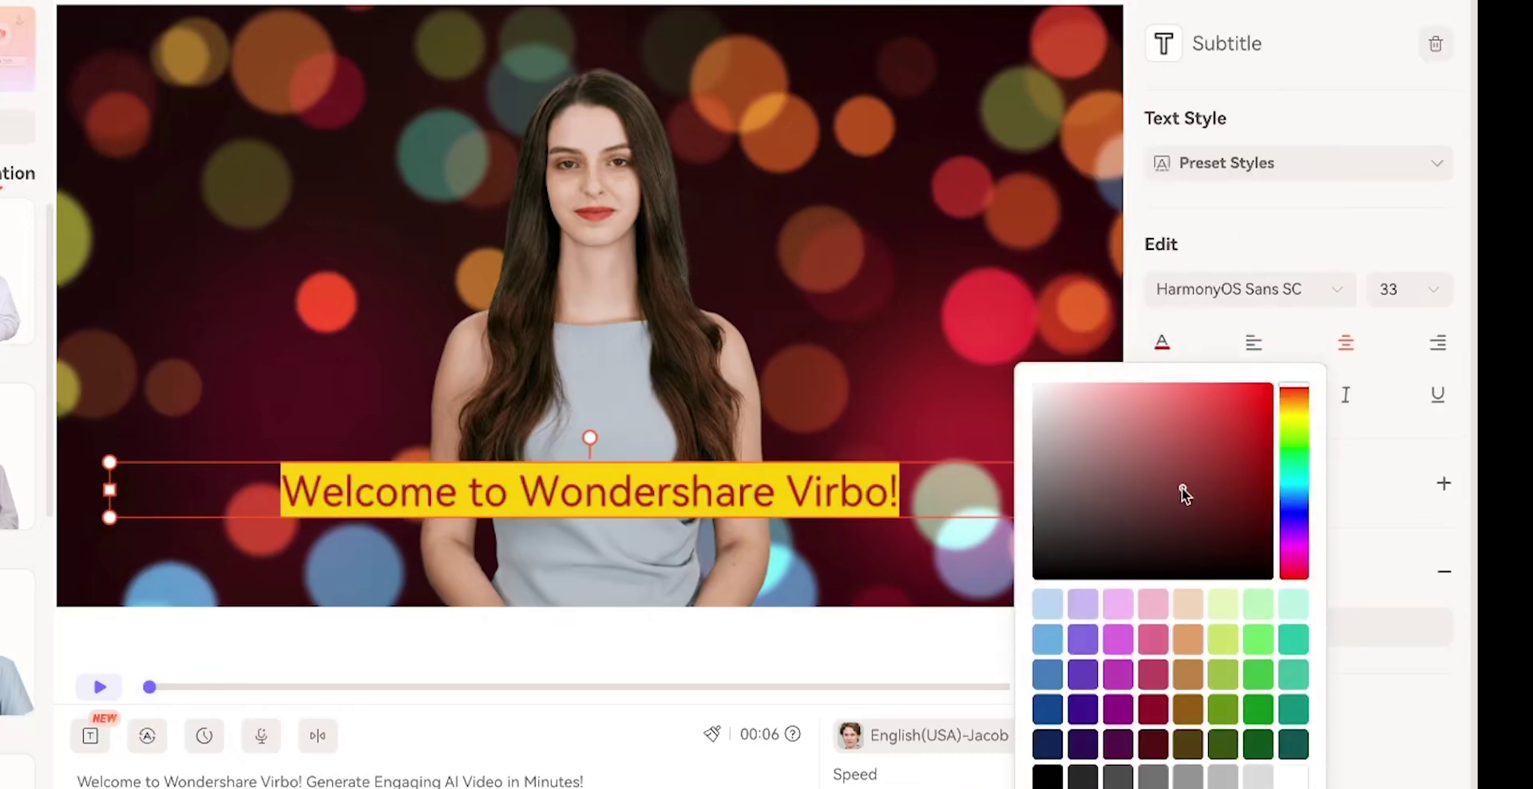
Step: Test left, centre and right alignment, keeping the subtitle centred
click(1254, 342)
click(1345, 342)
click(1437, 342)
click(1358, 347)
Step: Try Anton-Regular, Montserrat-Bold and Stardos Stencil, settling on Poppins-Bold for the subtitle font
click(1250, 290)
scroll(1161, 424, down, 4)
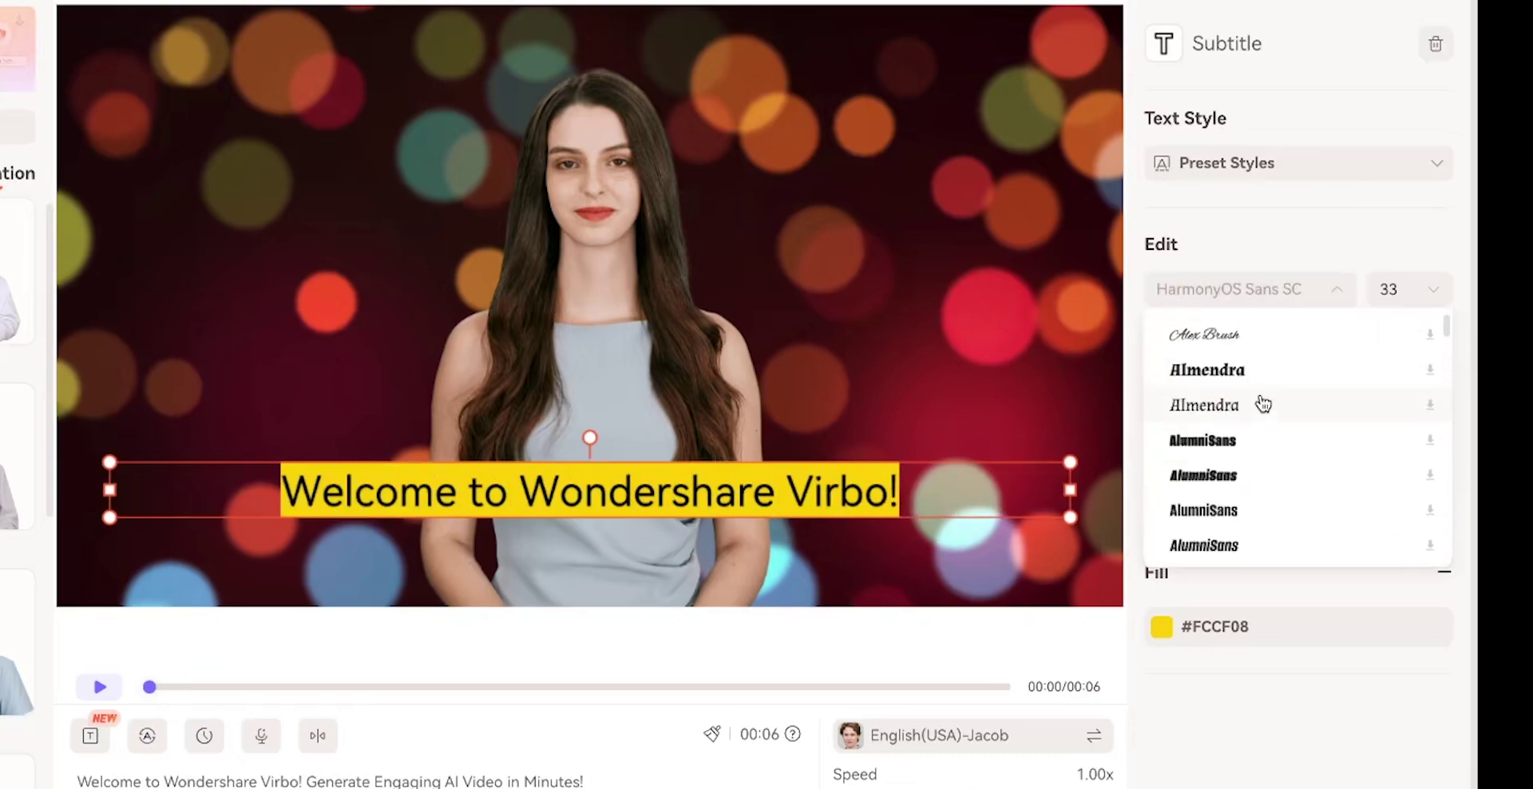
click(1162, 403)
click(1249, 289)
scroll(1260, 506, down, 8)
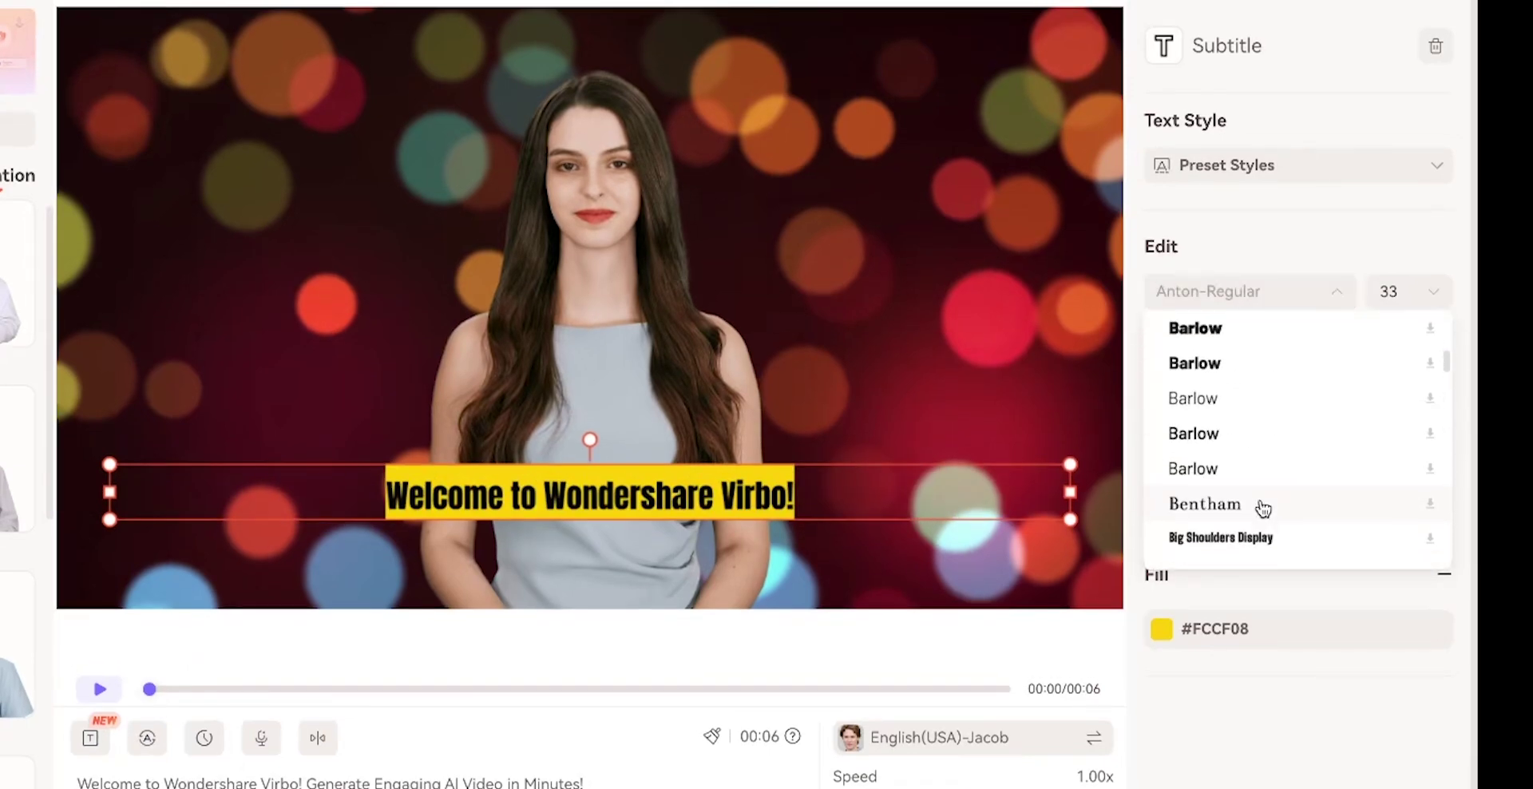
click(1230, 360)
click(1246, 291)
scroll(1226, 511, down, 1)
scroll(1224, 517, up, 3)
click(1224, 515)
click(1250, 290)
scroll(1246, 399, up, 3)
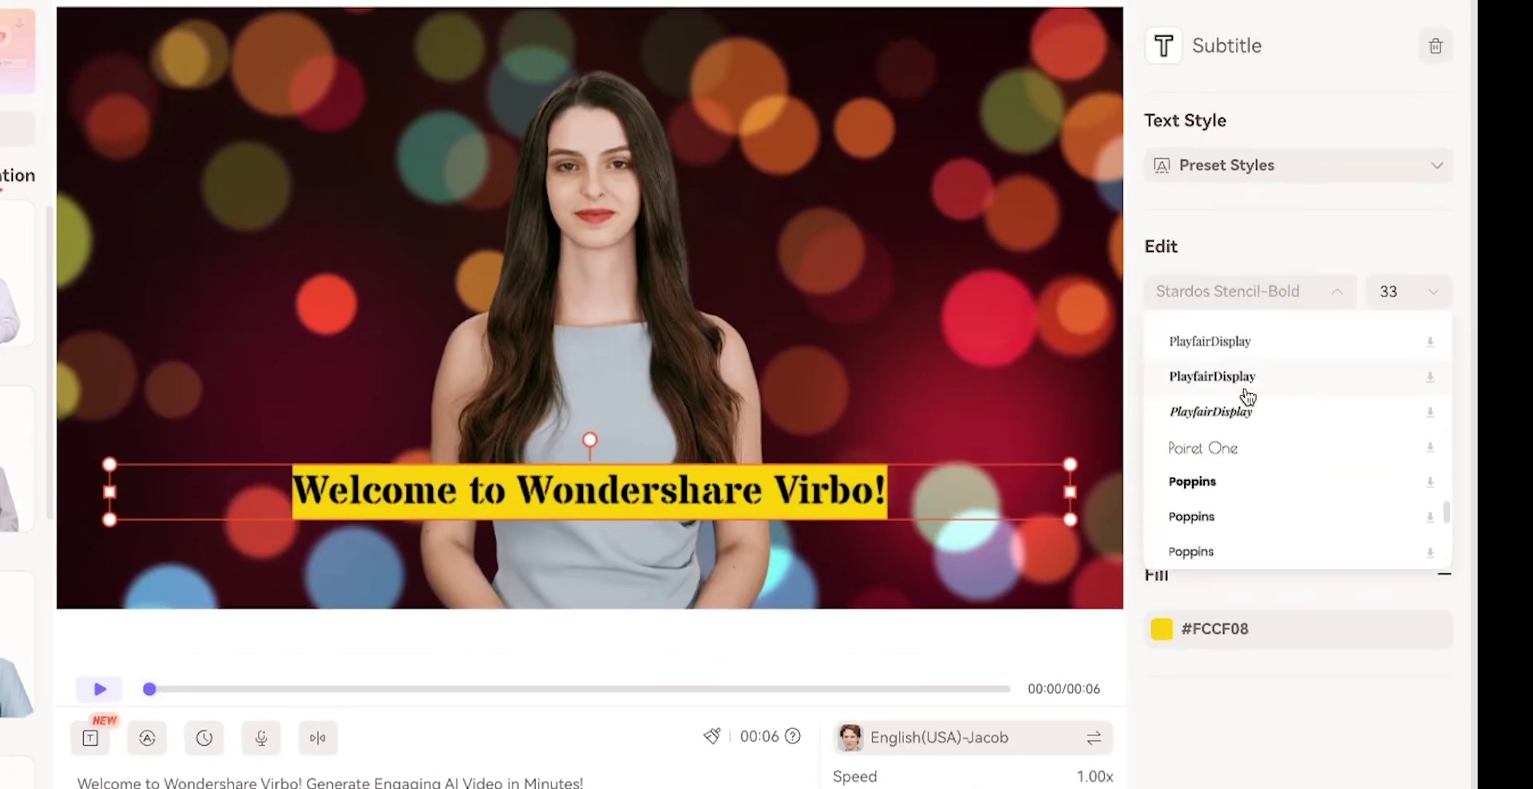
click(1210, 457)
Step: Test an outline width, then leave the subtitle with no outline
click(1222, 485)
mouse_move(1267, 534)
mouse_down()
mouse_move(1352, 536)
mouse_move(1271, 533)
mouse_up()
click(1350, 501)
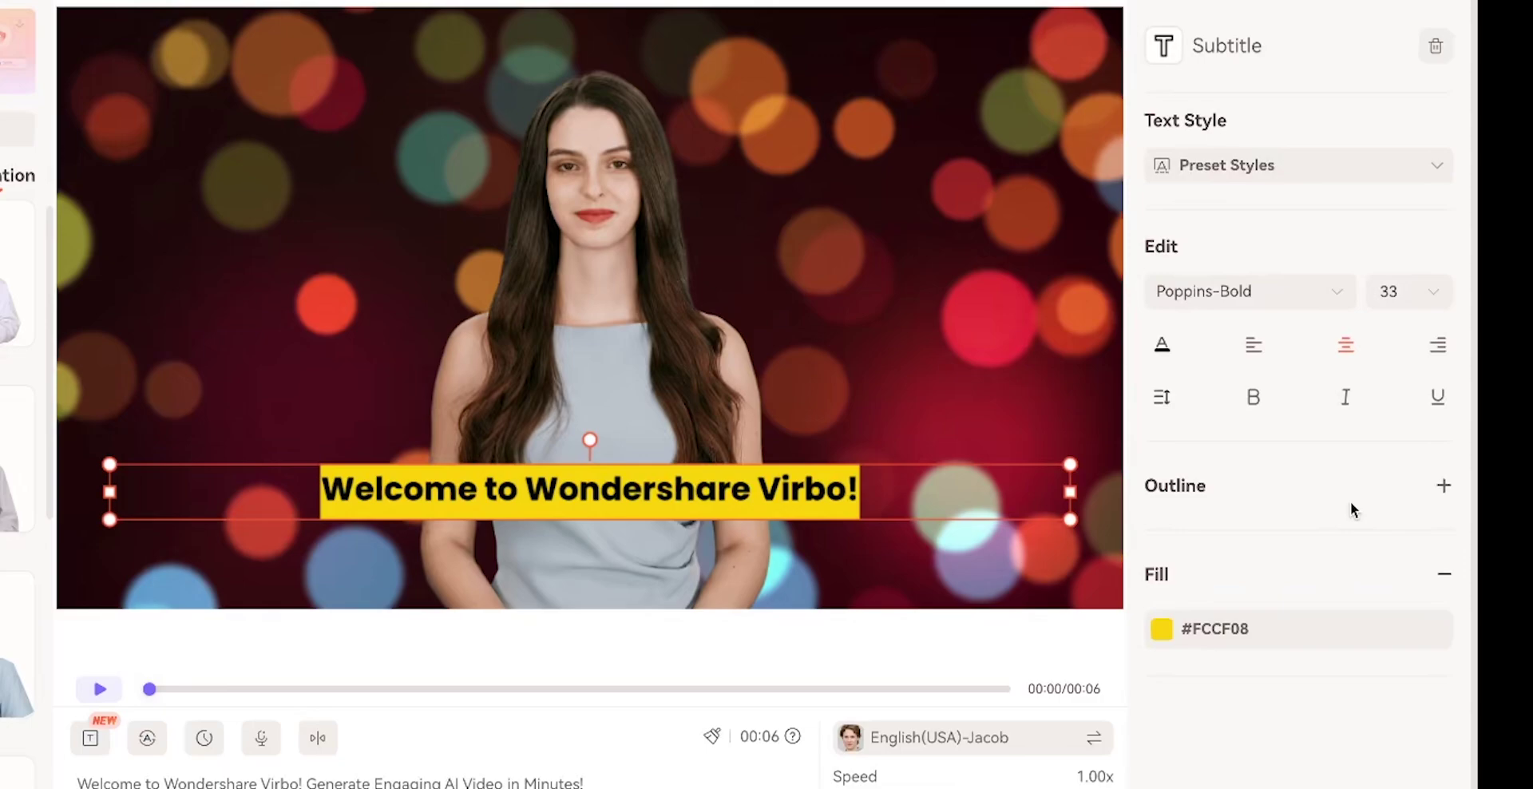
click(91, 740)
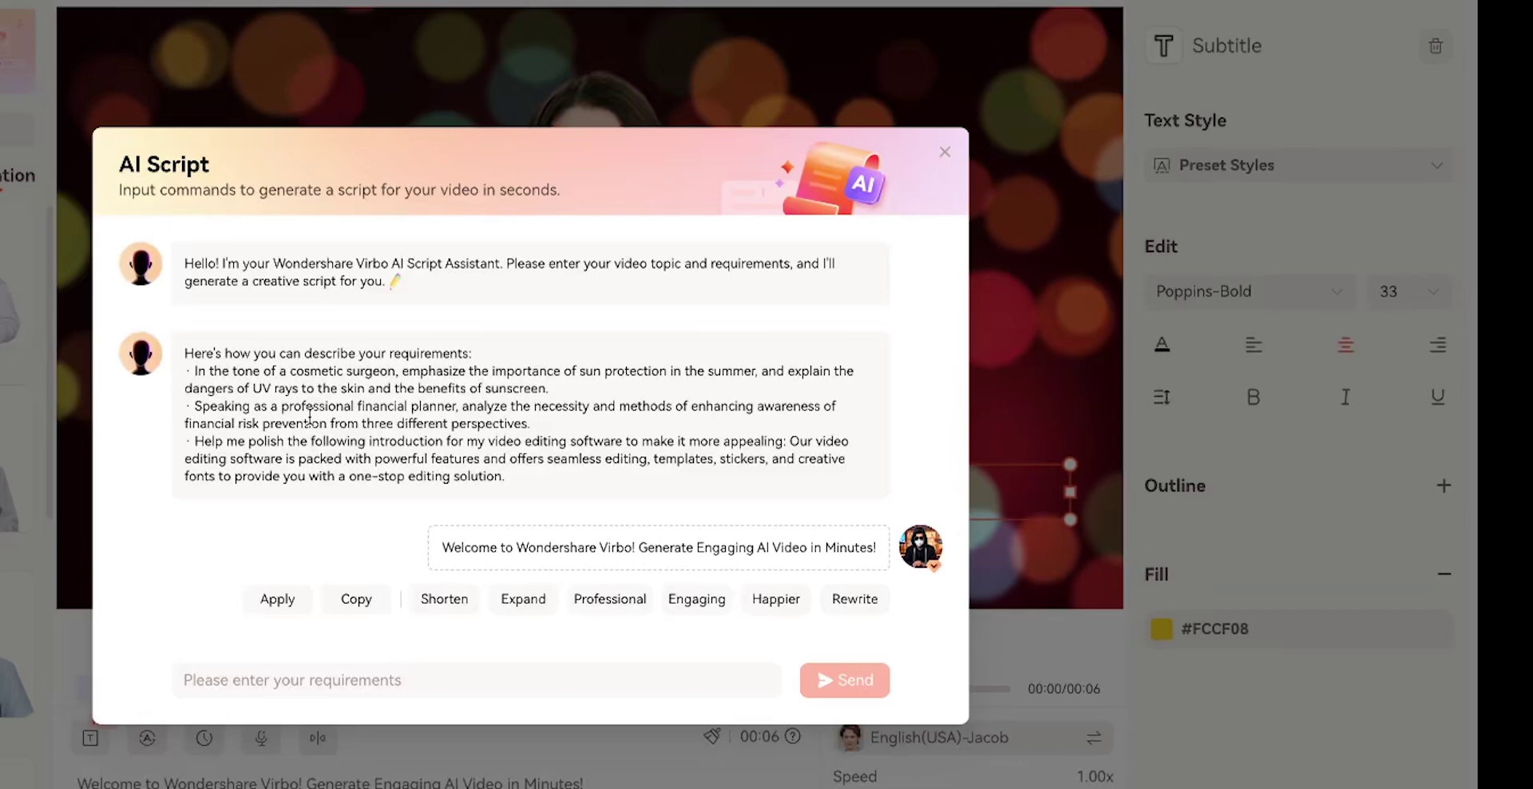
Step: Expand the script with AI Script and apply the longer promotional welcome paragraph
click(525, 603)
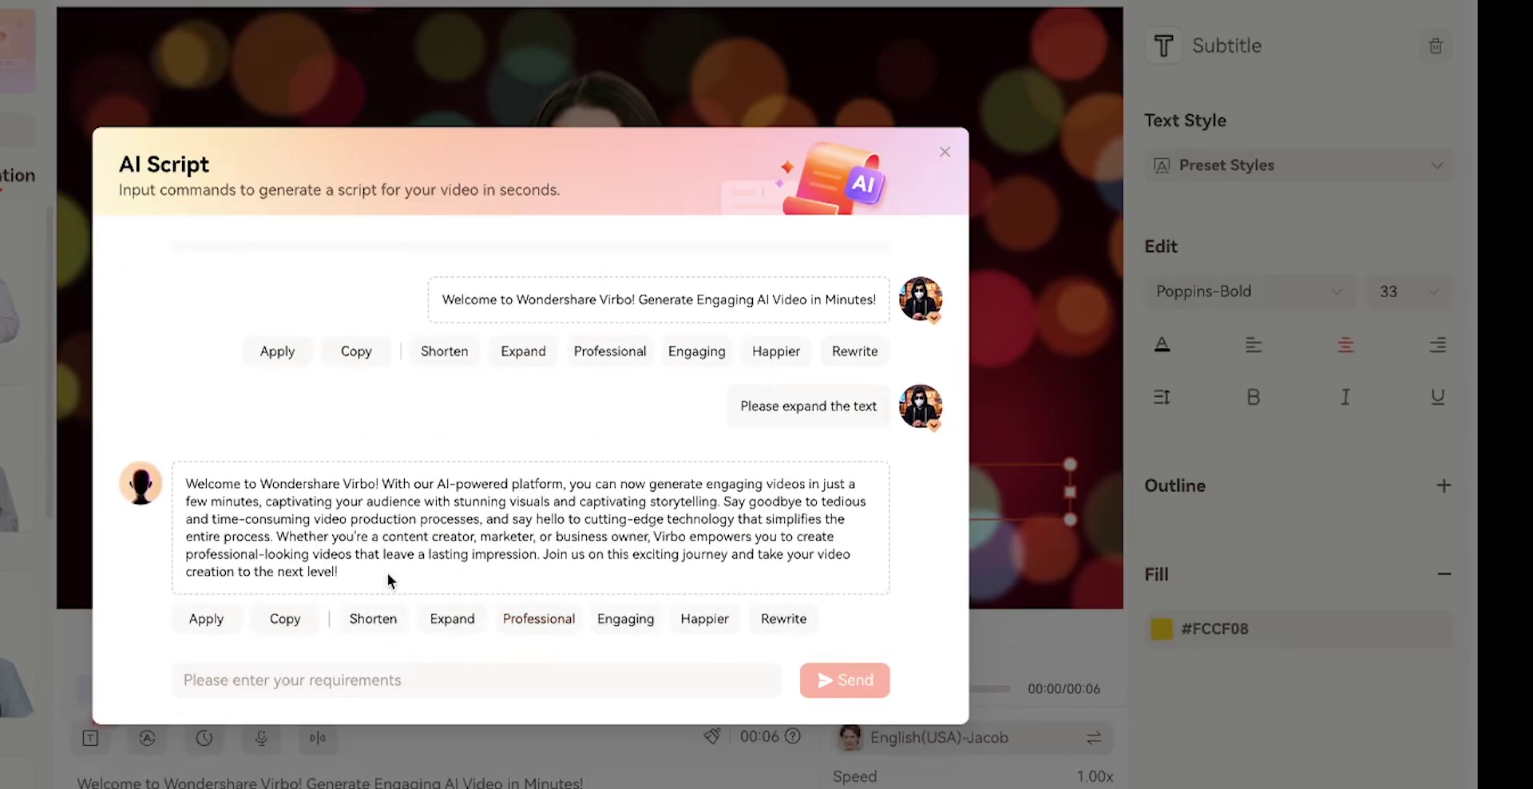
click(205, 620)
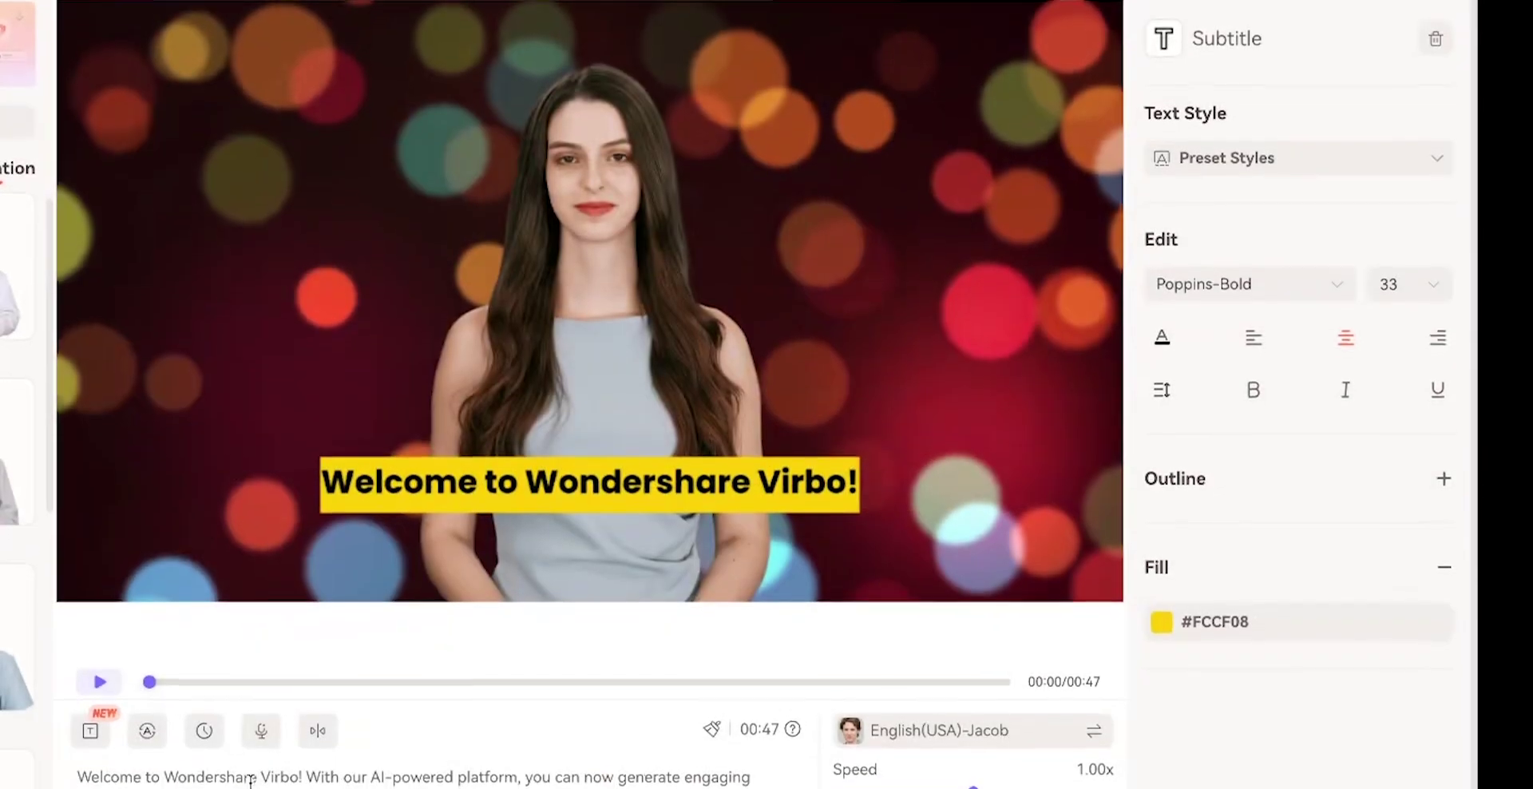
Step: Preview a Spanish AI translation of the script
click(149, 739)
scroll(272, 458, down, 2)
scroll(271, 458, up, 2)
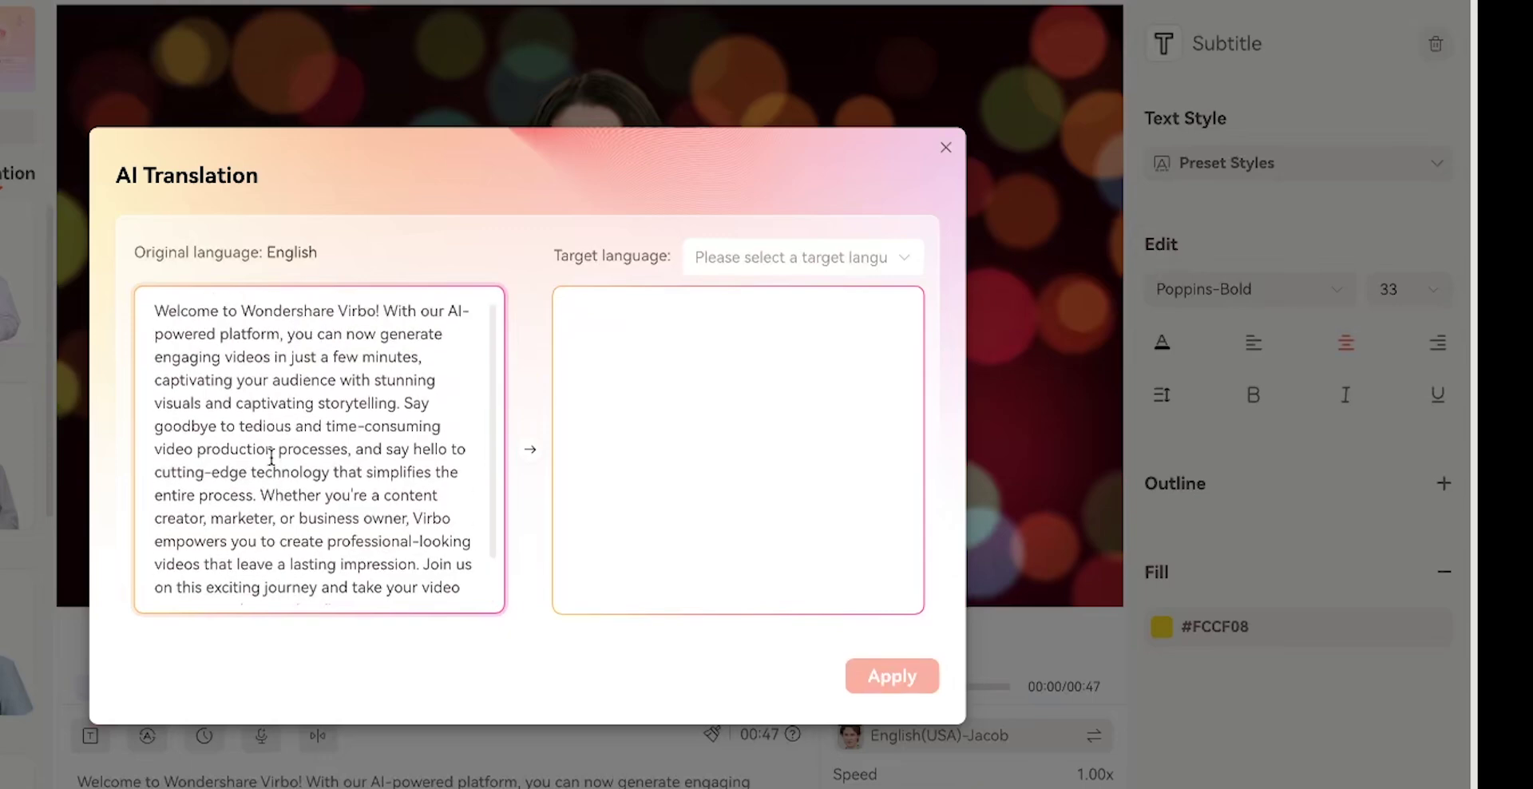
click(712, 259)
scroll(733, 475, down, 2)
scroll(737, 476, down, 3)
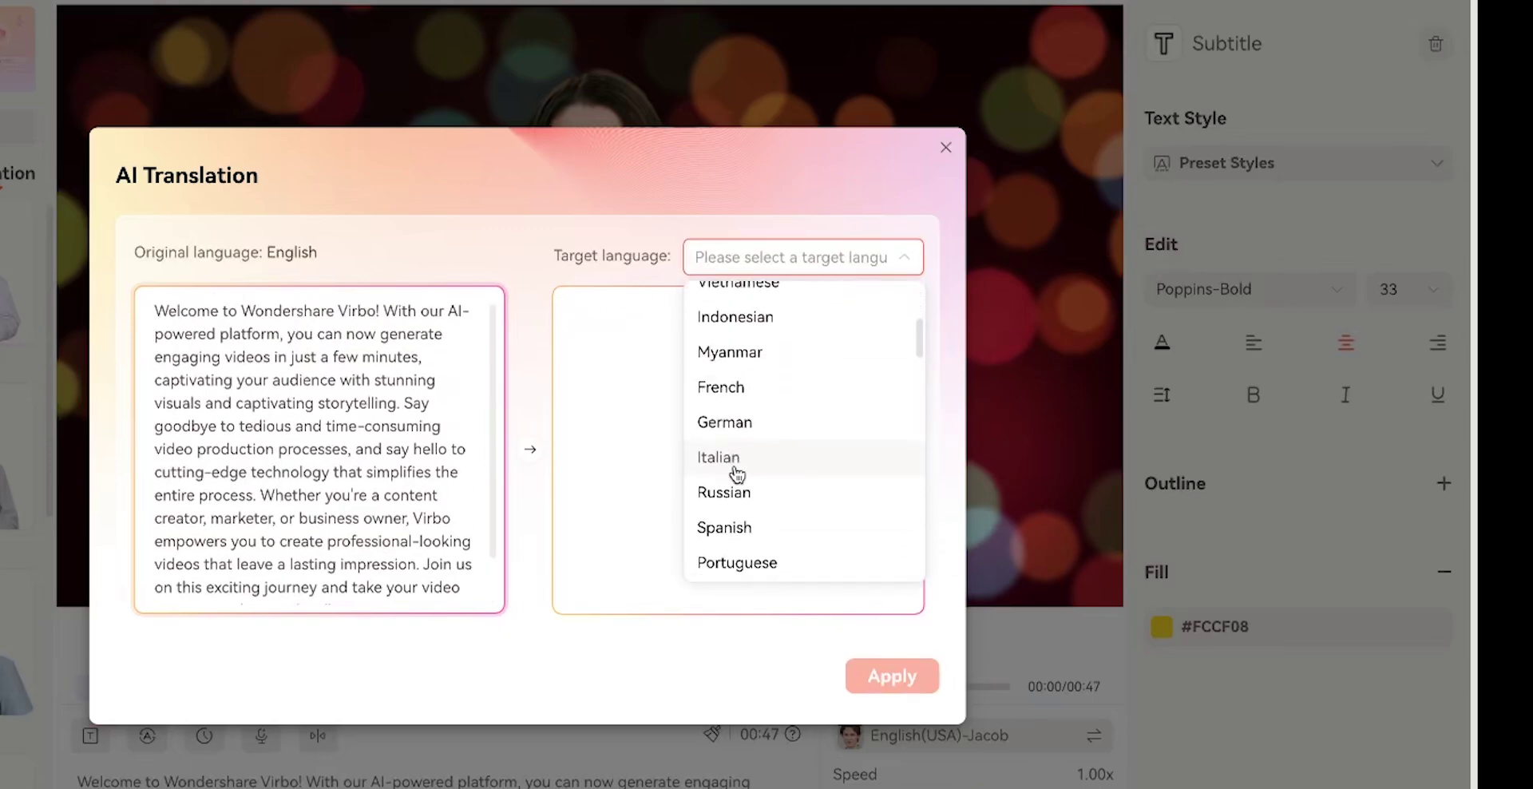
click(739, 475)
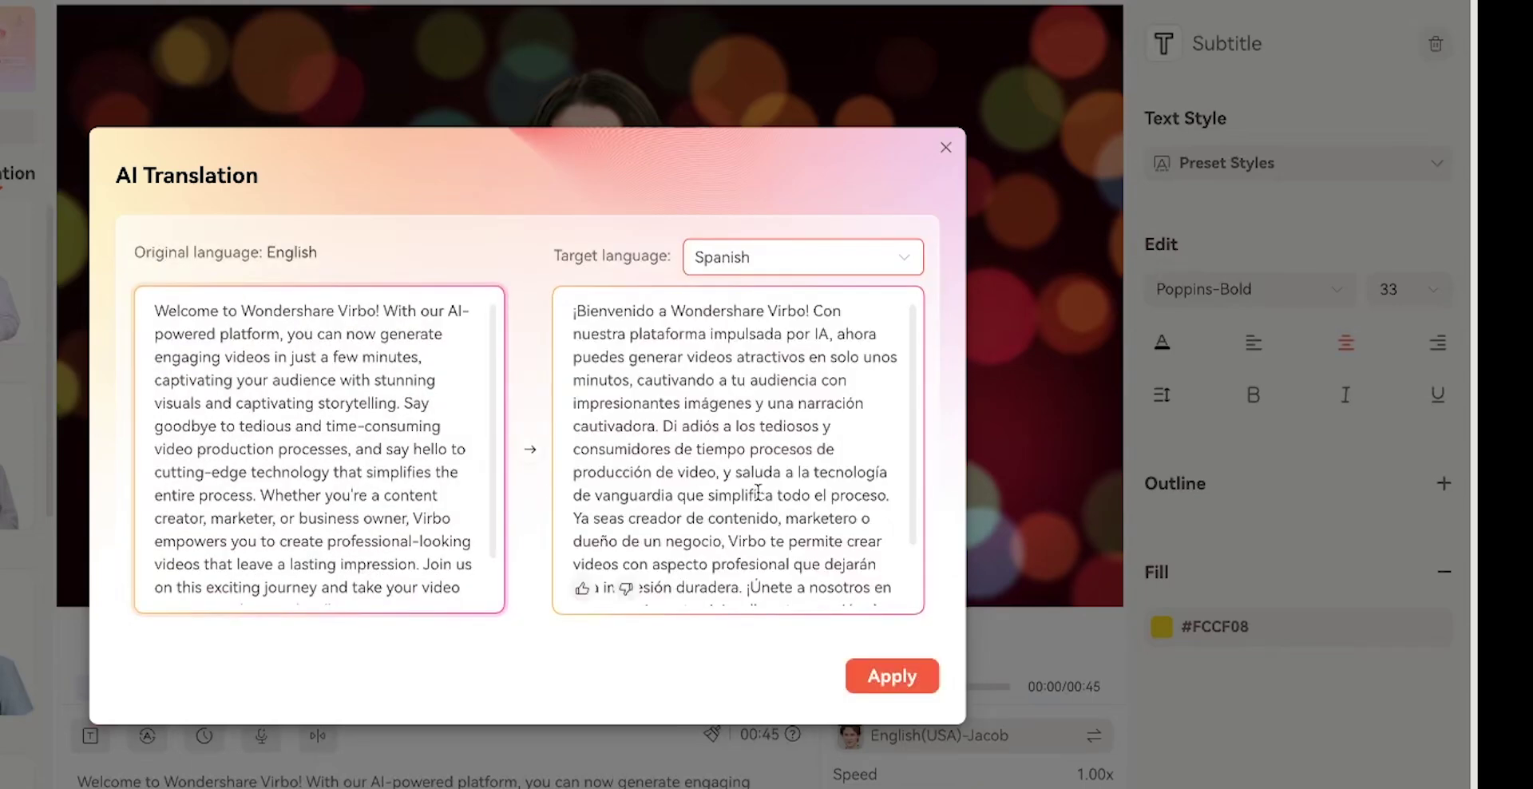
scroll(751, 479, down, 2)
scroll(758, 491, up, 1)
scroll(759, 491, up, 1)
Step: Discard the translation and insert a 1.0s pause after 'Virbo!'
click(946, 148)
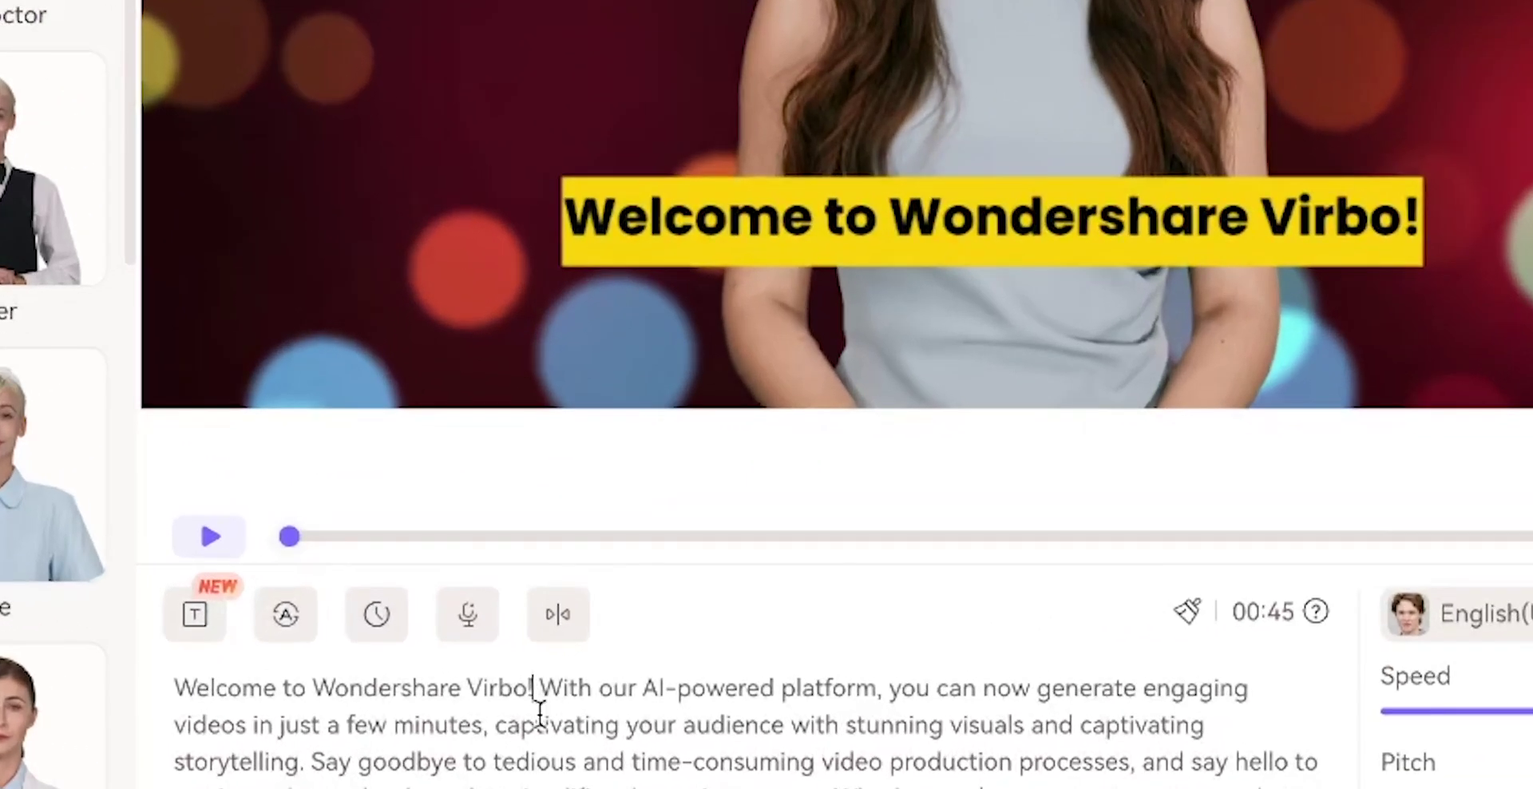
click(390, 618)
click(370, 734)
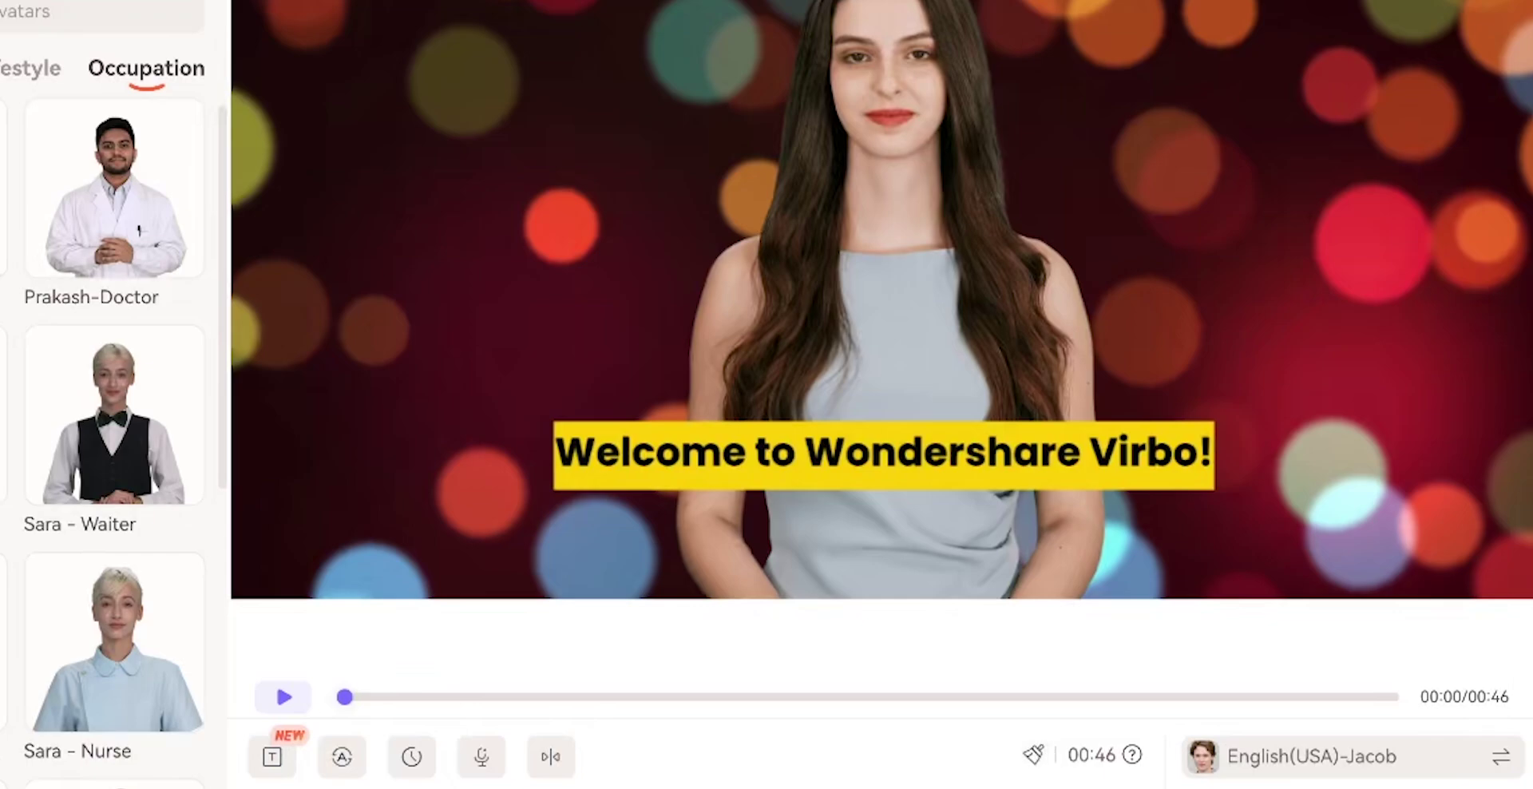
click(482, 756)
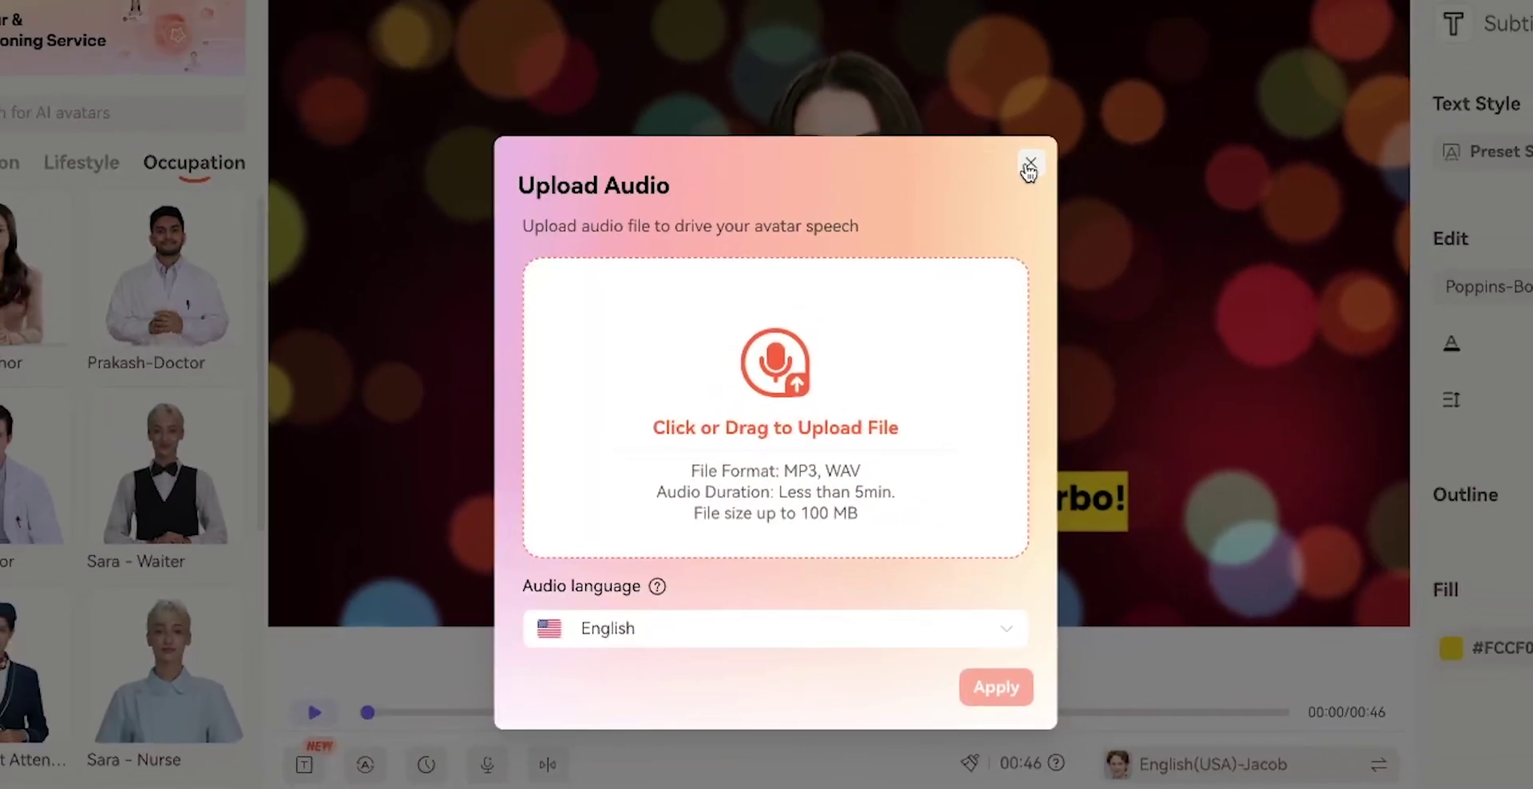
click(1029, 168)
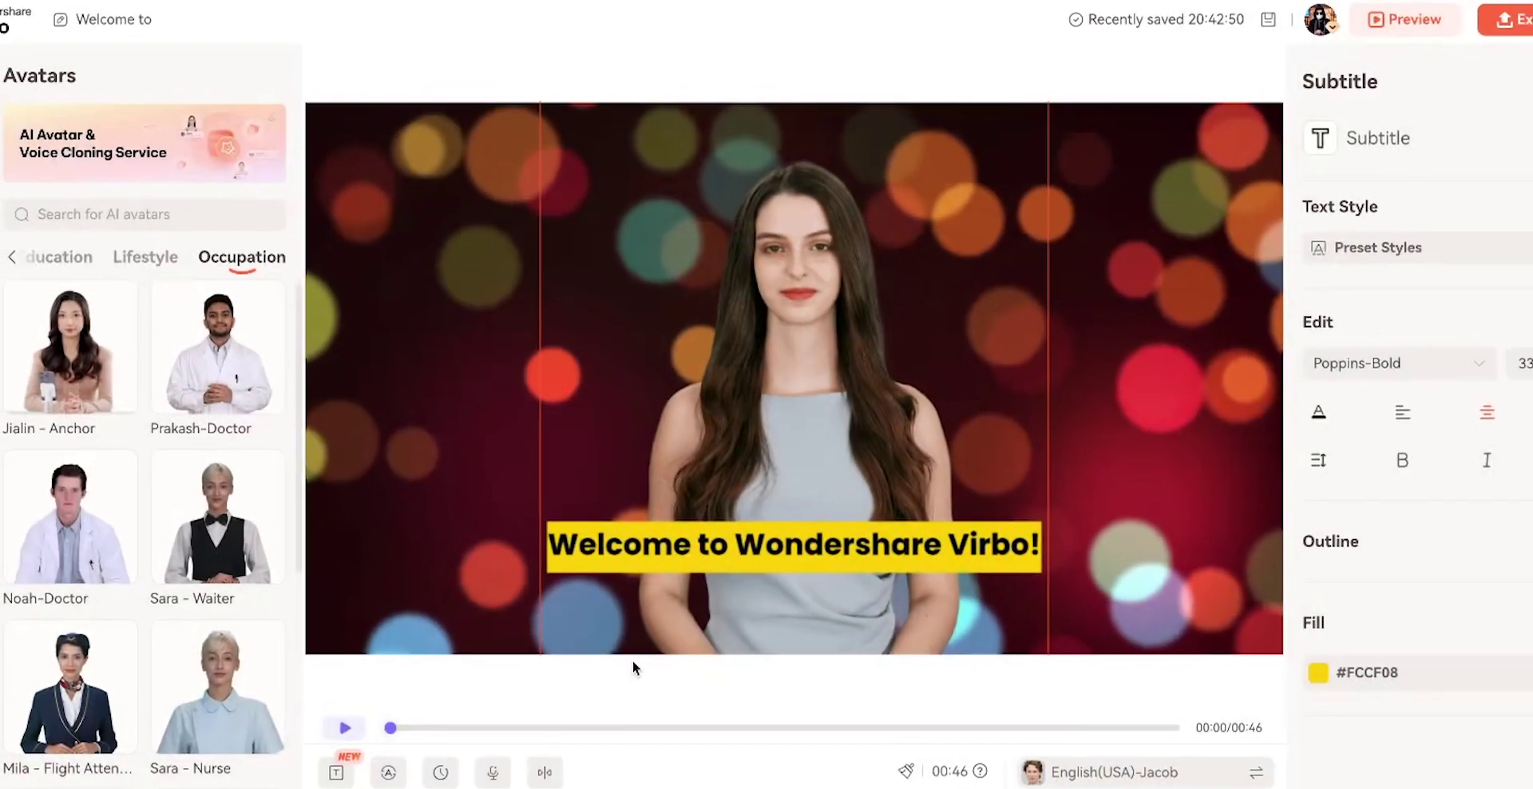
click(553, 773)
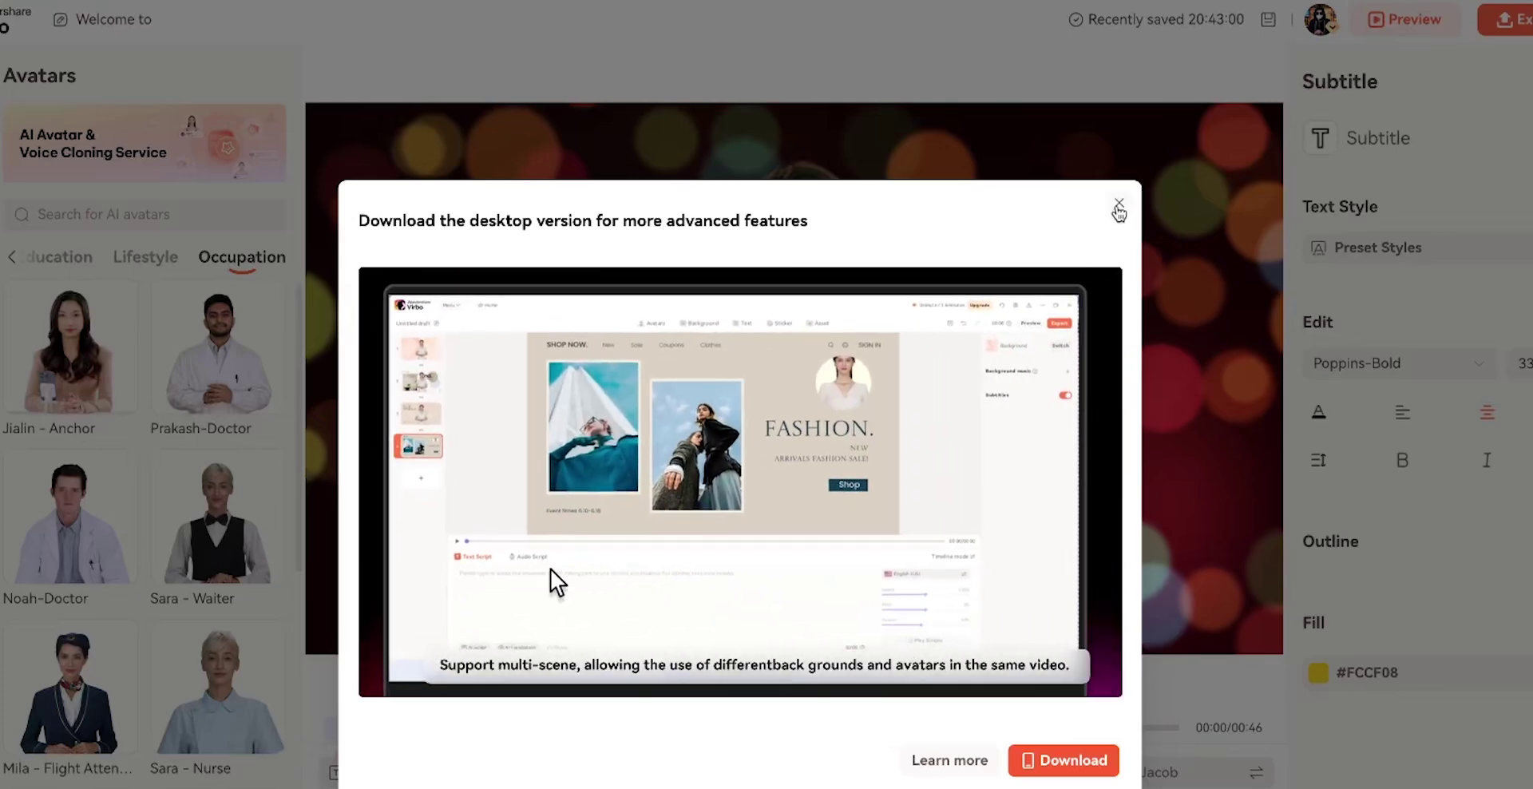
click(1118, 204)
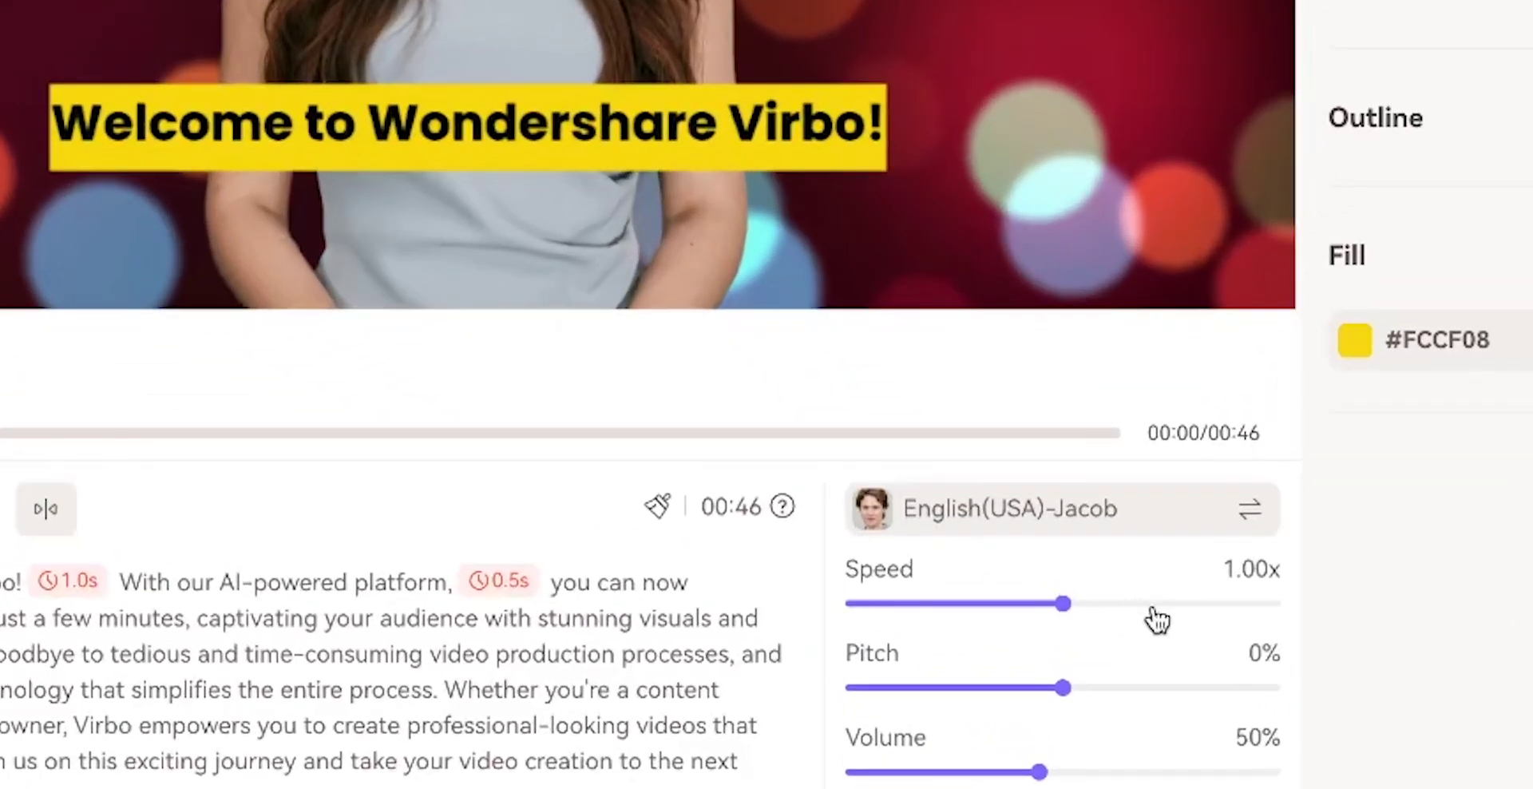
Step: Keep voice speed 1.00x and pitch 0%, set volume to 60%, and add a text box
click(1151, 610)
click(1042, 607)
click(1144, 688)
click(1062, 688)
click(1088, 771)
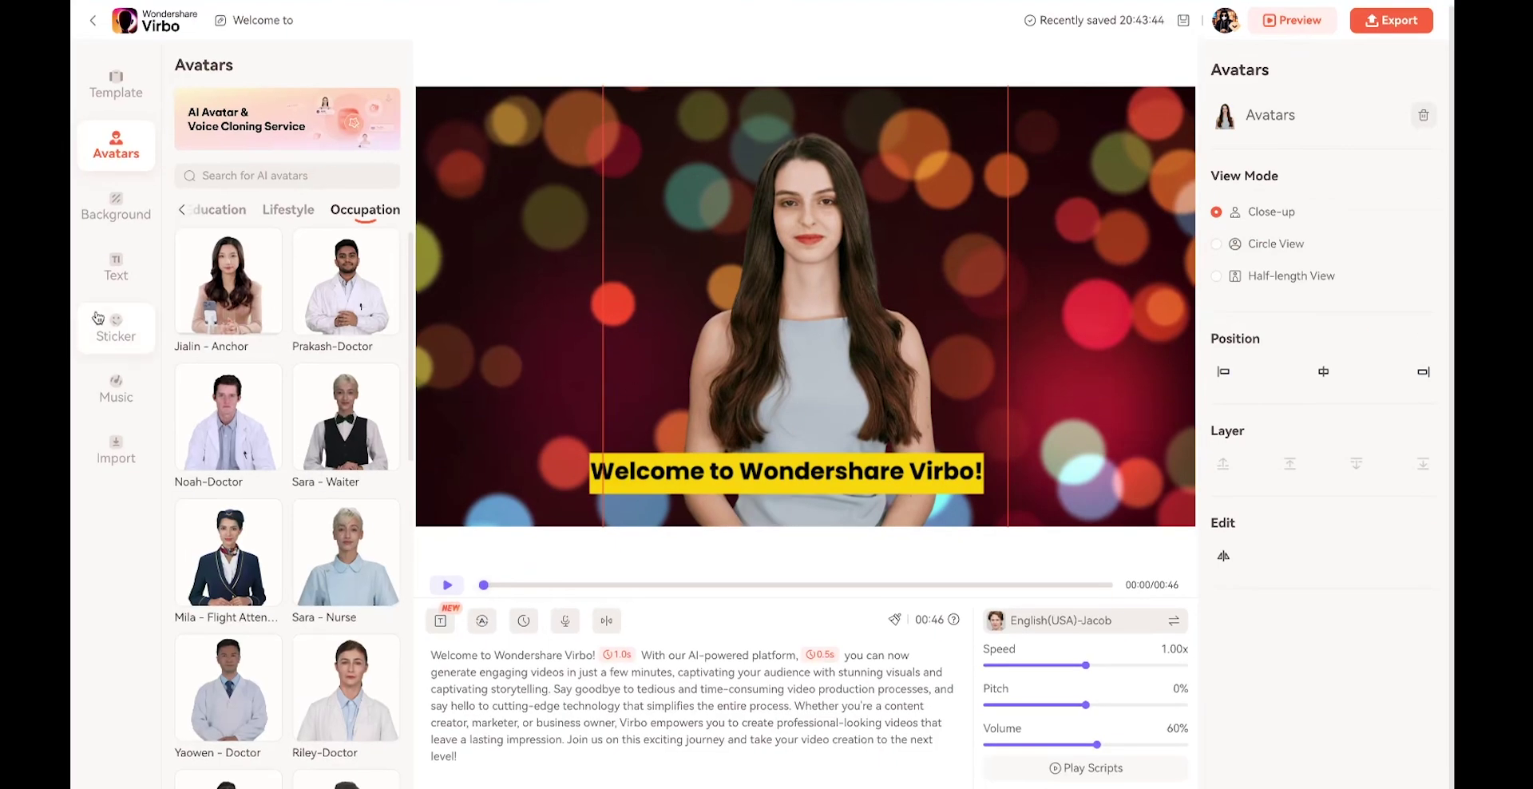
click(116, 265)
click(223, 96)
Step: Place a '1. Introduction' title top-left with Fade in entry and Fade out exit animations
text(1. Introduction)
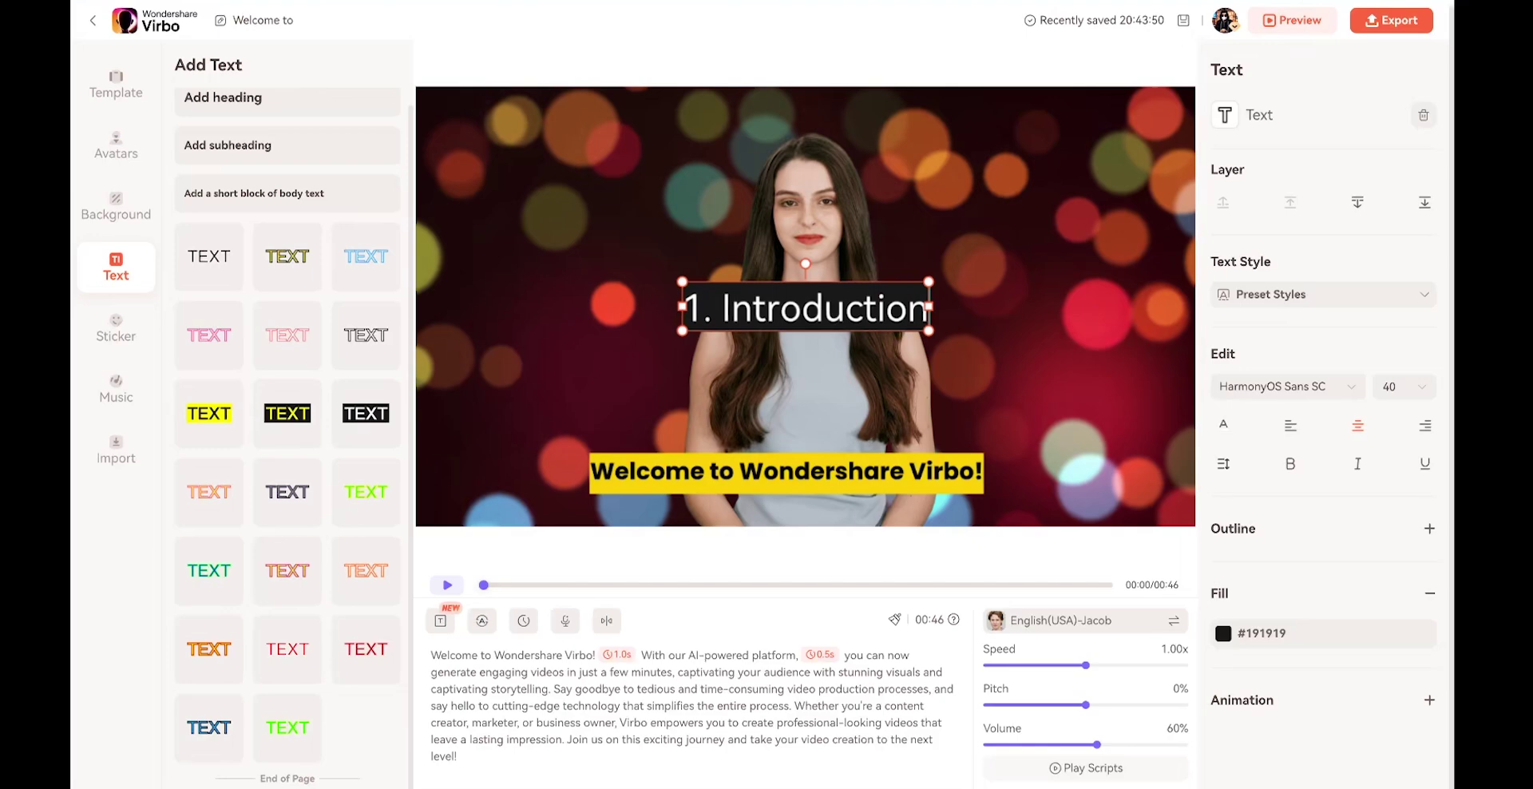
drag(741, 297, 495, 119)
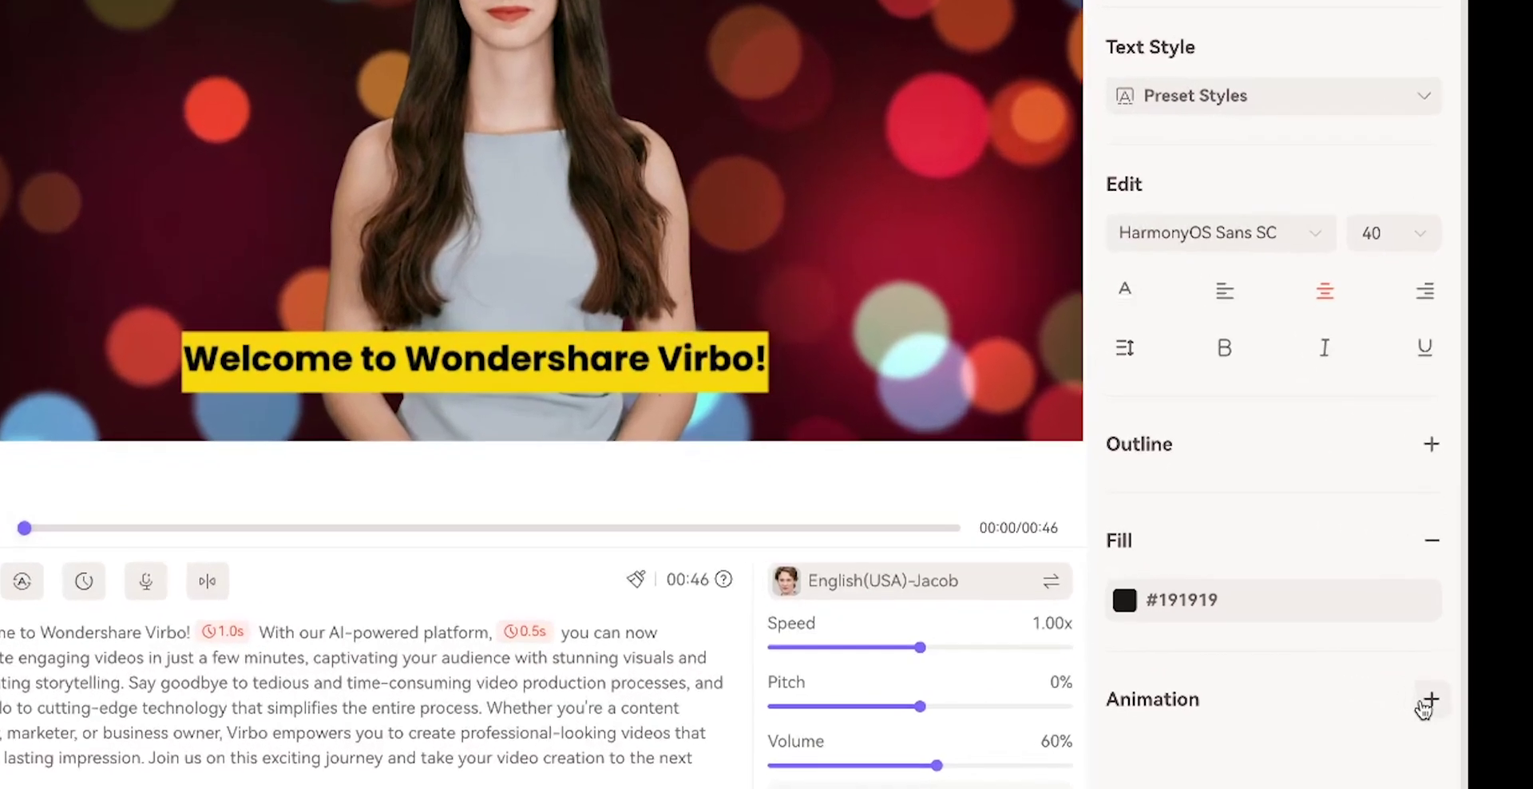
click(1429, 701)
scroll(1424, 709, down, 3)
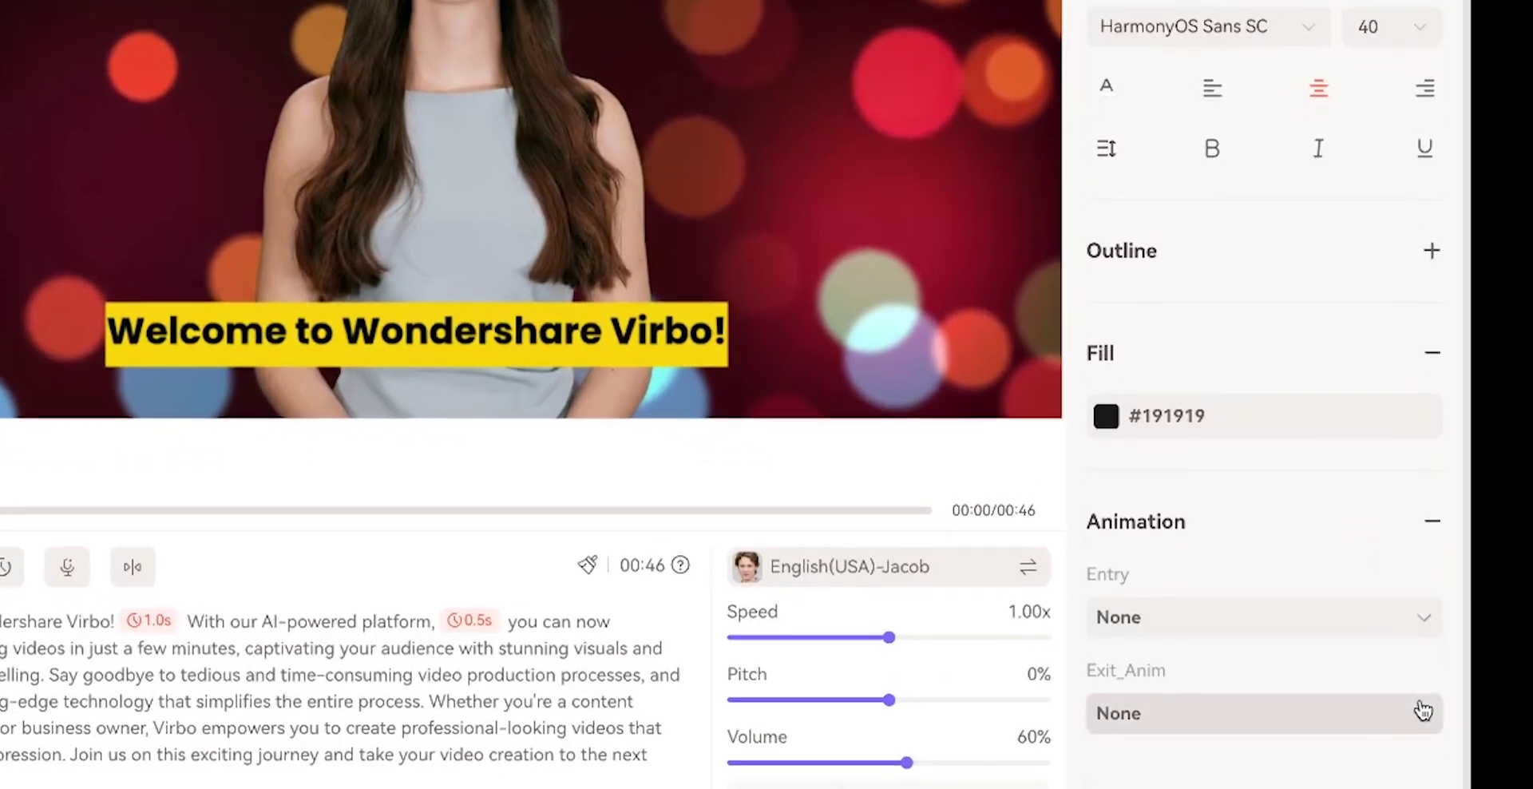
click(1273, 627)
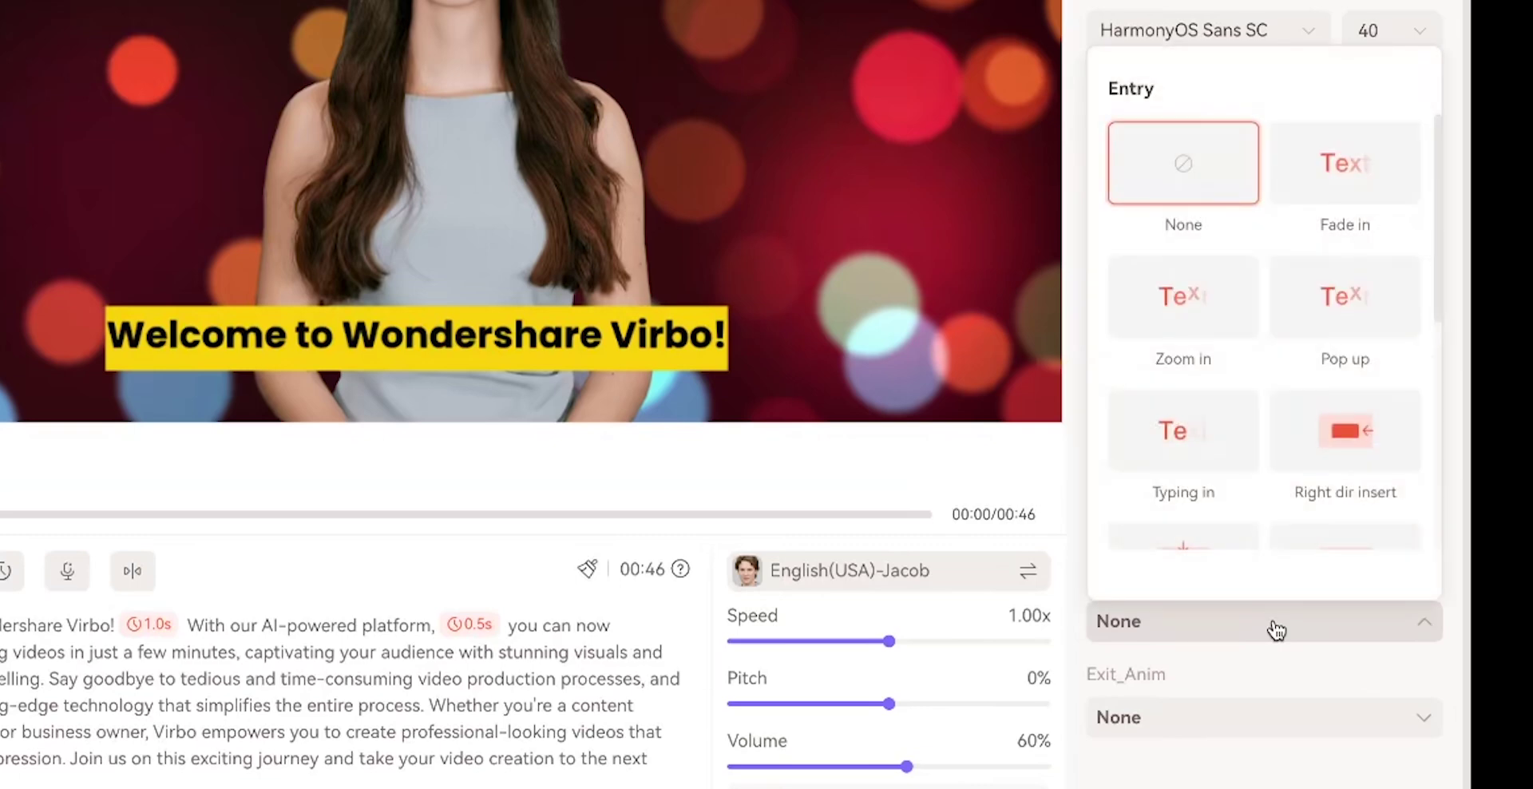
click(1323, 164)
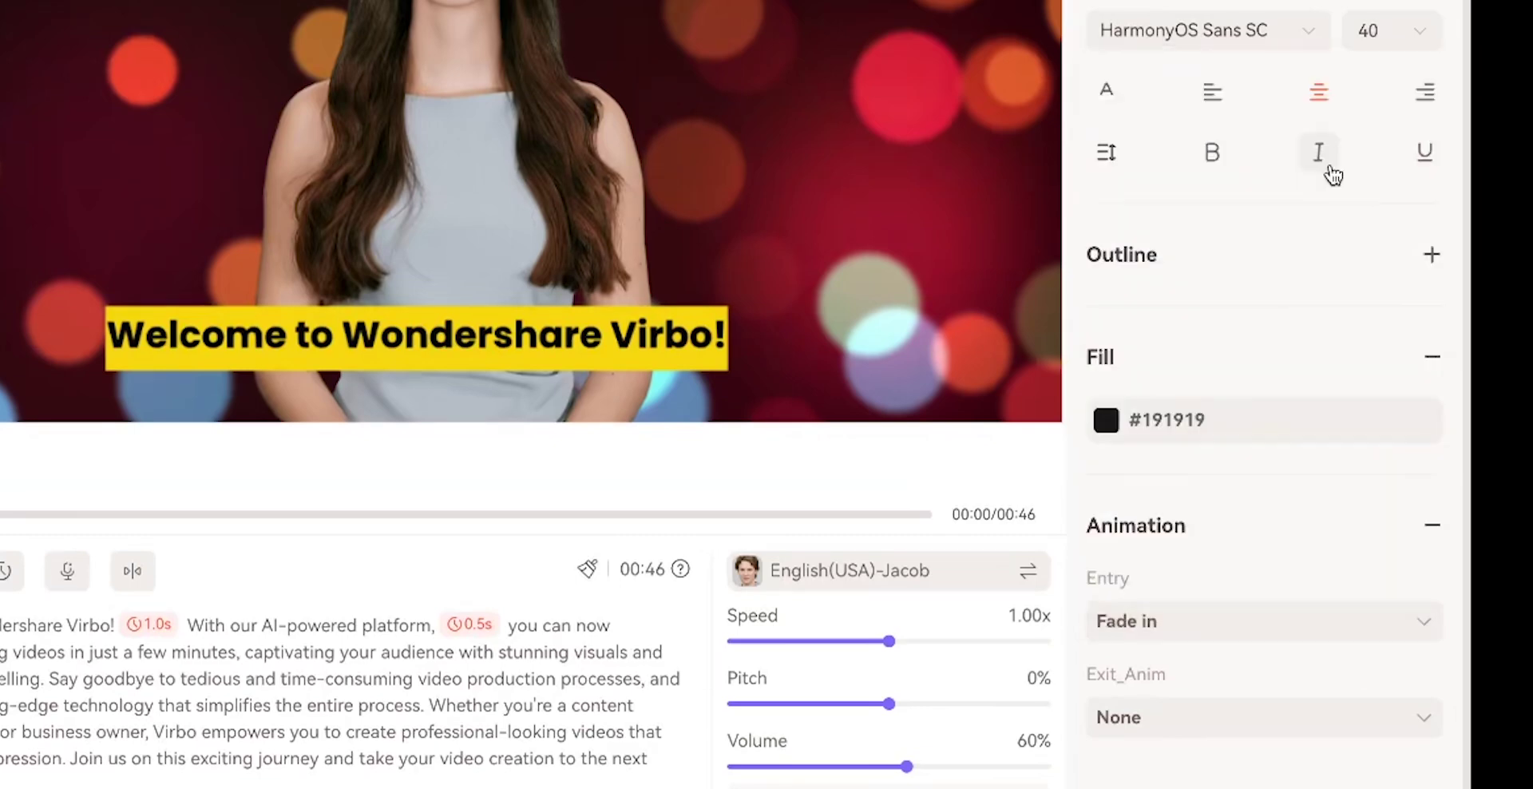
click(1178, 718)
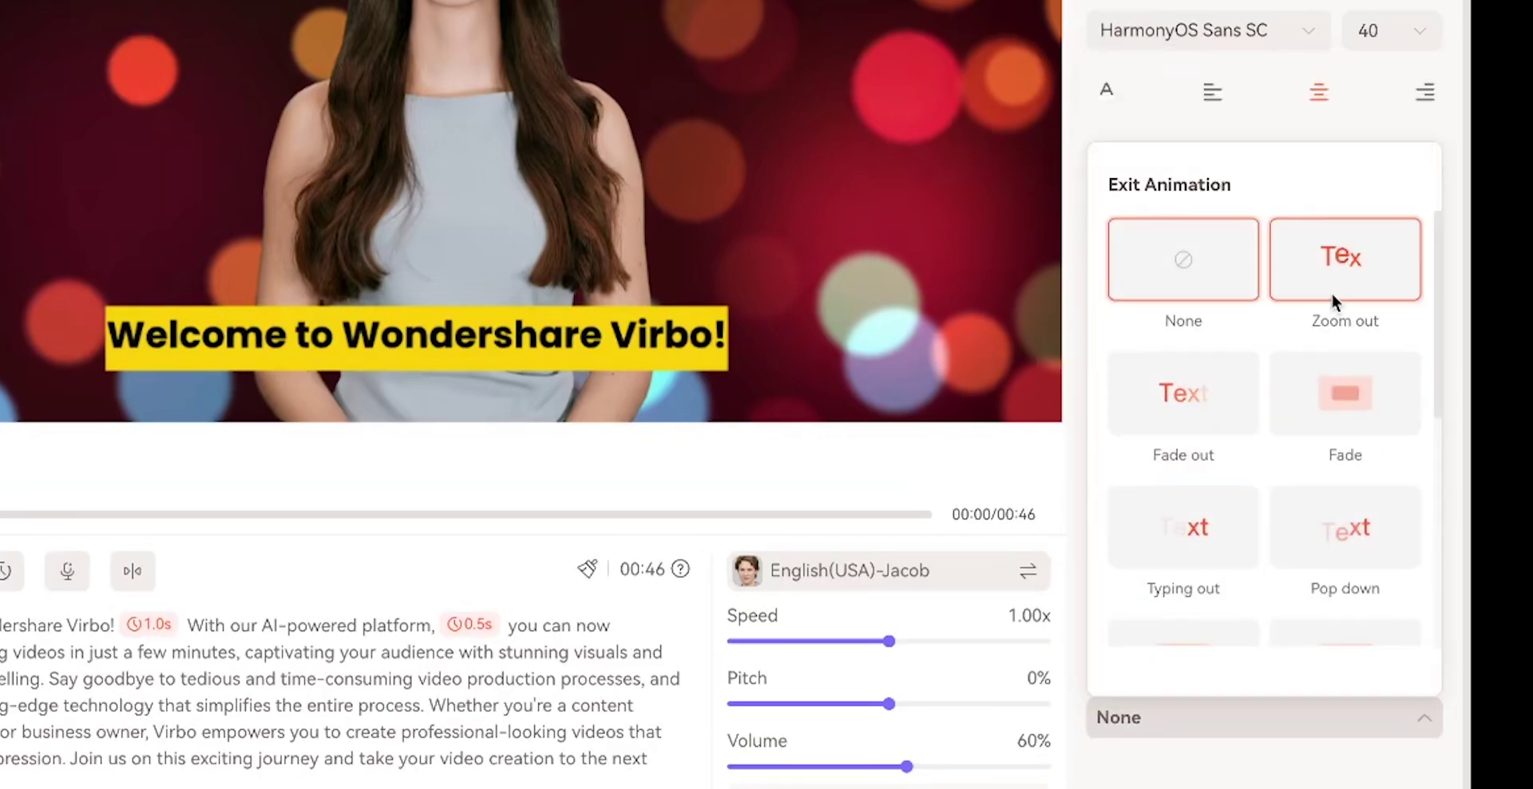
click(1226, 391)
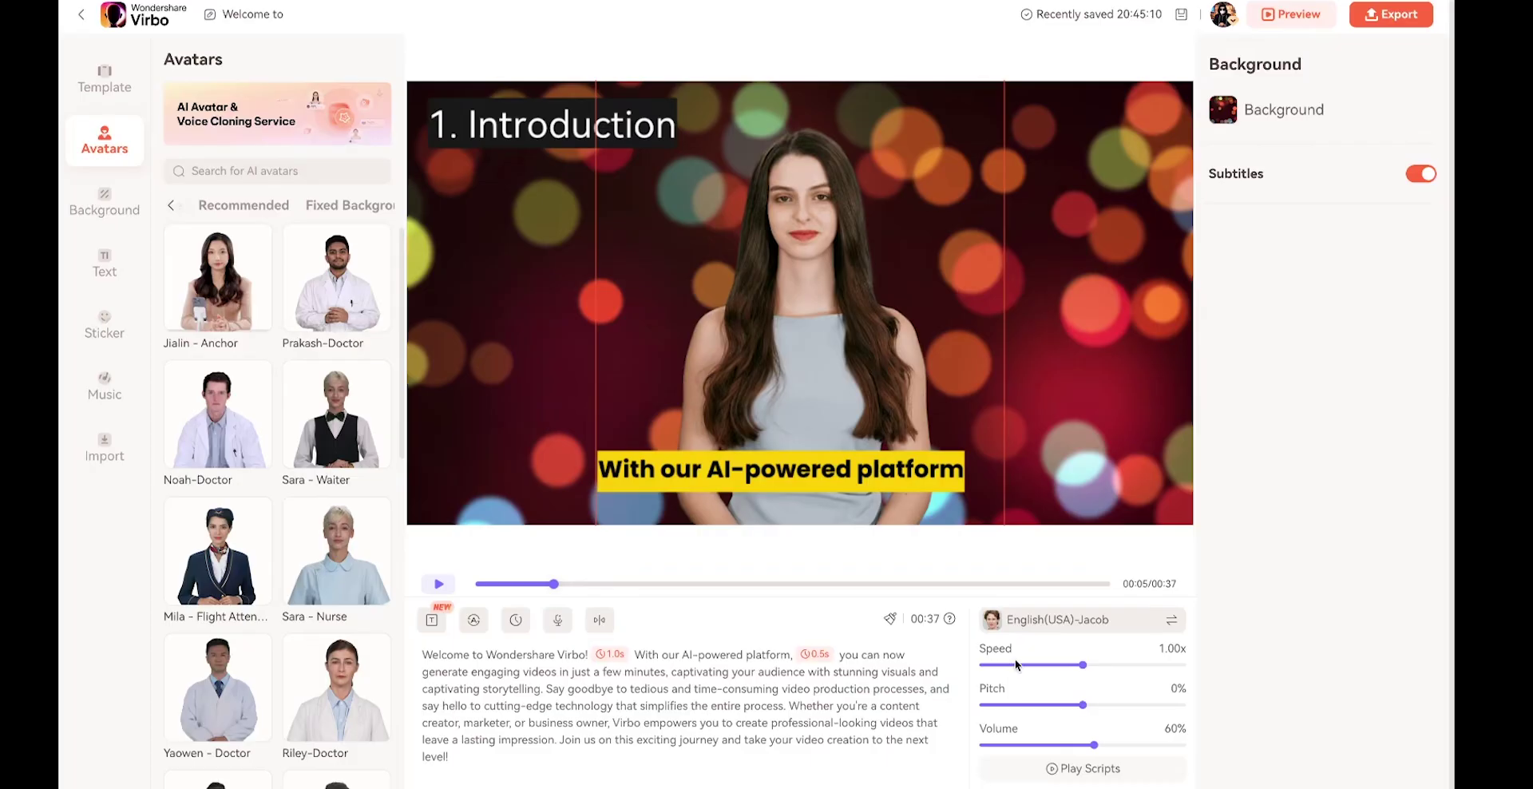
Step: Filter the narration voice list to English female voices
click(1046, 622)
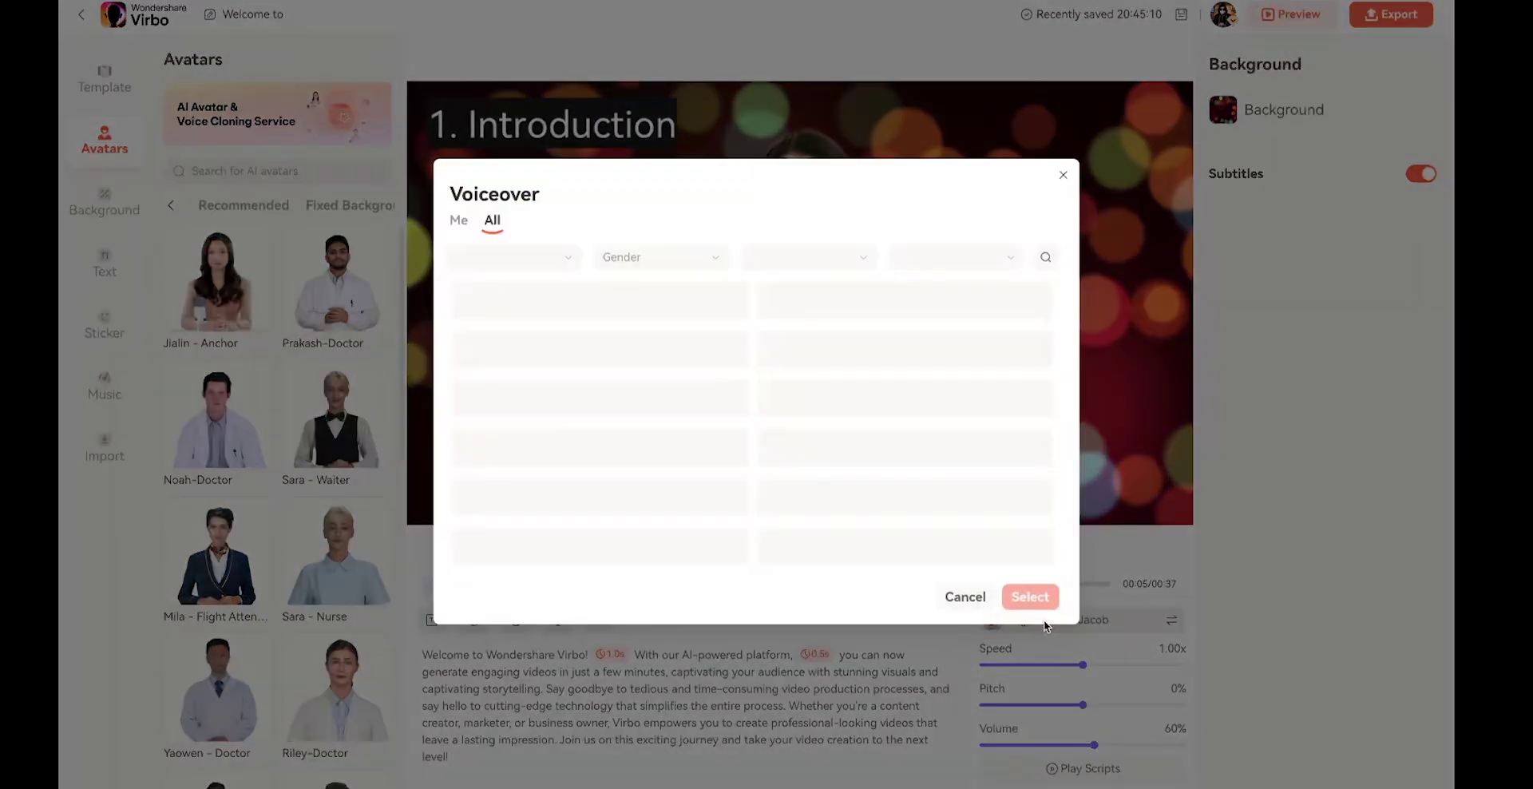
scroll(671, 419, down, 10)
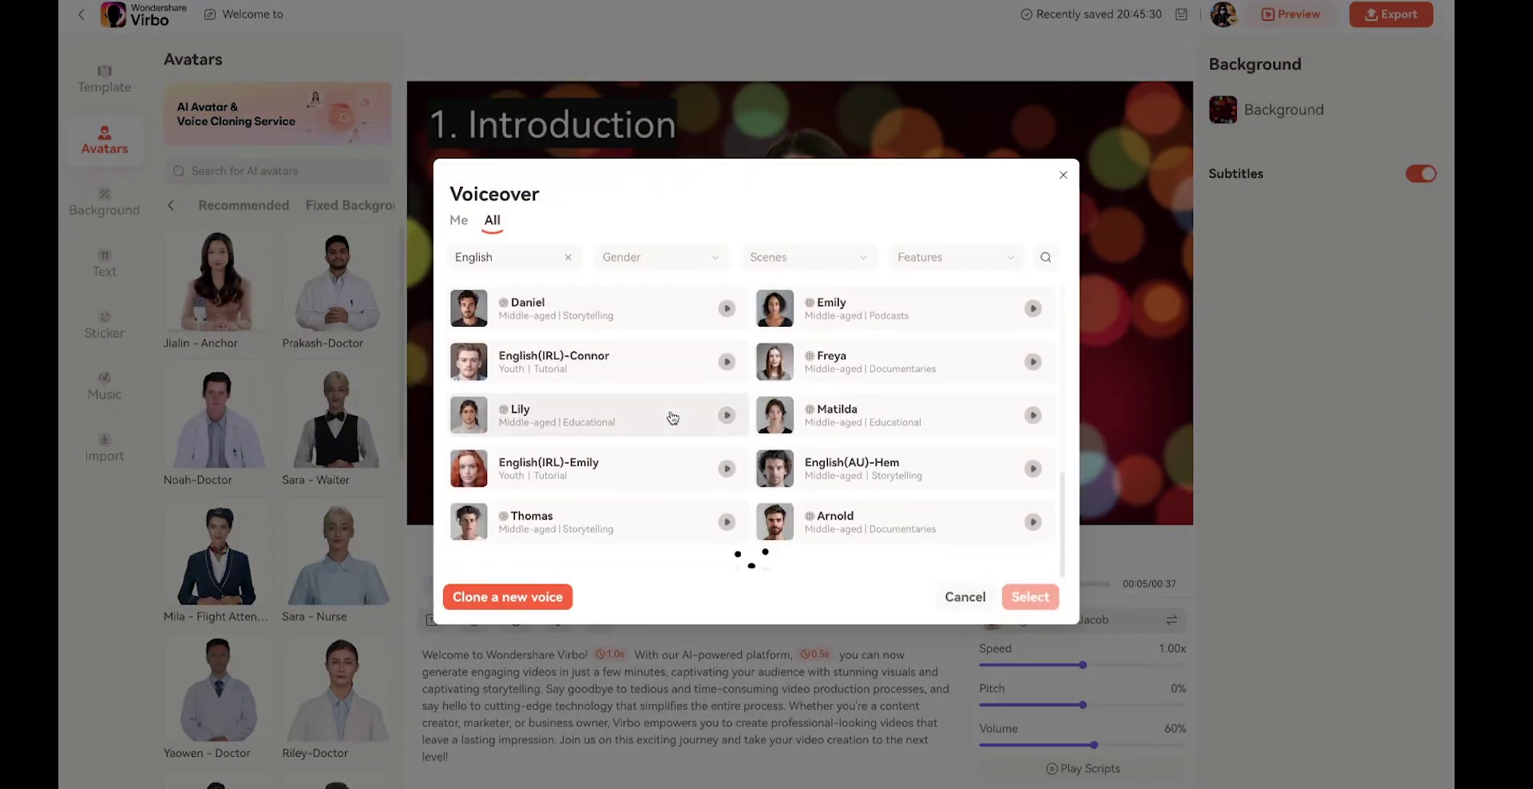
scroll(673, 417, down, 15)
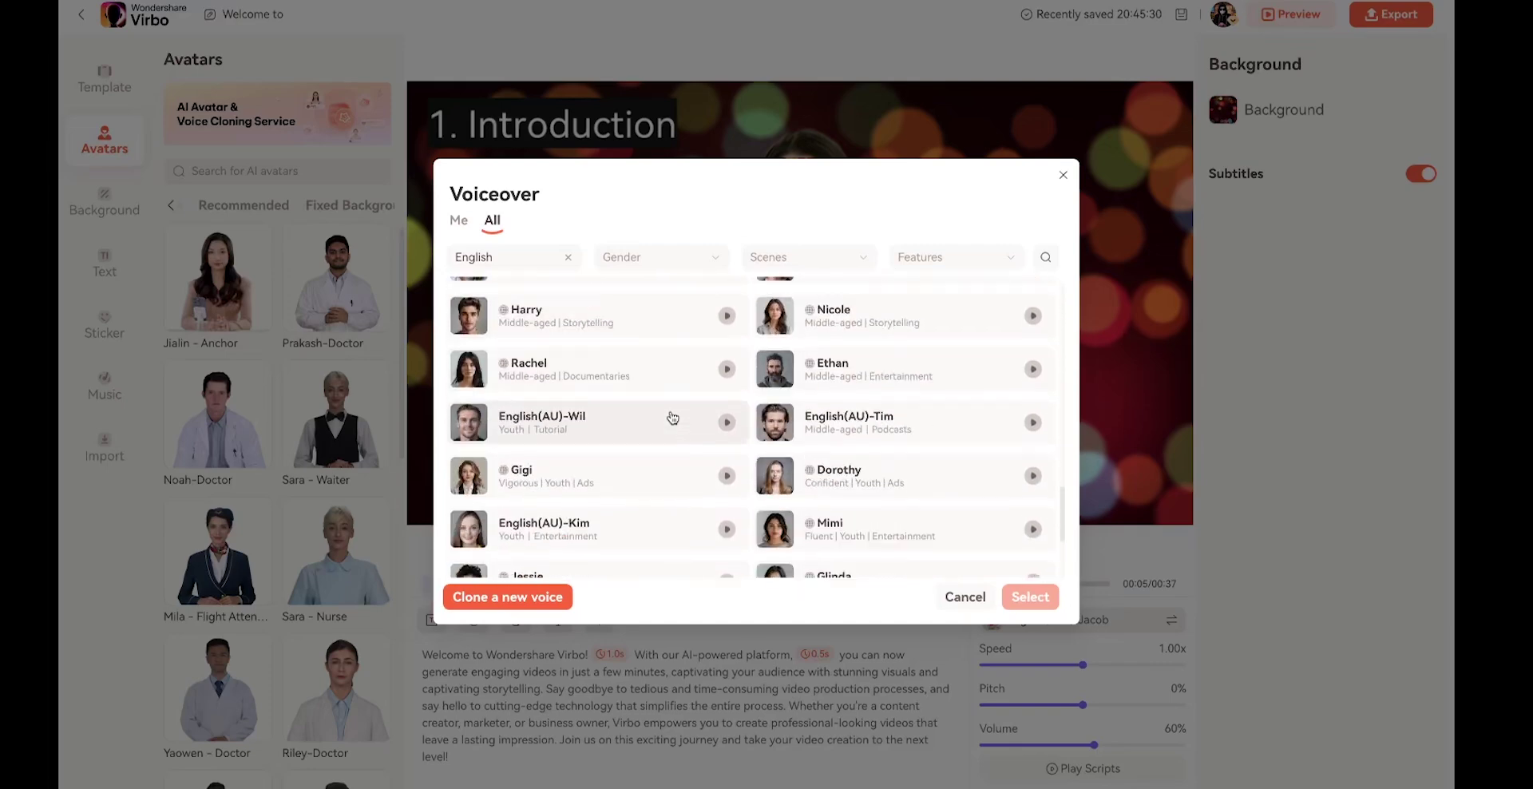
scroll(671, 415, down, 10)
click(568, 256)
scroll(513, 412, down, 1)
click(487, 319)
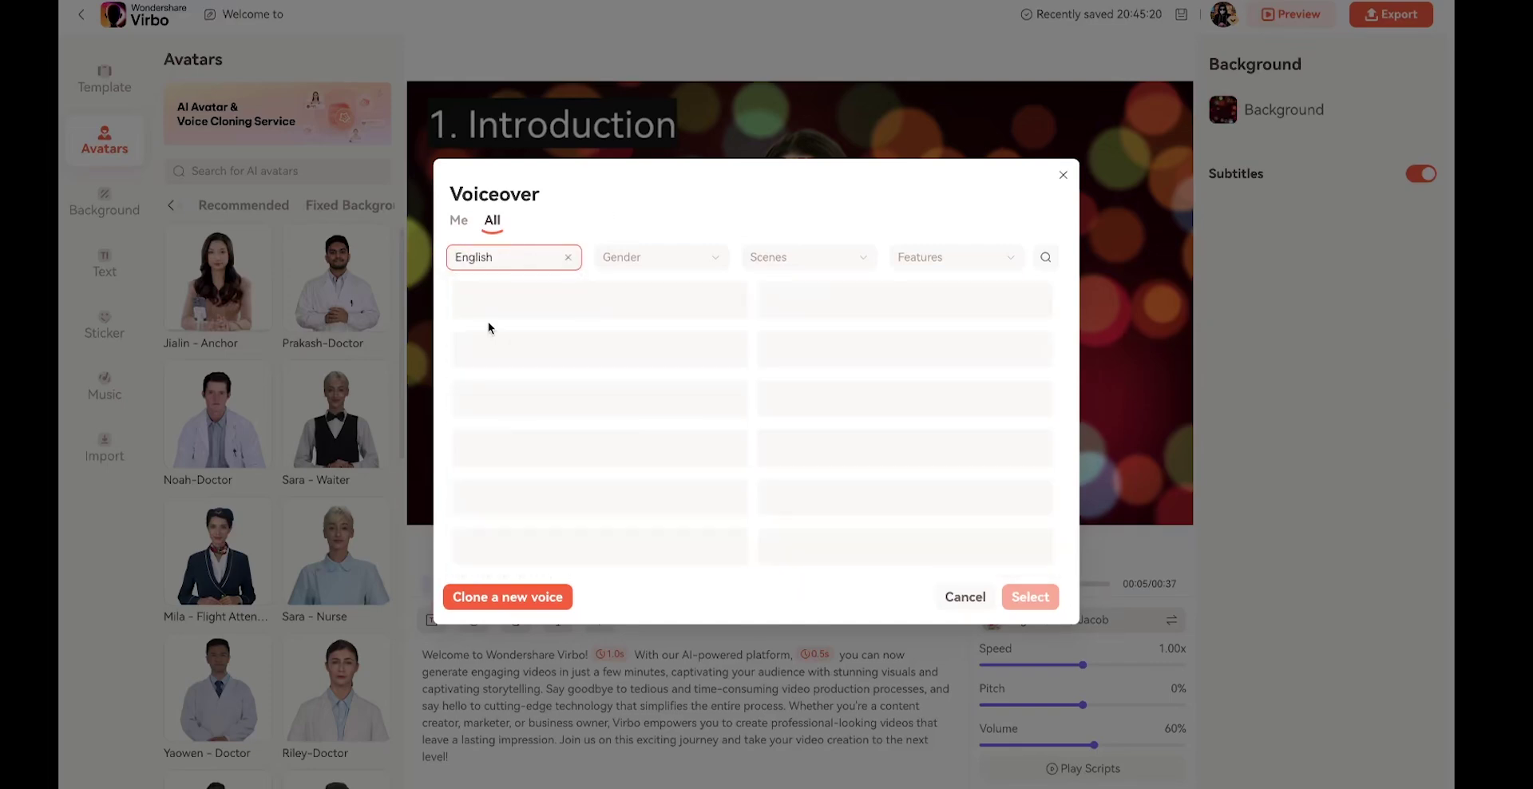
click(651, 257)
click(637, 321)
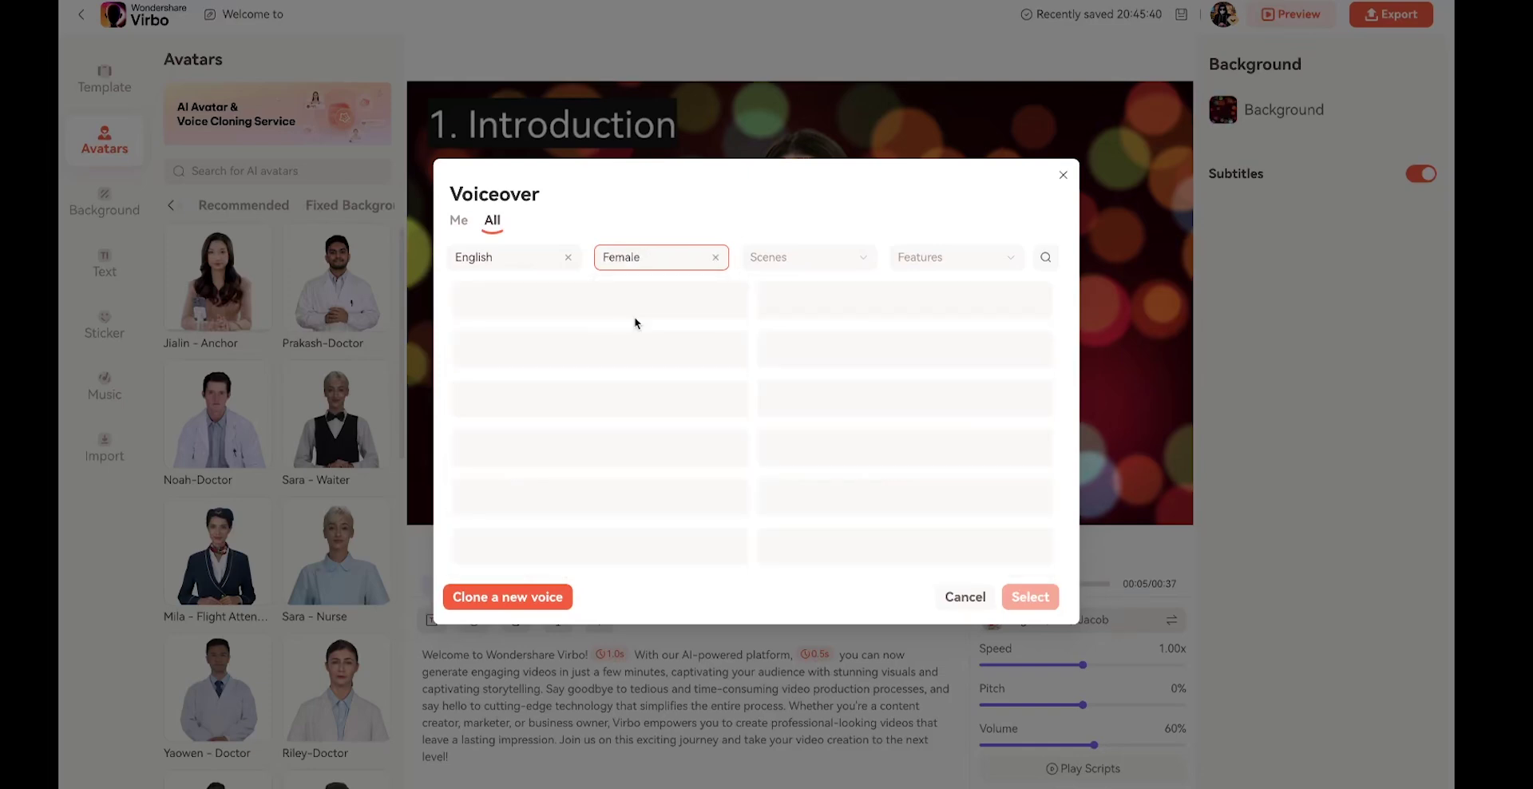
Step: Narrow to Educational voices that support pauses and select English(USA)-Ava
click(761, 257)
scroll(789, 364, down, 1)
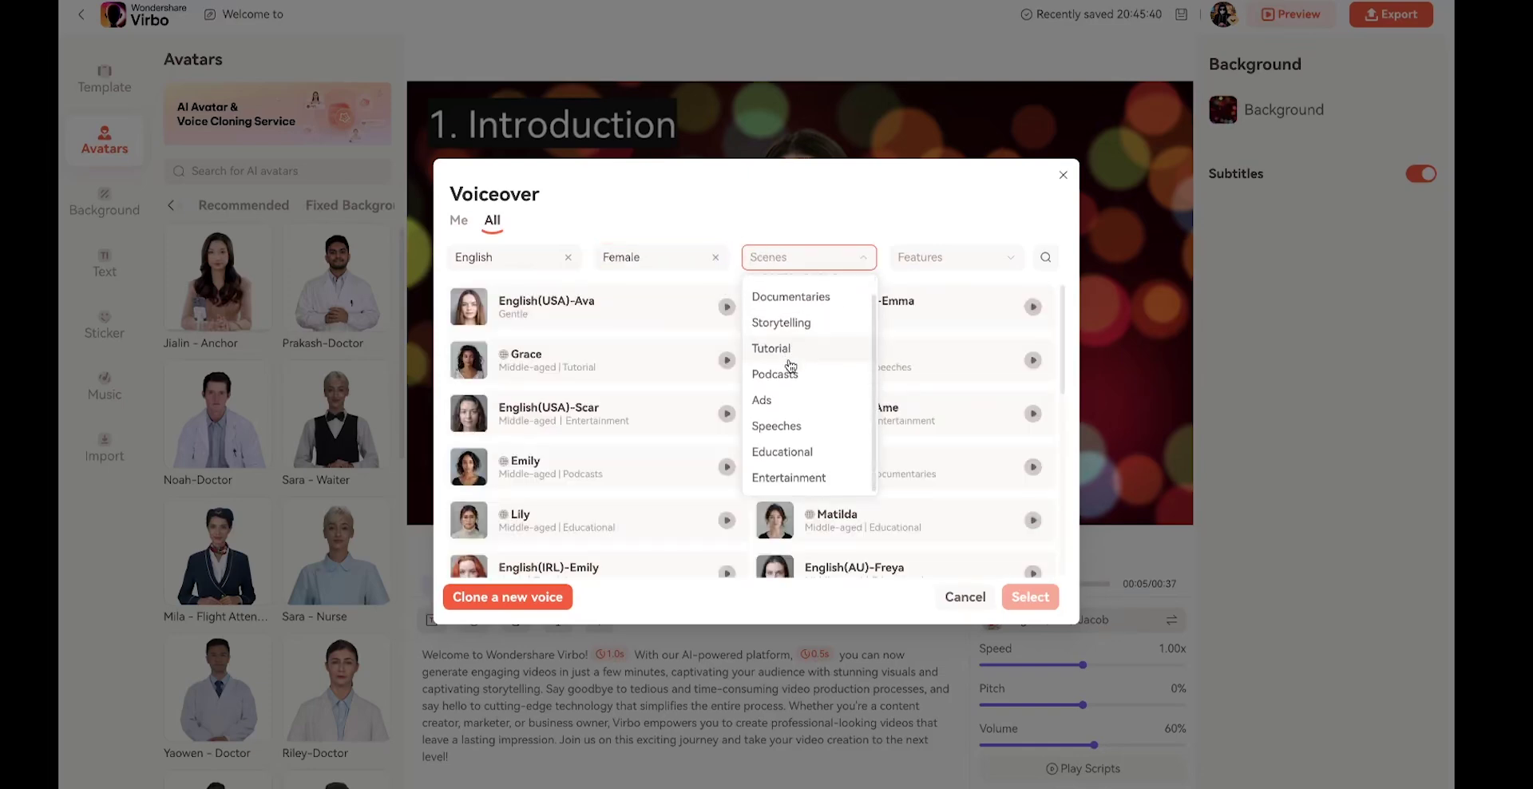
click(793, 452)
click(918, 258)
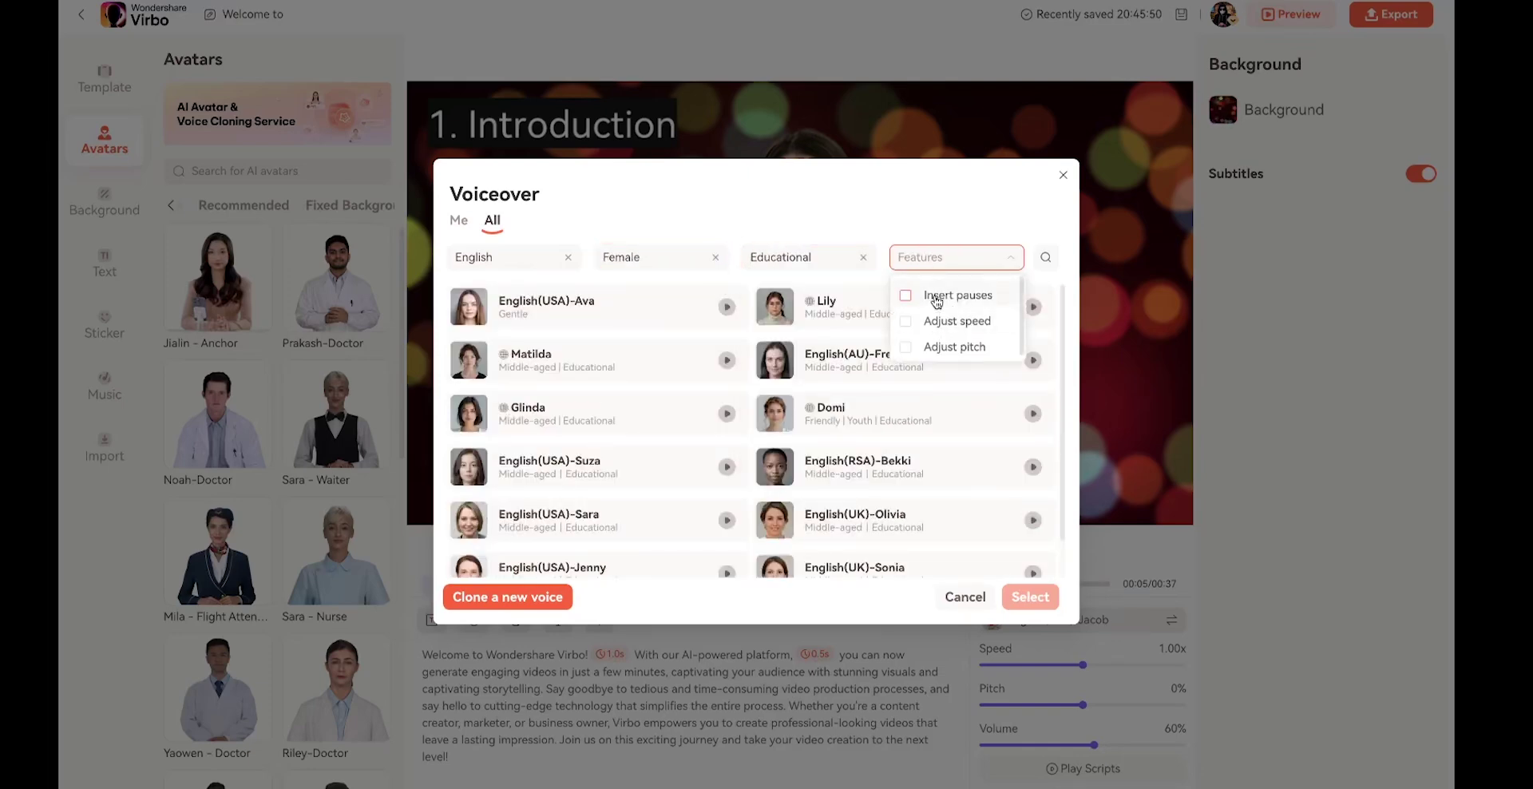
click(906, 296)
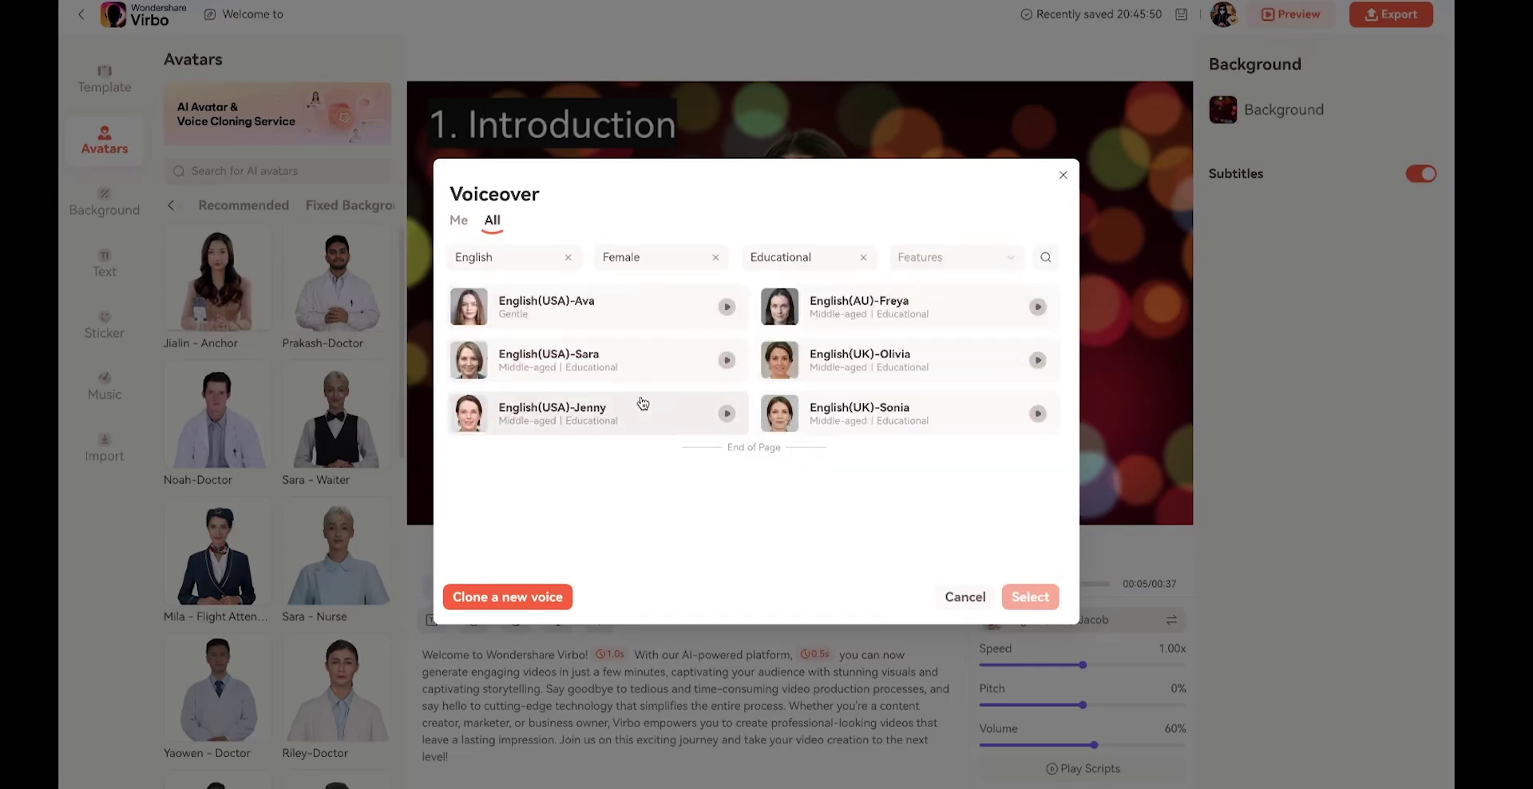
click(645, 316)
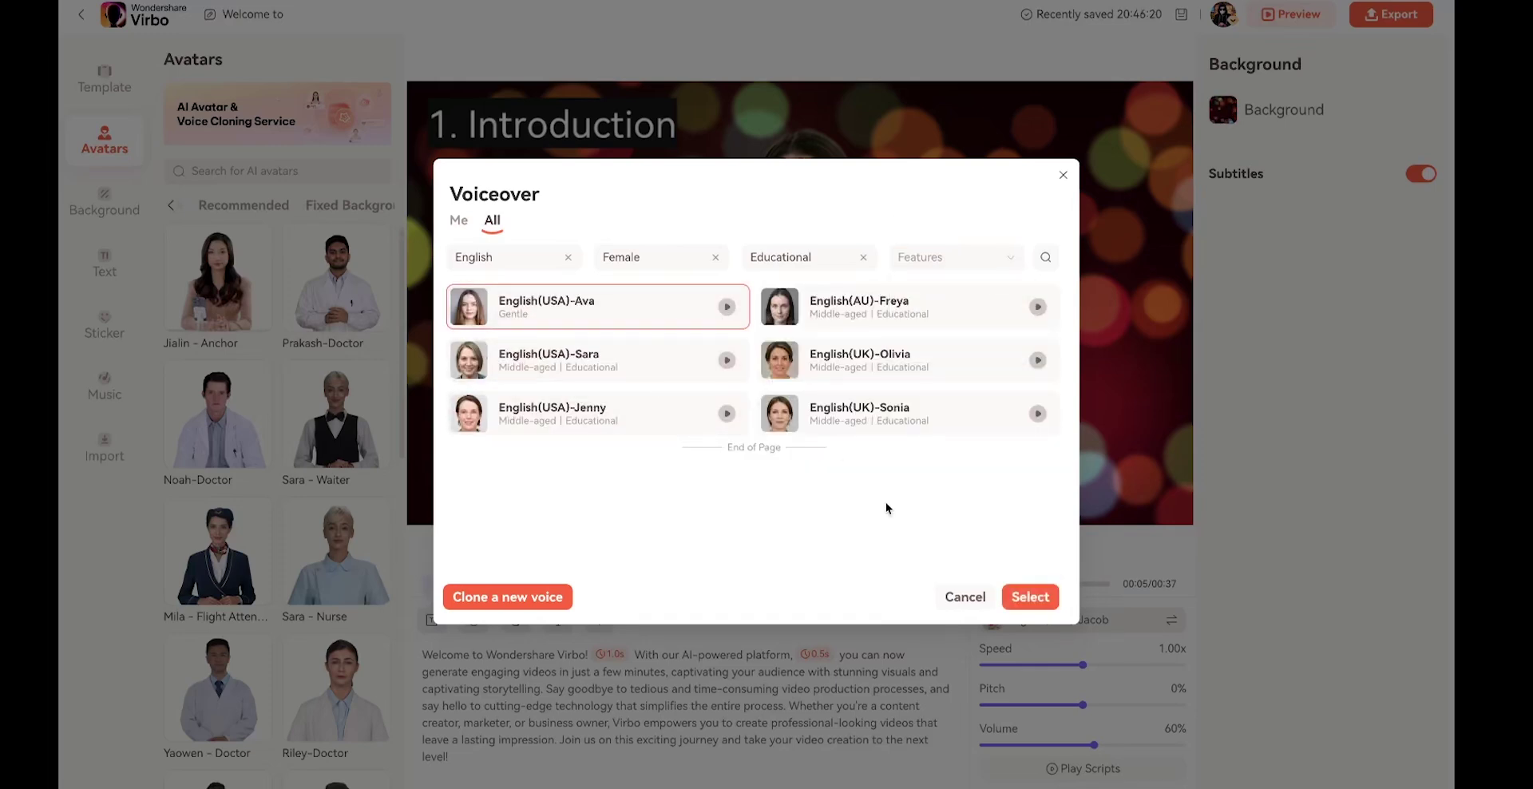
click(1030, 596)
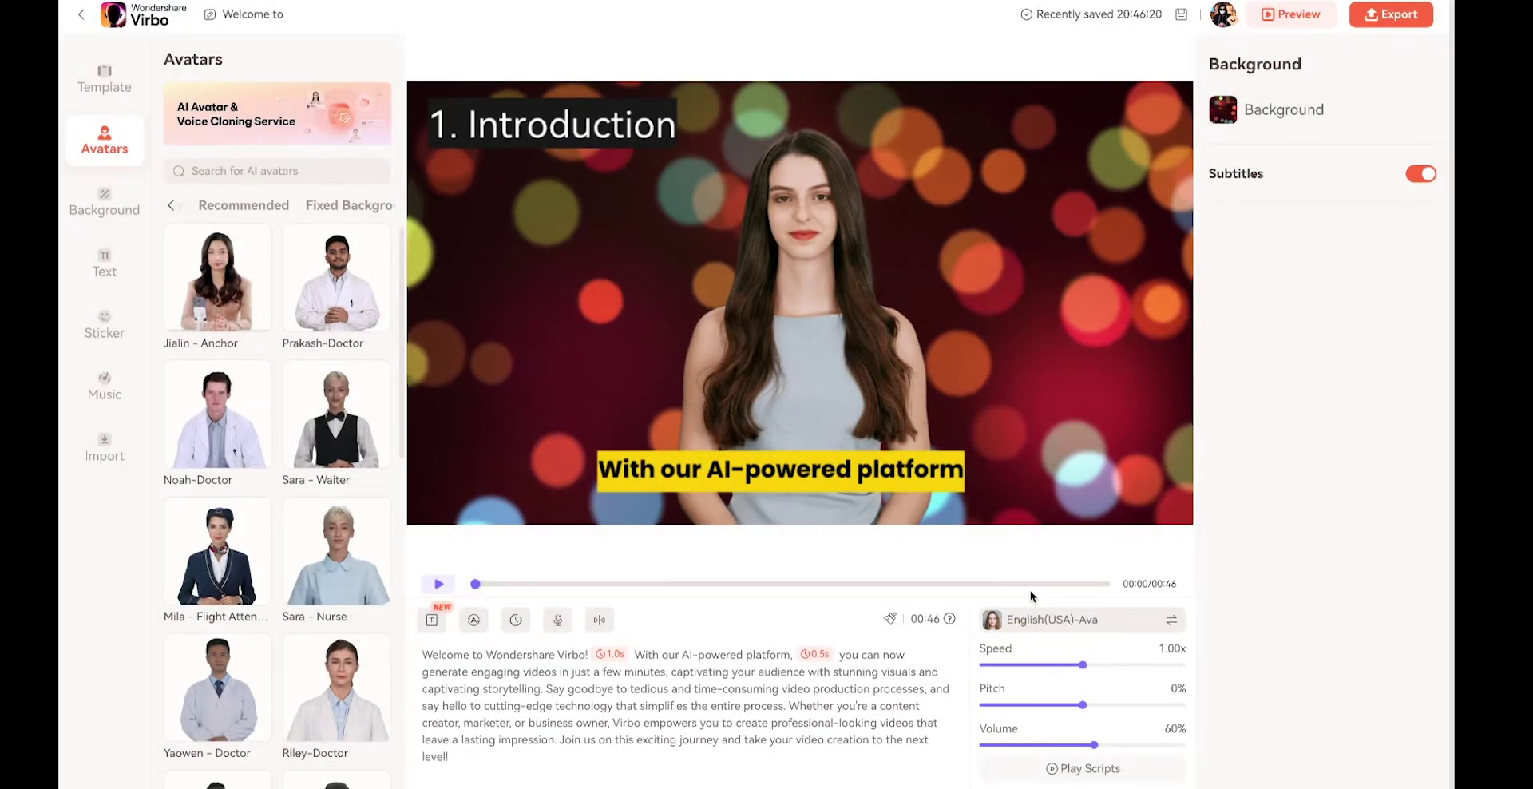
Step: Browse the sticker library, then bring up the background music library
click(97, 315)
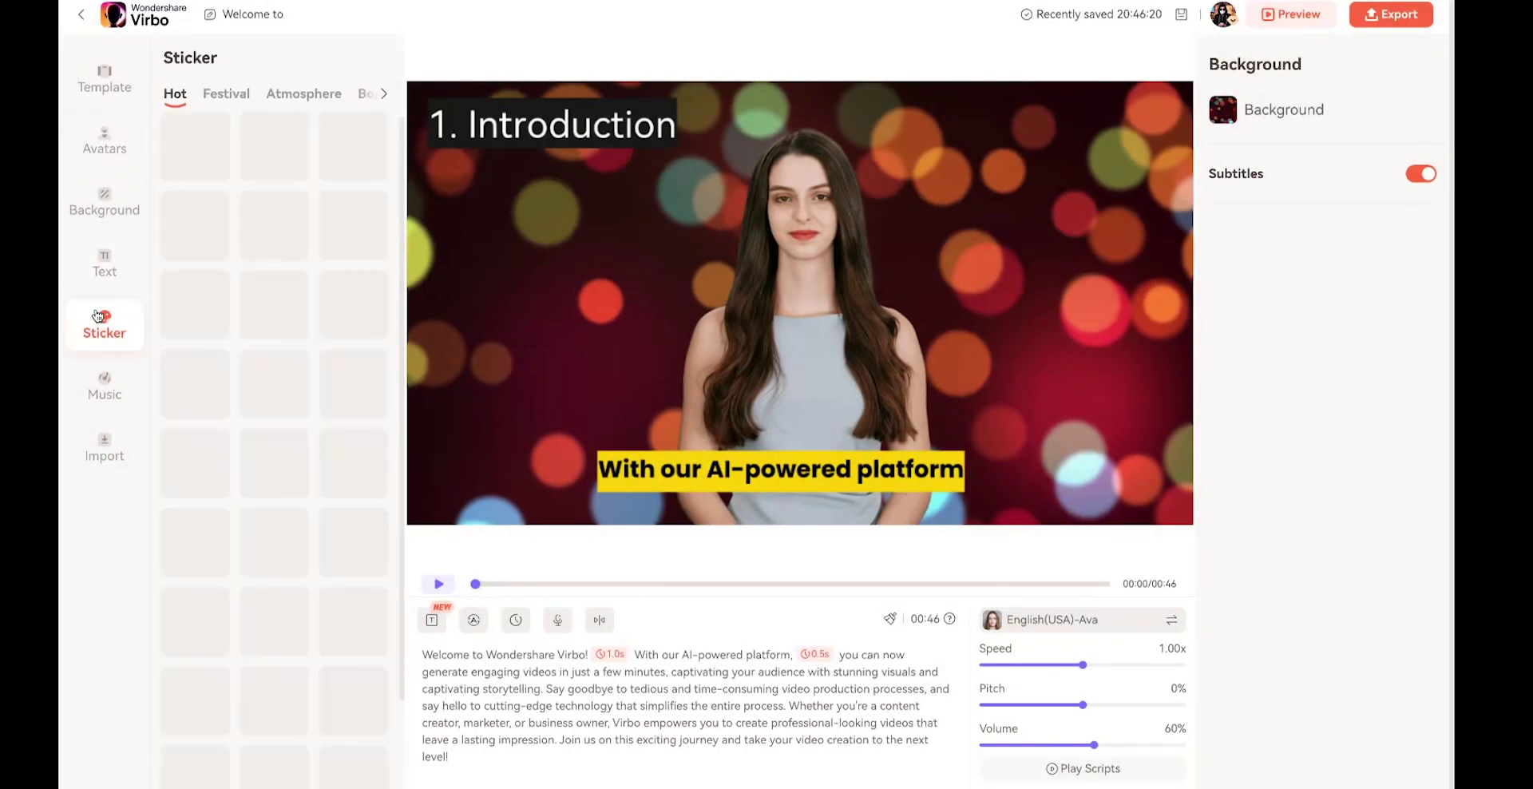
scroll(278, 343, down, 1)
scroll(277, 344, up, 1)
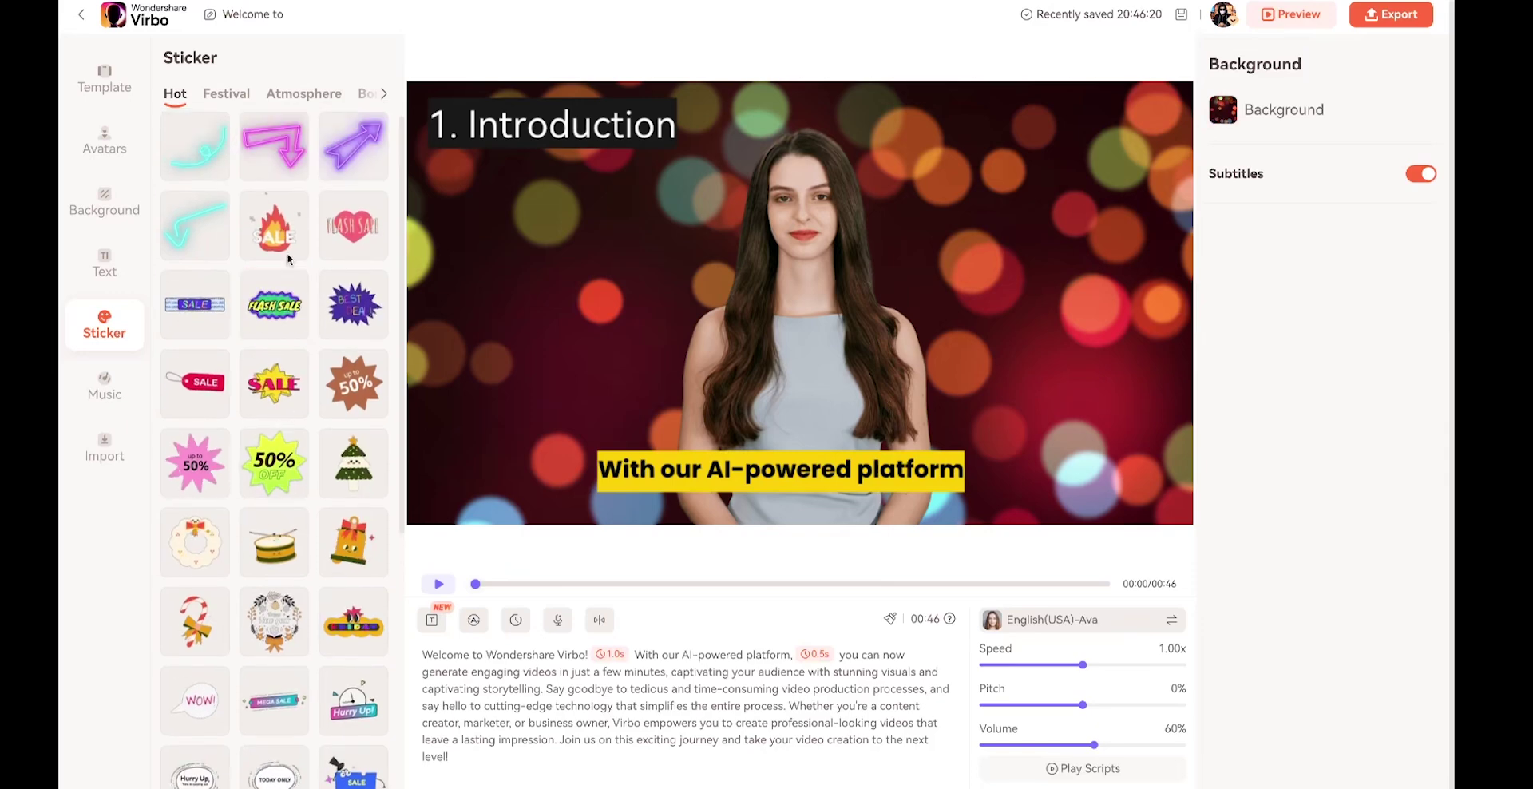
click(108, 391)
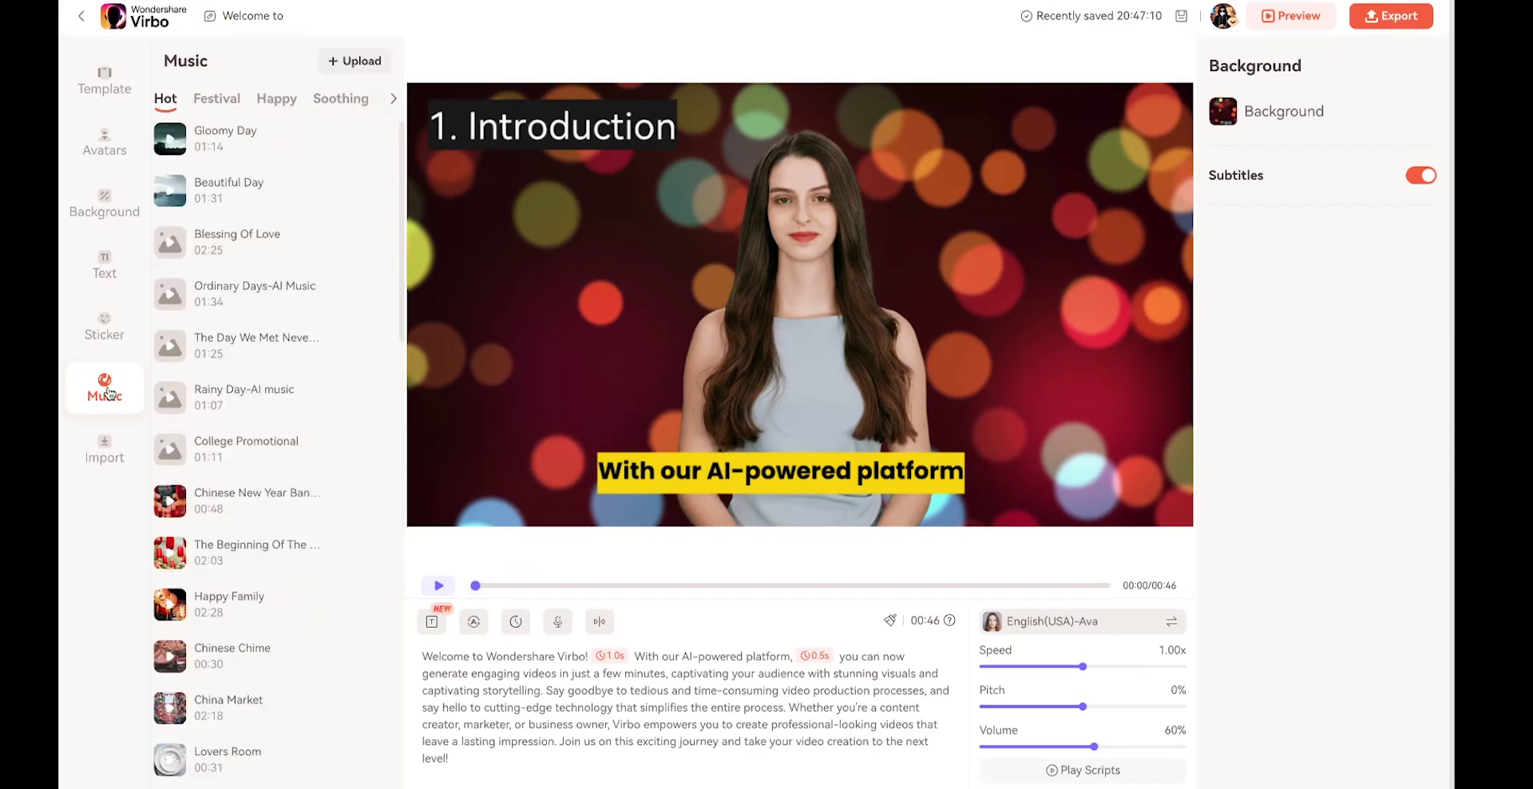
Step: Use Beautiful Sky from the Business category as background music at volume 20
scroll(254, 511, down, 10)
scroll(252, 515, down, 10)
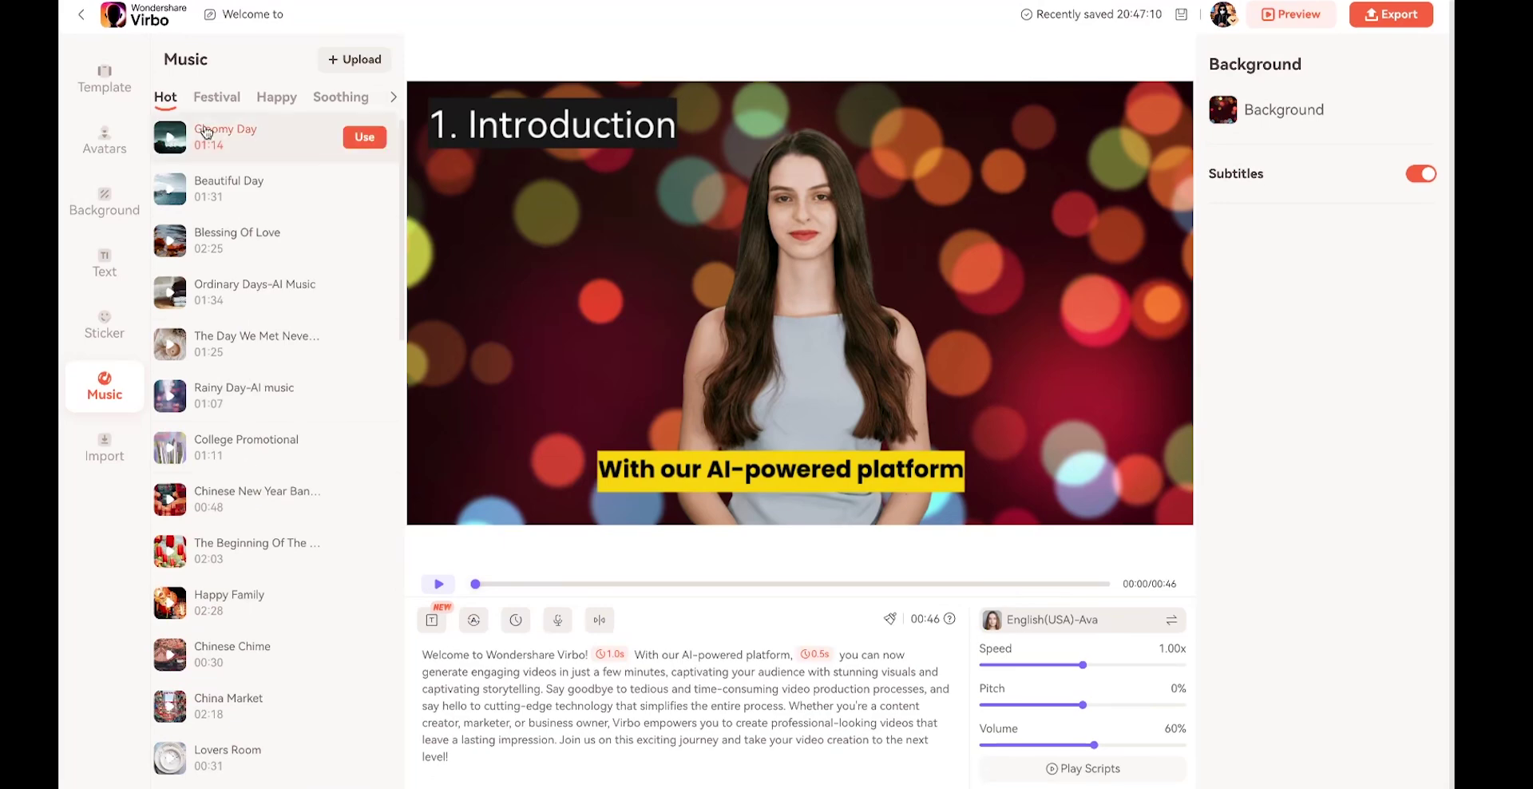
click(276, 98)
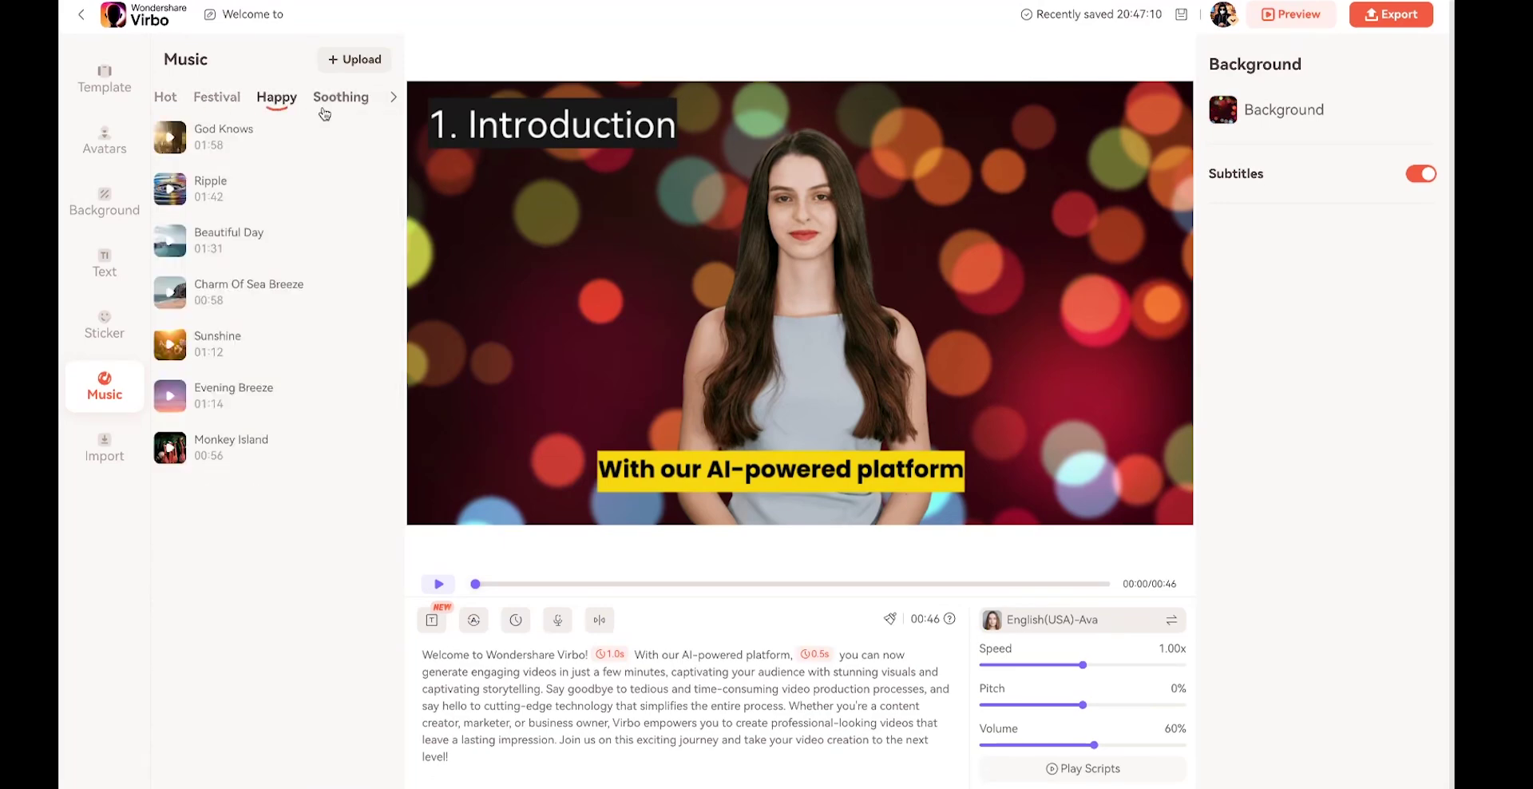
click(328, 100)
click(369, 241)
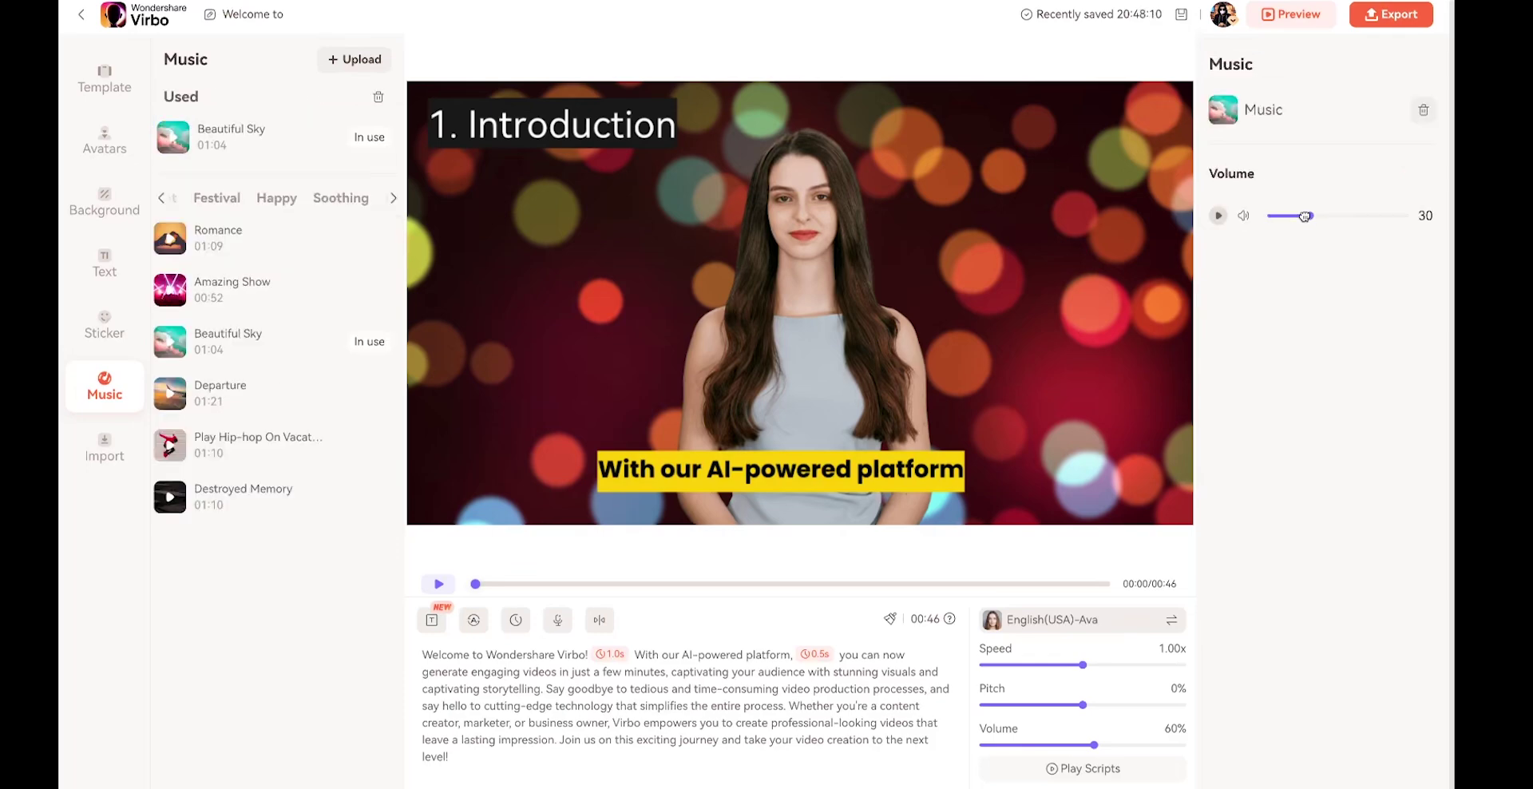
drag(1305, 216, 1292, 215)
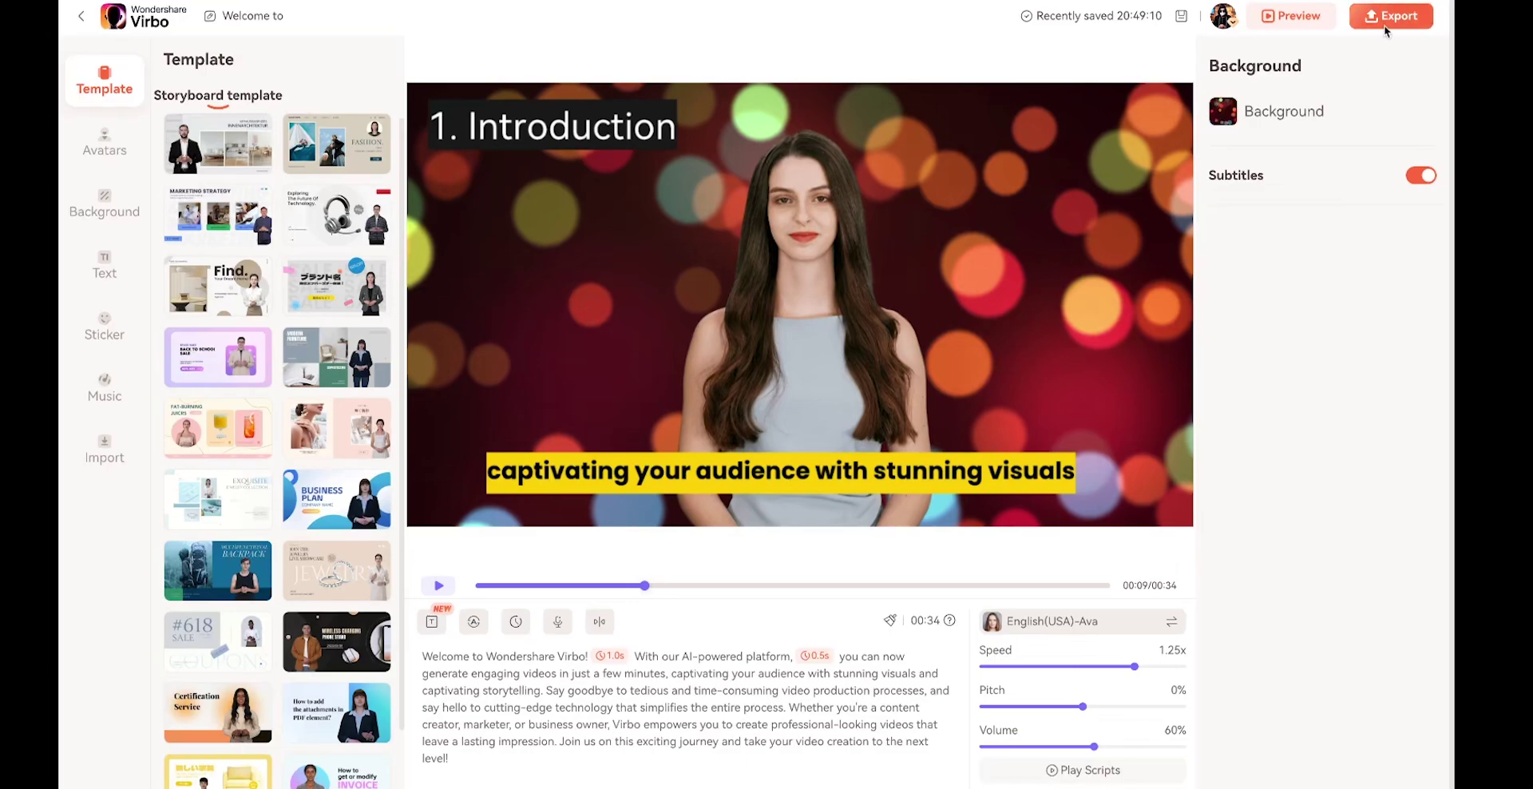
Step: Export the finished video to My Creations
click(1384, 26)
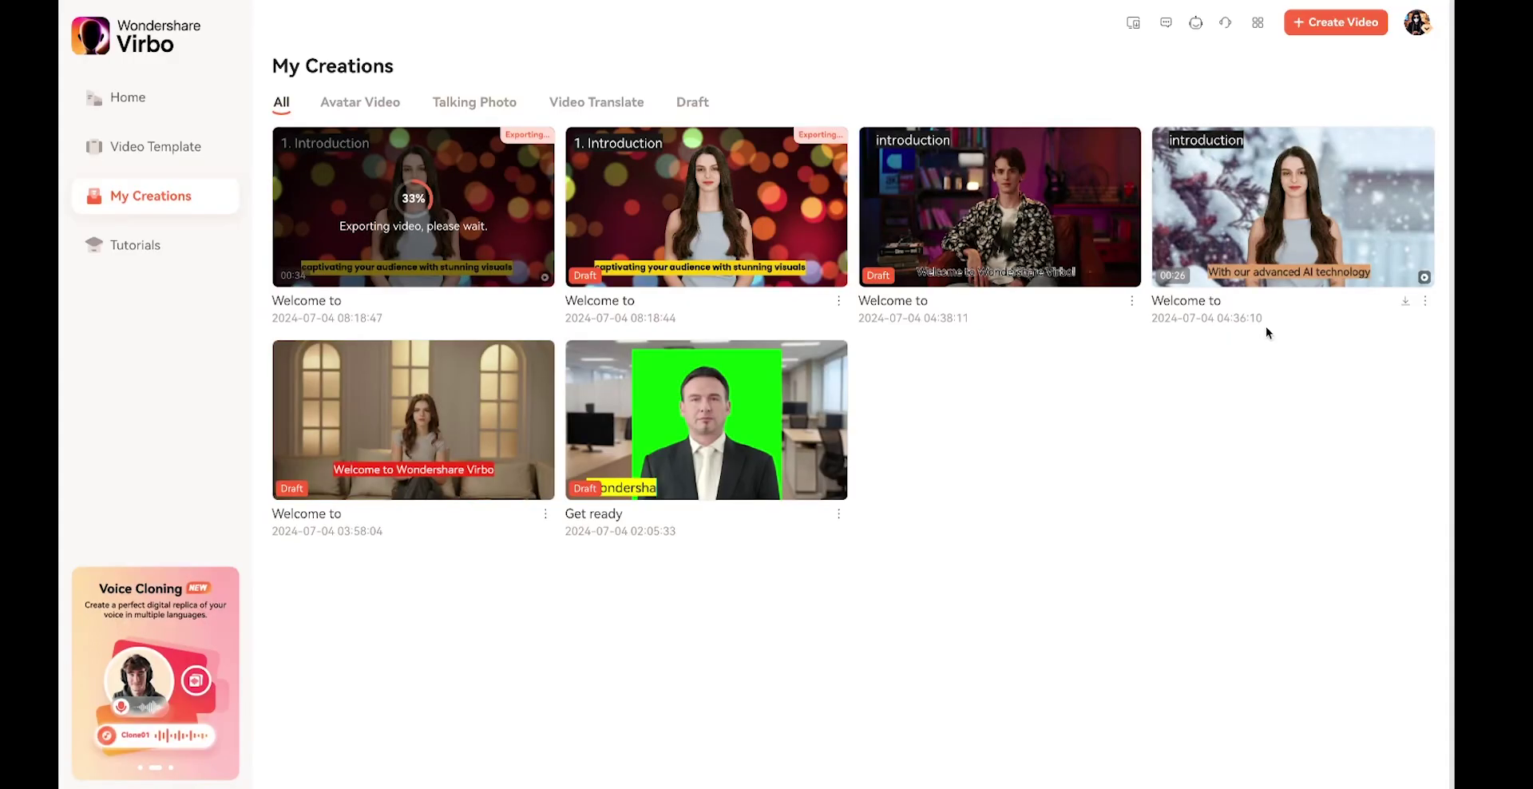